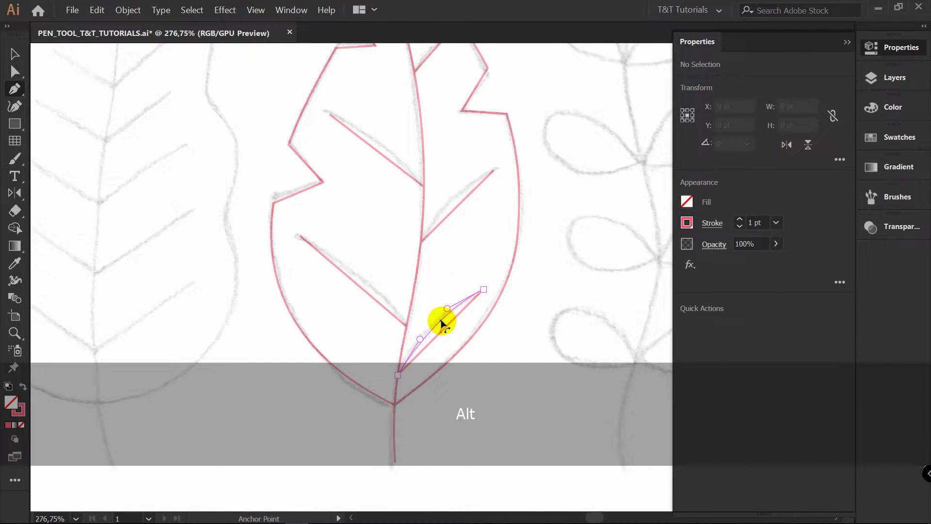
Adjust the curve handles of the middle leaf's outline to follow the sketch
drag(364, 287, 368, 281)
drag(457, 205, 448, 193)
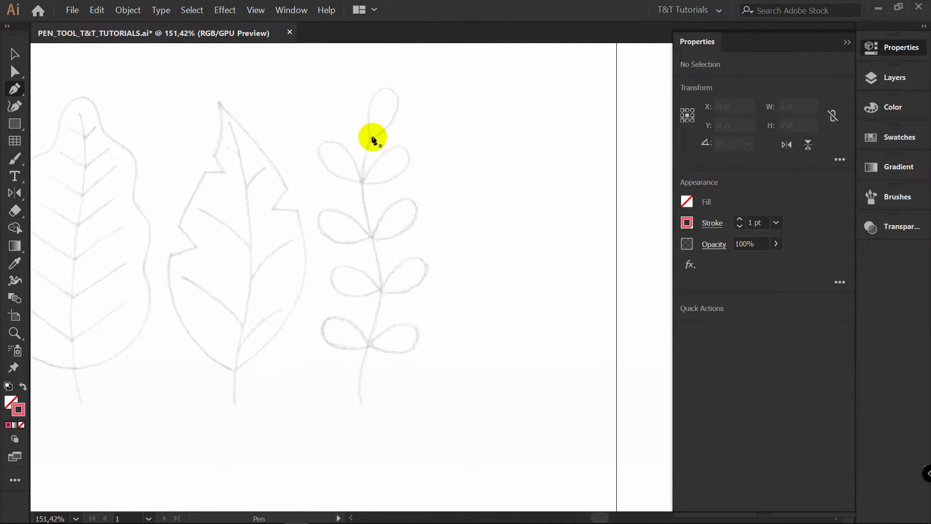
Trace the central stem of the small-leafed branch sketch with smooth Pen tool curves
drag(371, 136, 364, 155)
drag(372, 236, 386, 276)
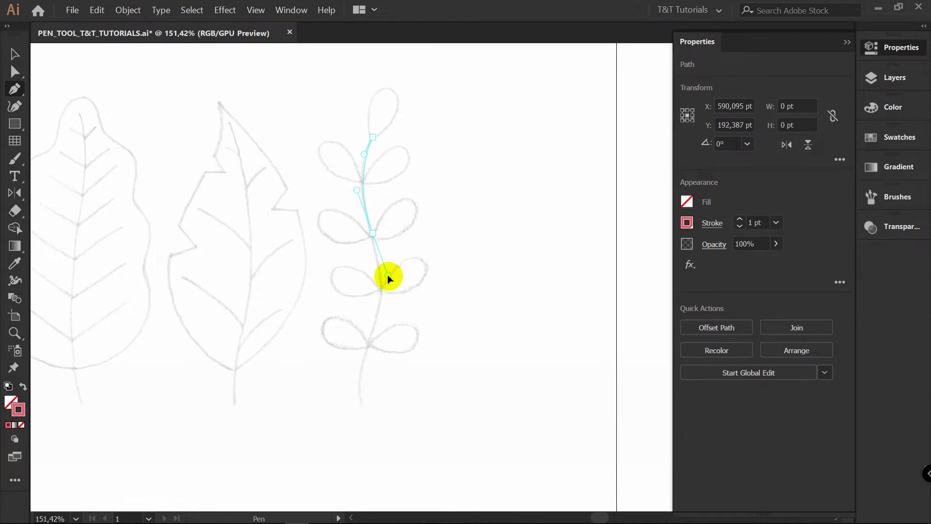
drag(387, 312, 366, 354)
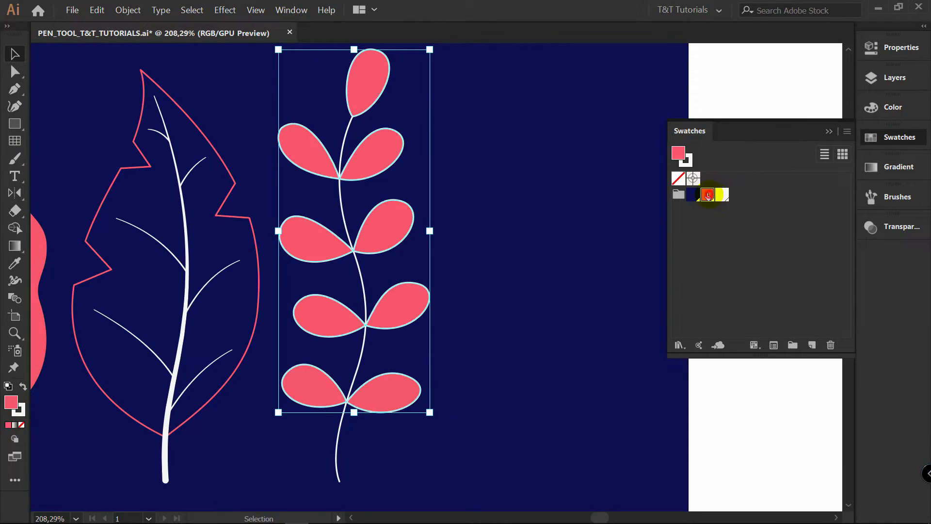
key(z)
drag(388, 149, 623, 156)
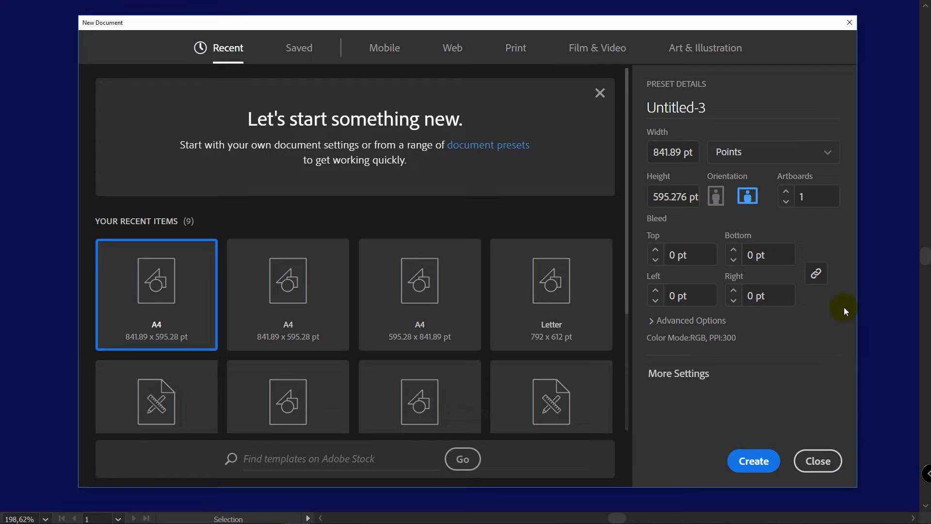
Create a new document from the A4 print preset in landscape orientation with RGB Color mode
click(523, 52)
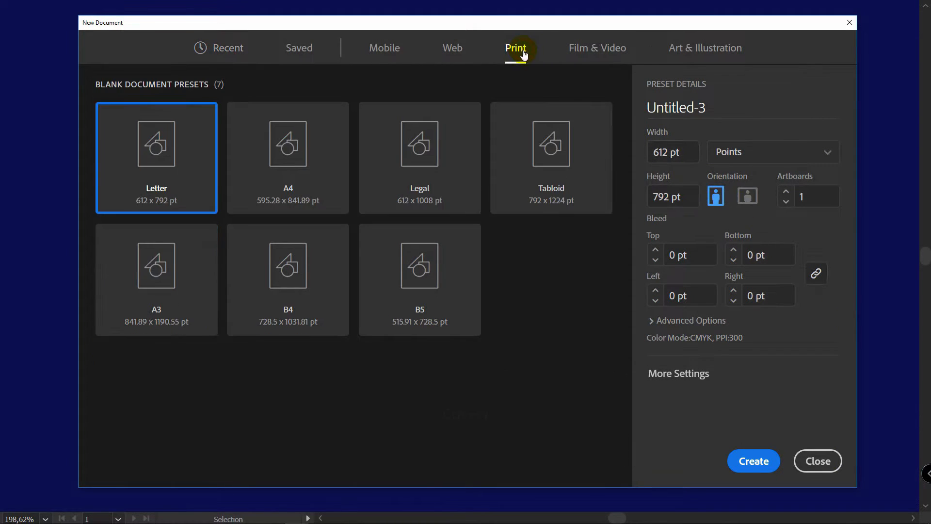
click(294, 137)
click(751, 197)
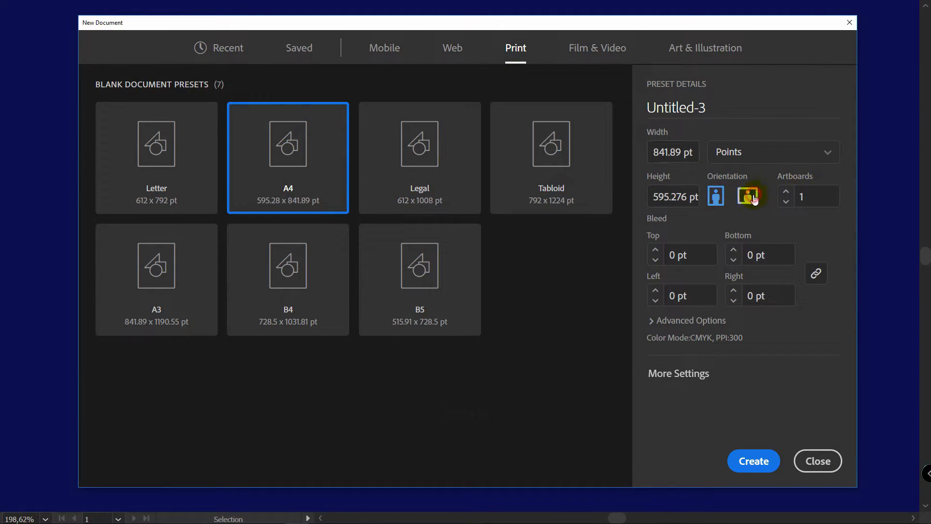
click(688, 320)
click(699, 304)
click(689, 325)
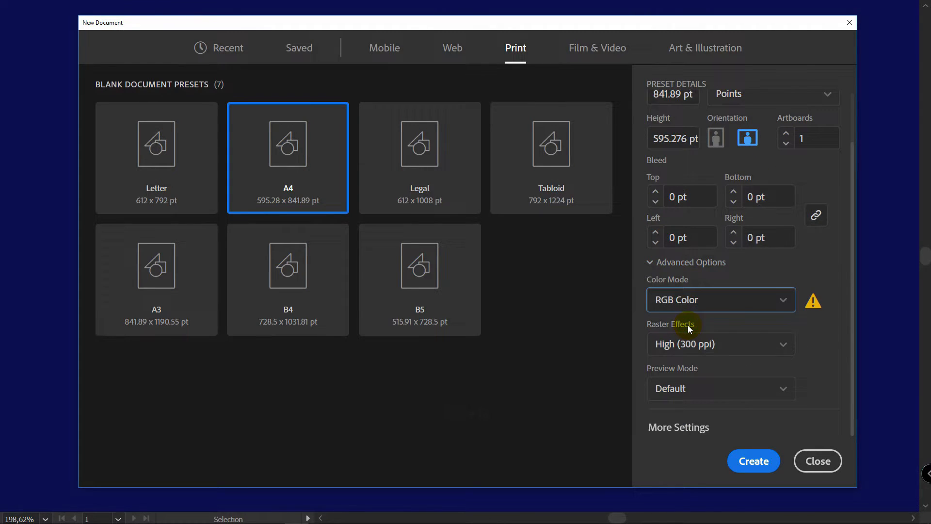
click(762, 463)
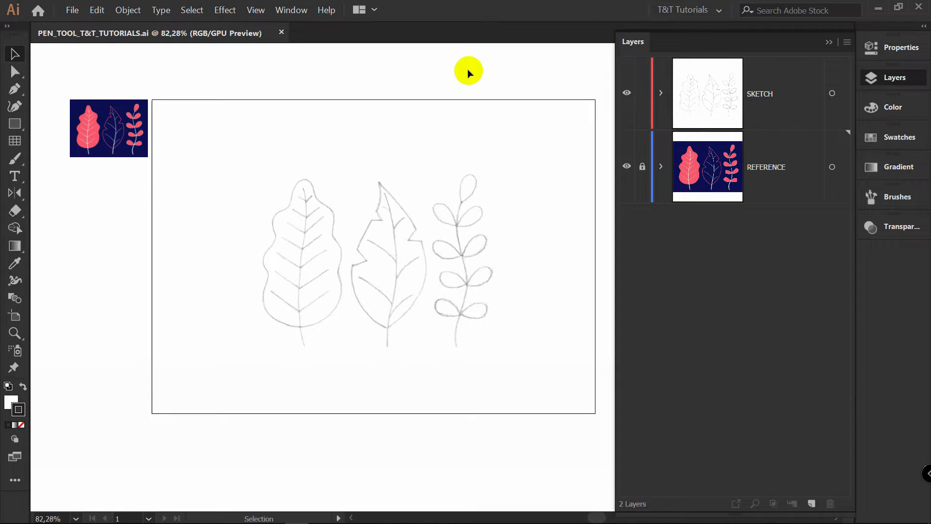
Load the Floral_Colors_T&T_Tutorials swatch library and add its Pen_Tool_T&T_Tutorials color group to the document swatches
click(899, 137)
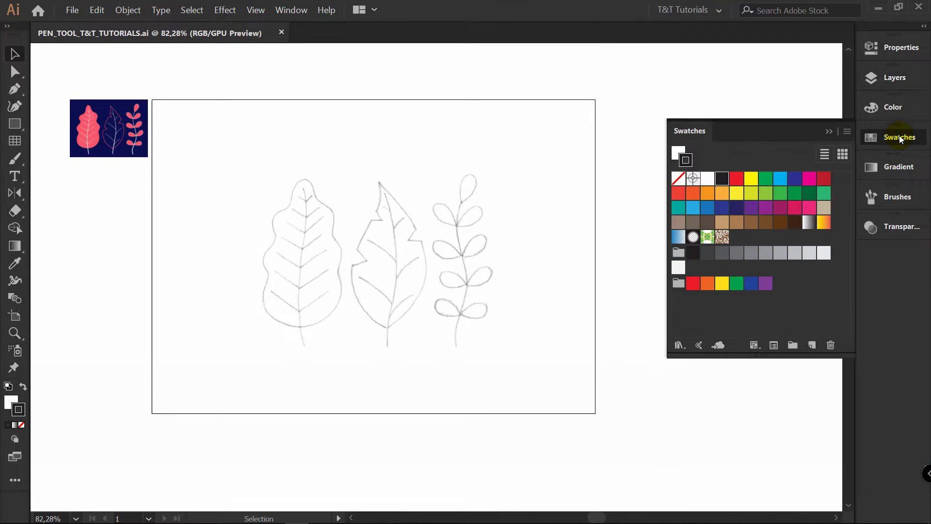
click(679, 345)
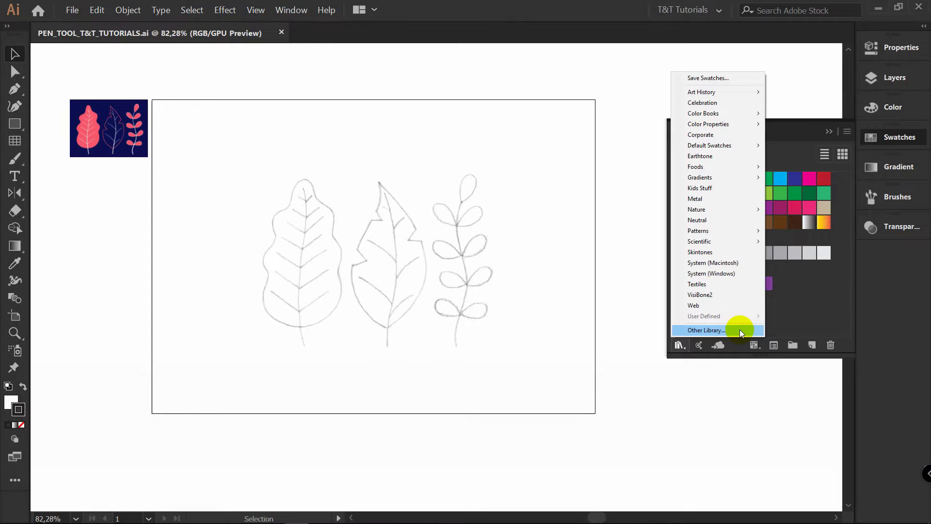
click(740, 329)
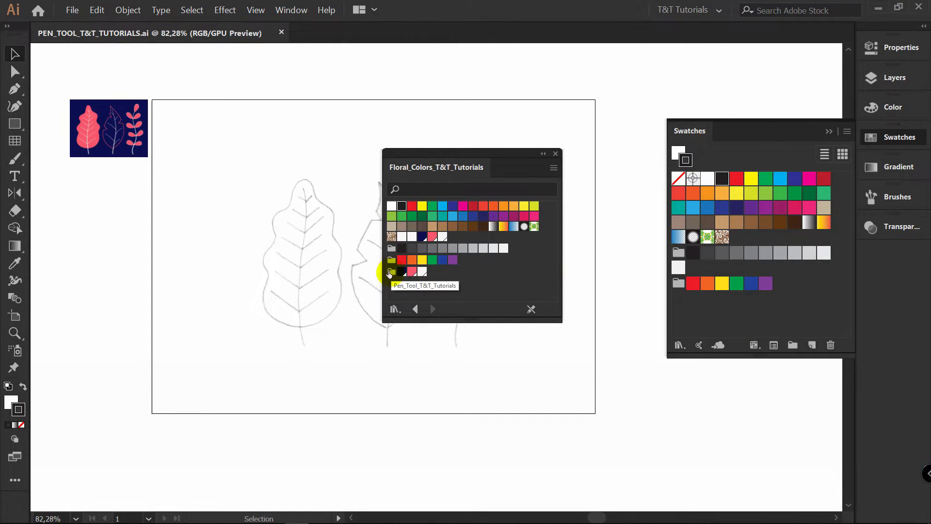
drag(389, 273, 672, 307)
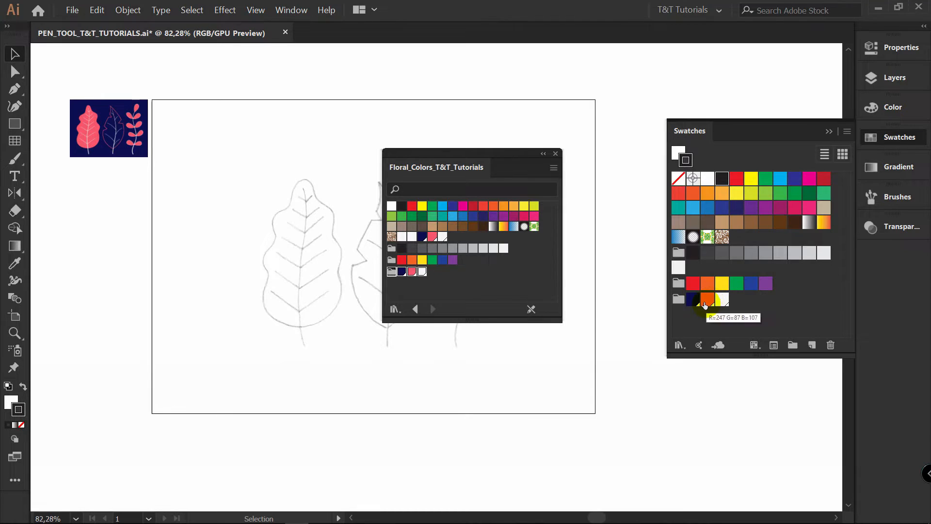
Display the document swatches in Medium Thumbnail View and close the floral color library
click(848, 133)
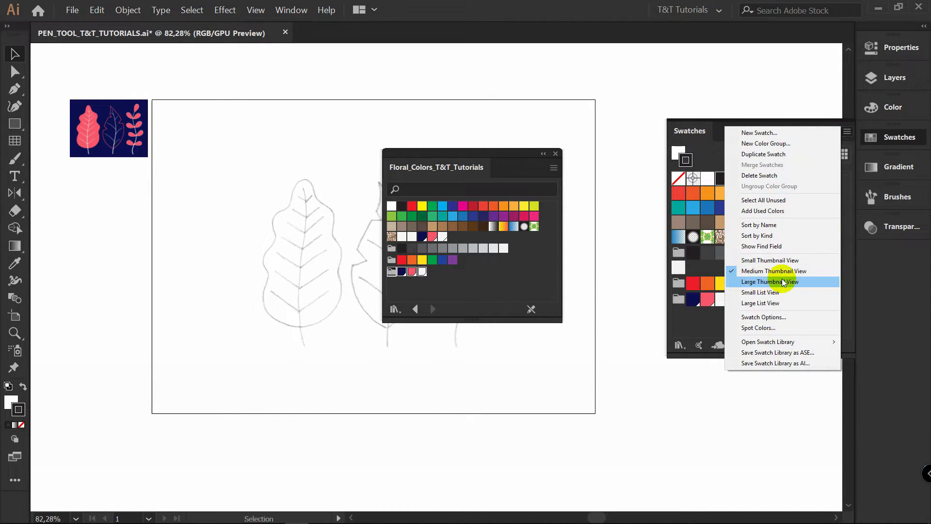
click(801, 273)
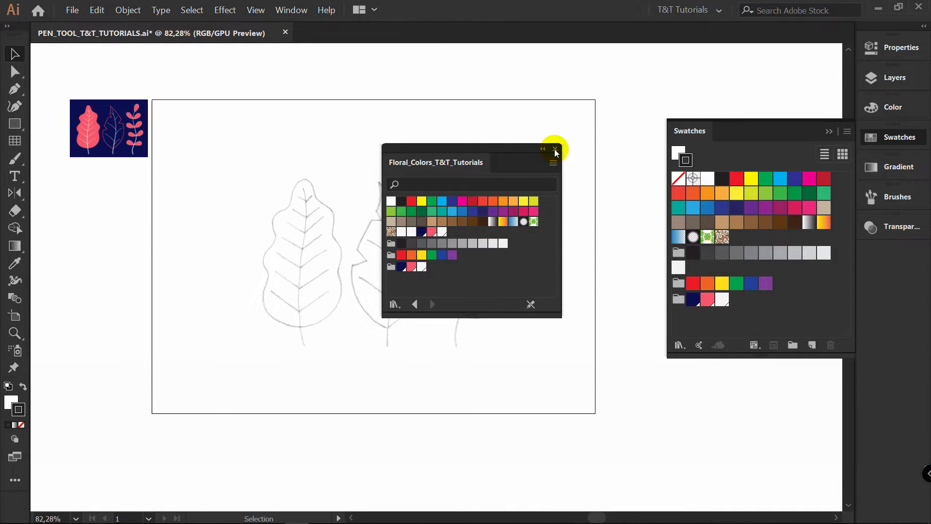
click(555, 149)
Delete all the default color swatches and groups, leaving out the imported three-color group
click(765, 283)
shift+click(711, 182)
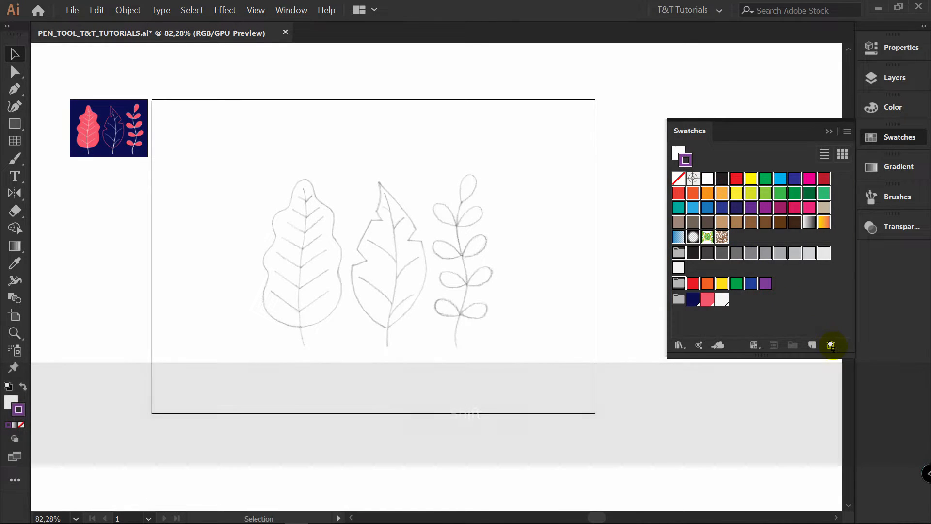
click(830, 345)
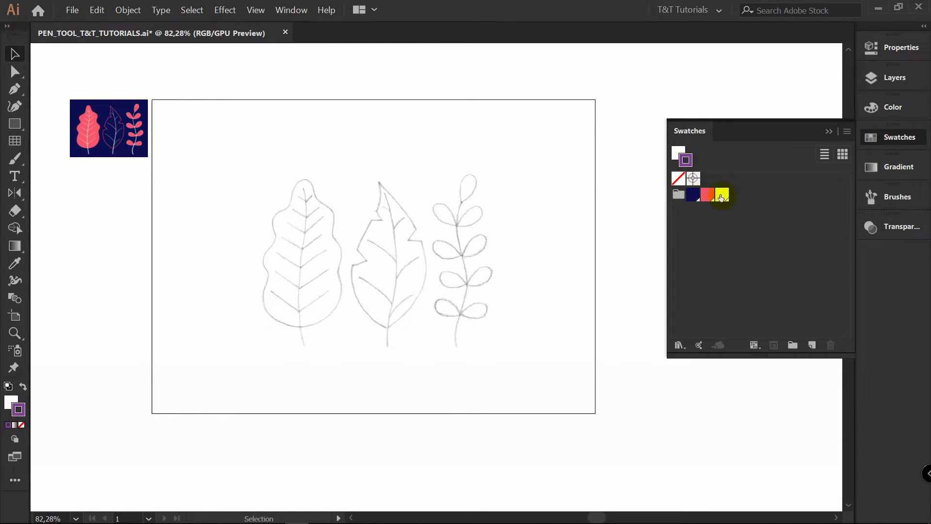
Create a new layer between the SKETCH and REFERENCE layers and name it NO 1
key(z)
drag(315, 248, 445, 234)
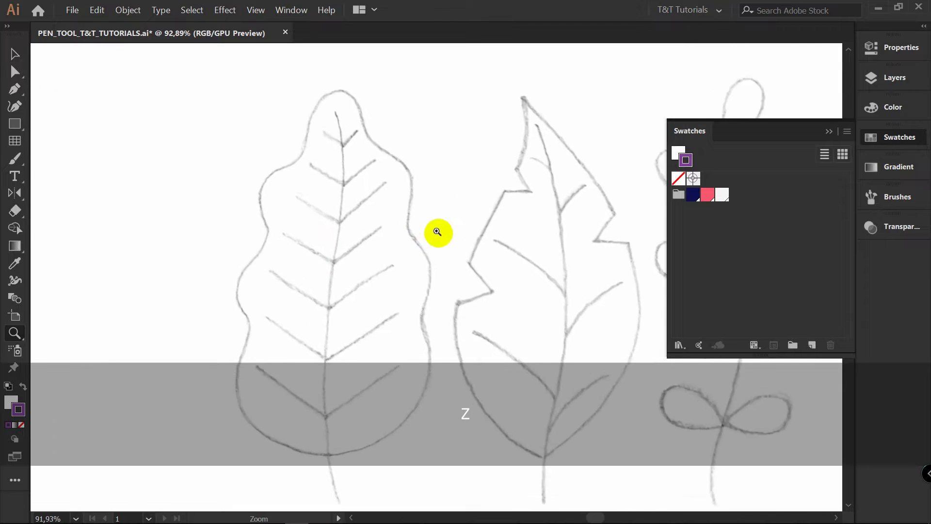
key(space)
drag(422, 246, 422, 197)
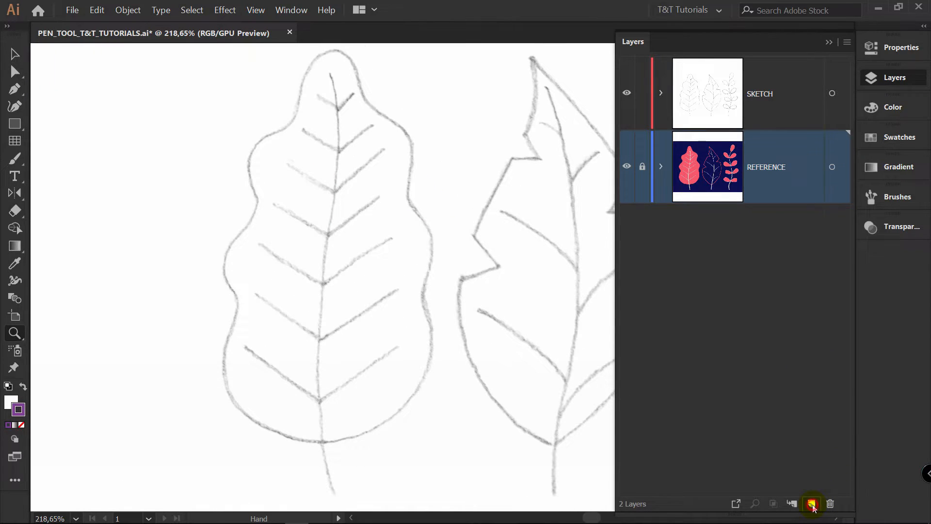
click(811, 504)
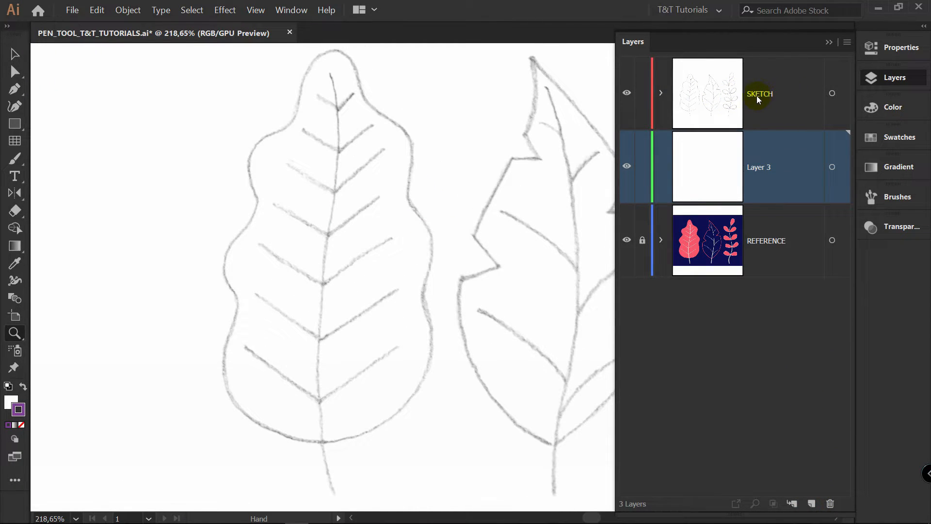
double_click(759, 167)
text(NO 1)
key(Return)
Lower the sketch image's opacity to 45% and lock the SKETCH layer
click(841, 94)
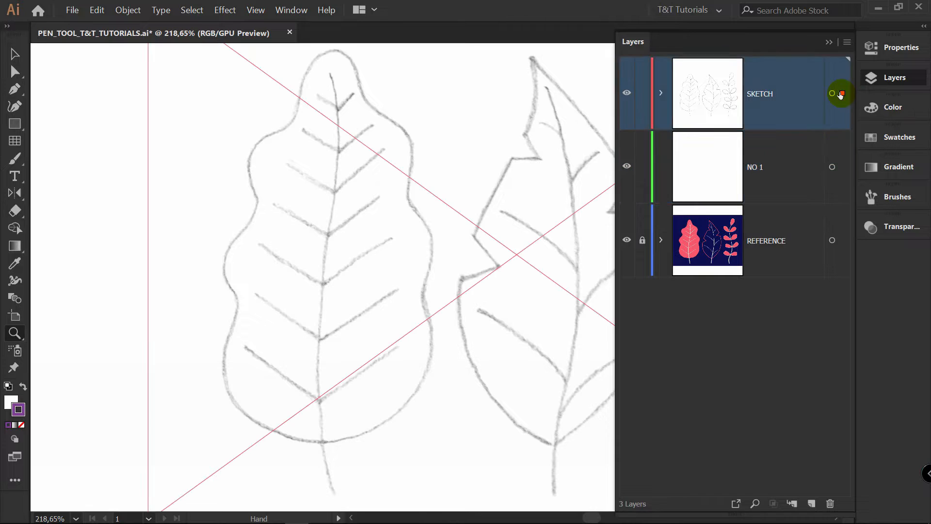
click(908, 49)
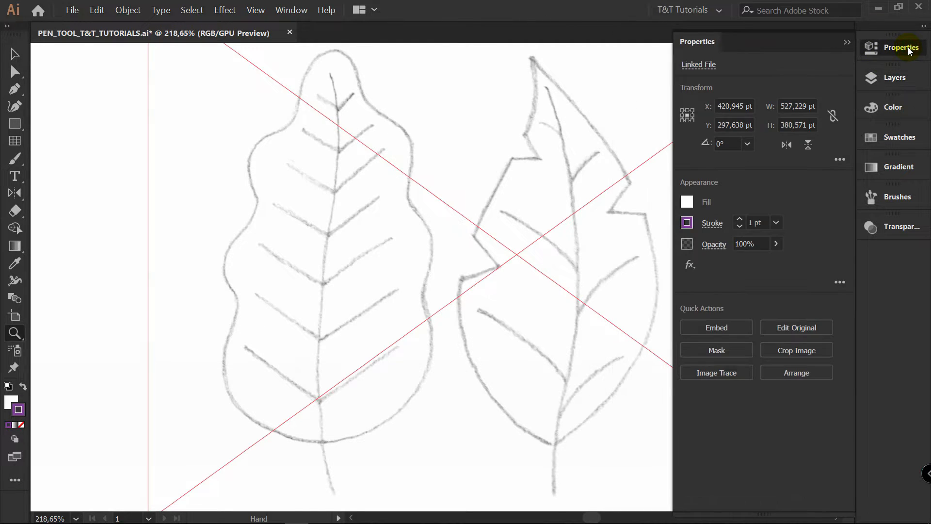
click(776, 244)
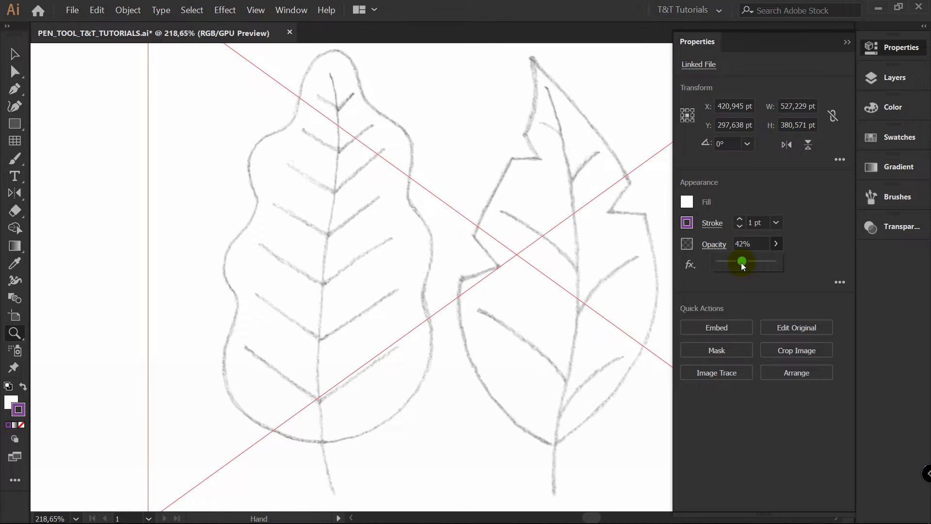
drag(740, 263, 744, 262)
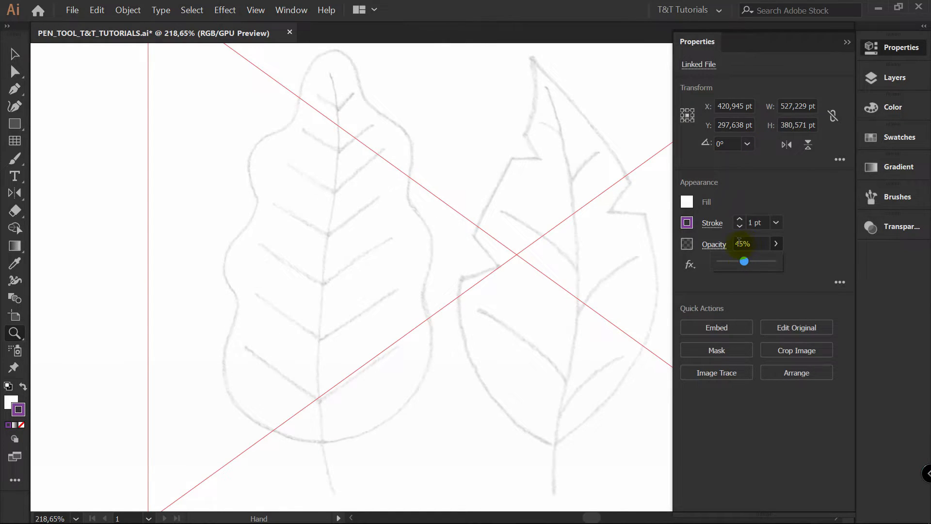
click(897, 77)
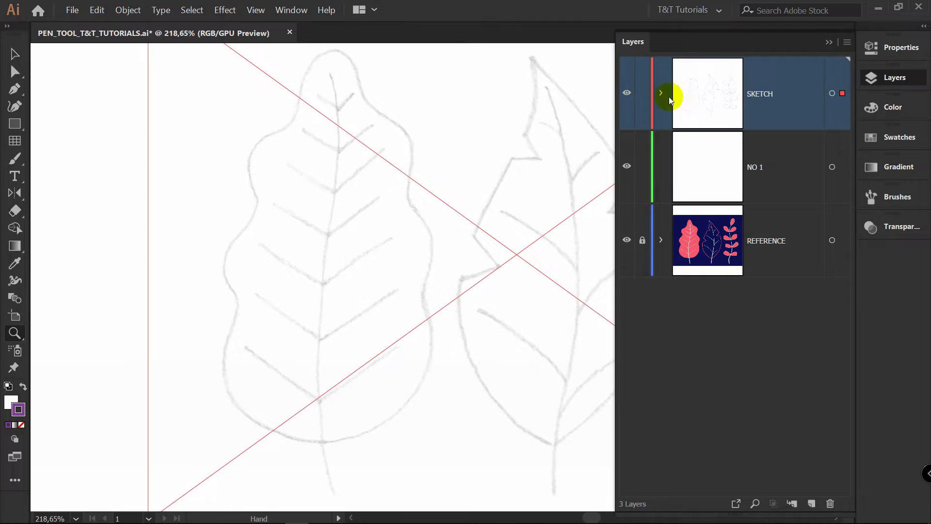
click(642, 94)
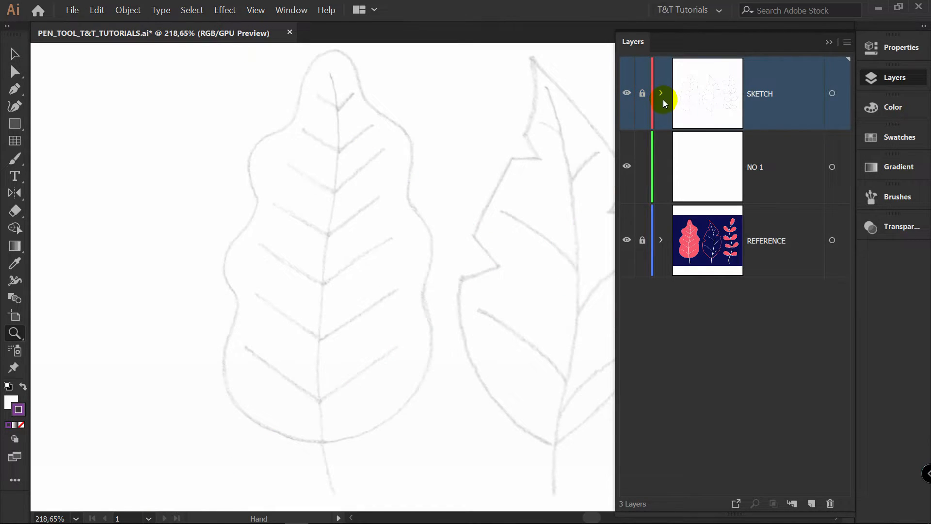
On the NO 1 layer, set no fill and the coral swatch as stroke color for the Pen tool
click(772, 168)
click(18, 400)
click(12, 403)
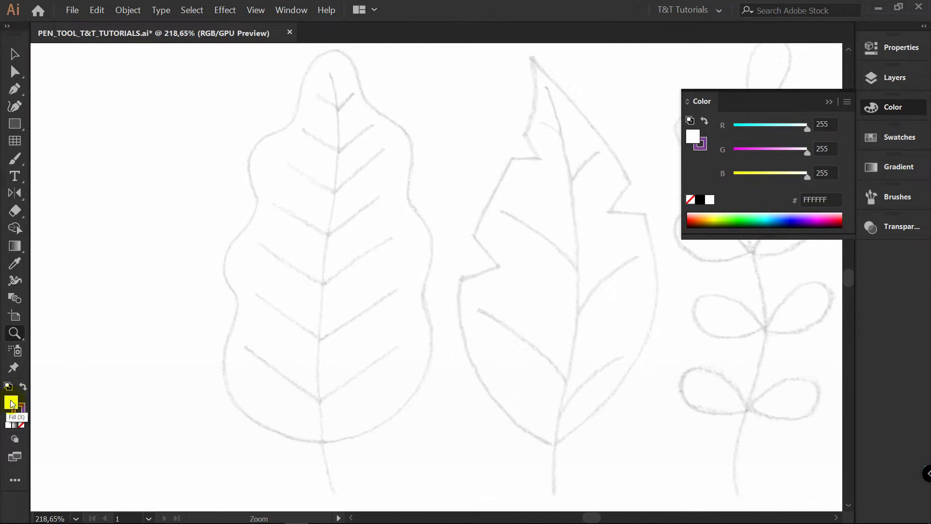
click(23, 425)
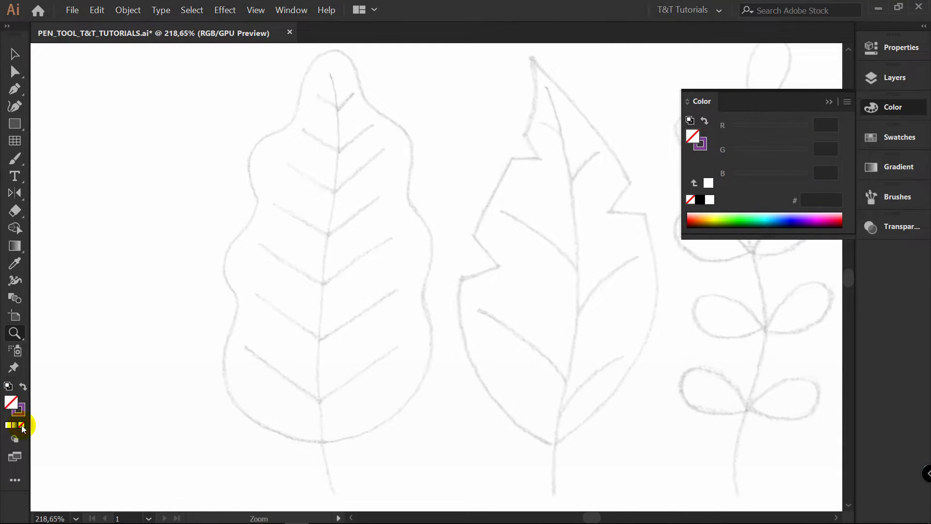
click(24, 416)
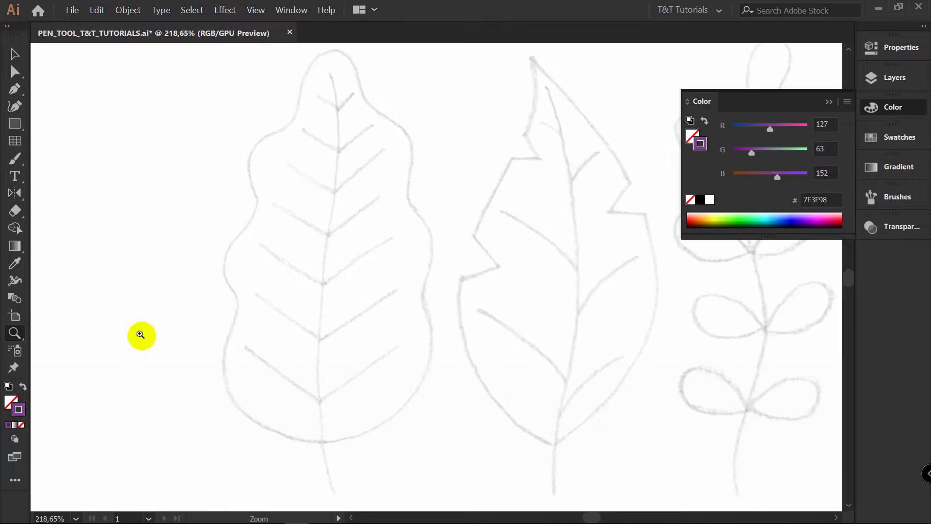
click(900, 138)
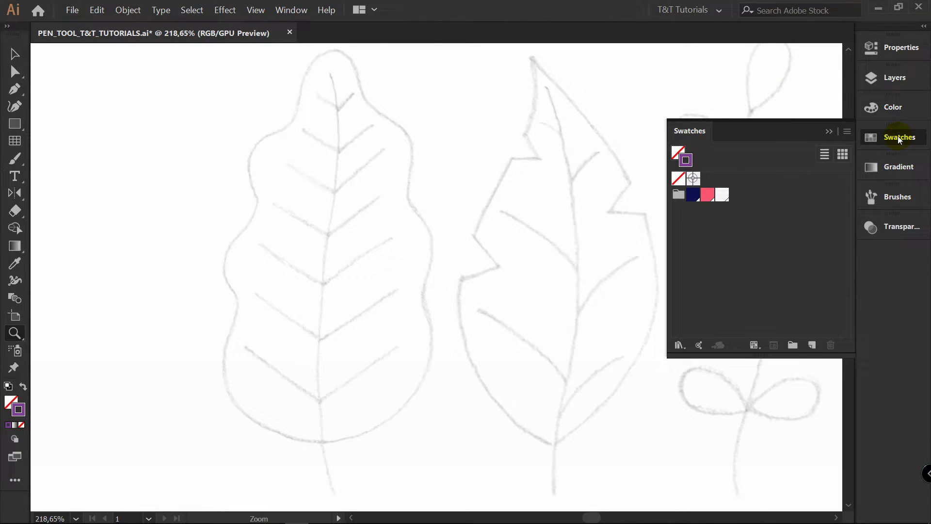
click(708, 194)
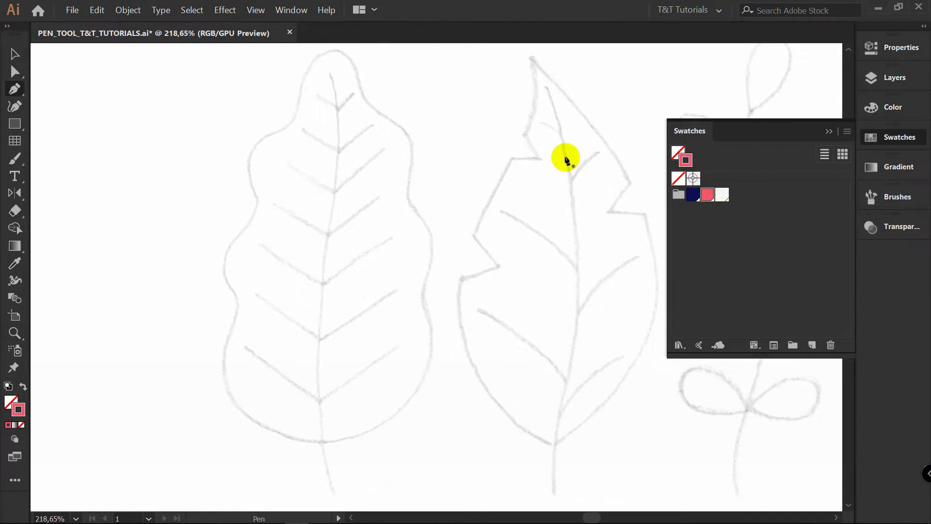
key(p)
click(869, 55)
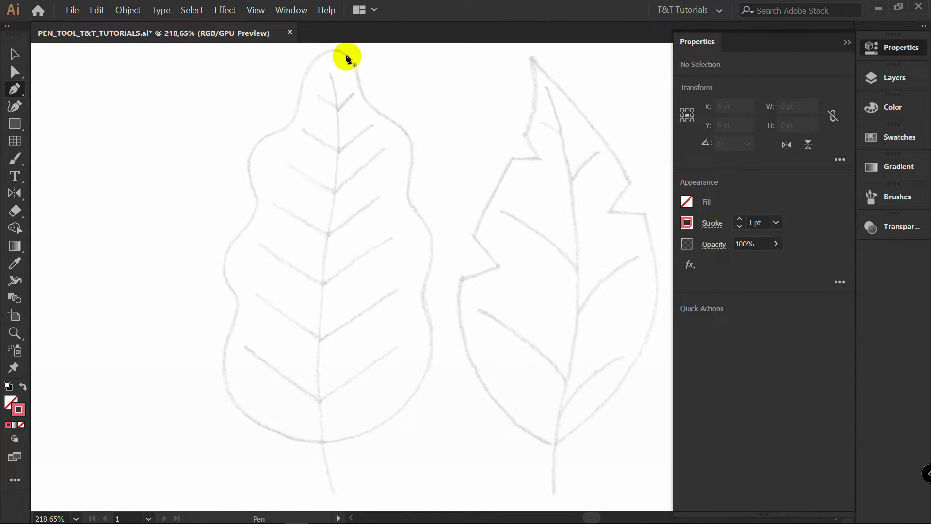
drag(336, 51, 325, 69)
drag(311, 133, 306, 164)
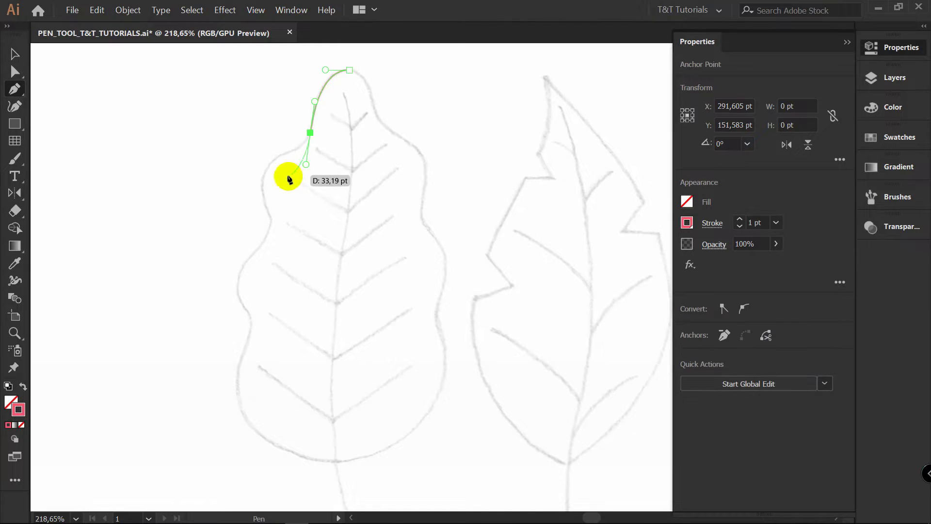
click(261, 183)
drag(253, 226, 253, 230)
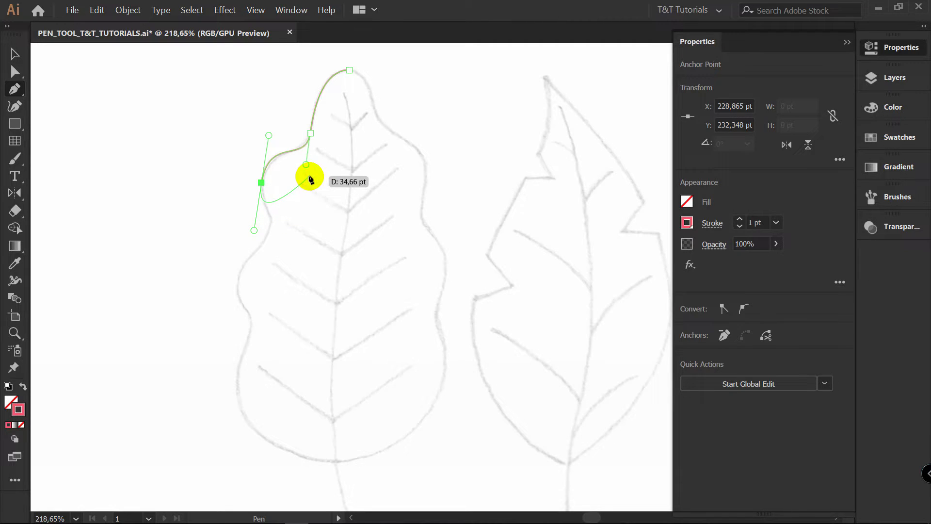
key(BackSpace)
key(BackSpace)
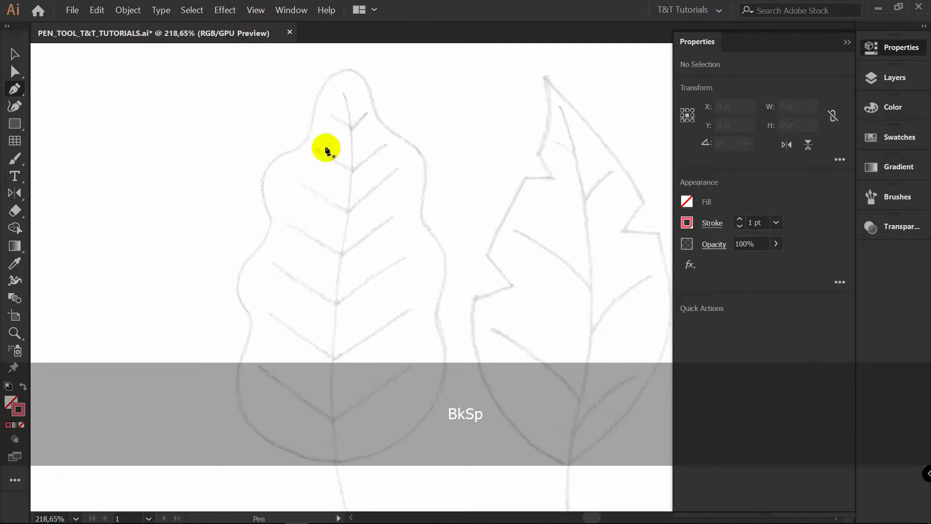
Trace the first leaf's outline with the Pen tool as a closed path of 14 corner points joined by straight segments
click(347, 69)
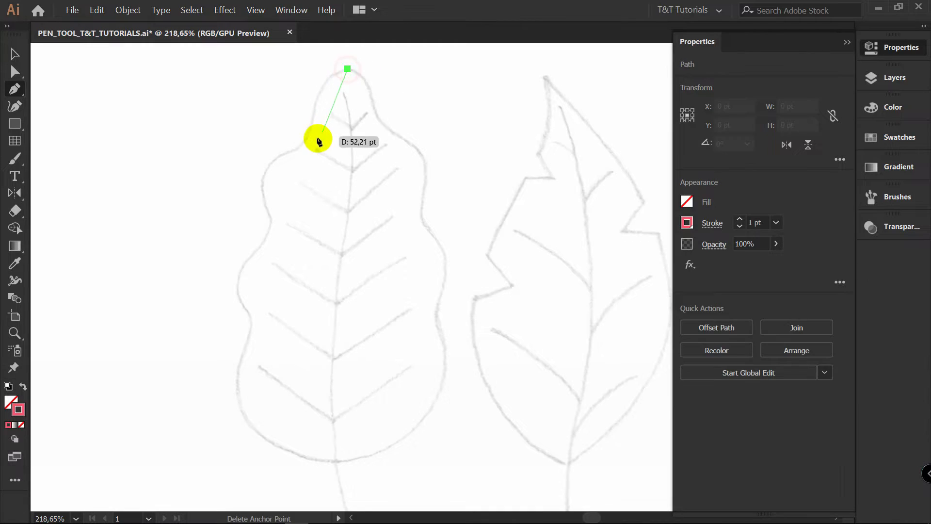
click(308, 140)
click(262, 178)
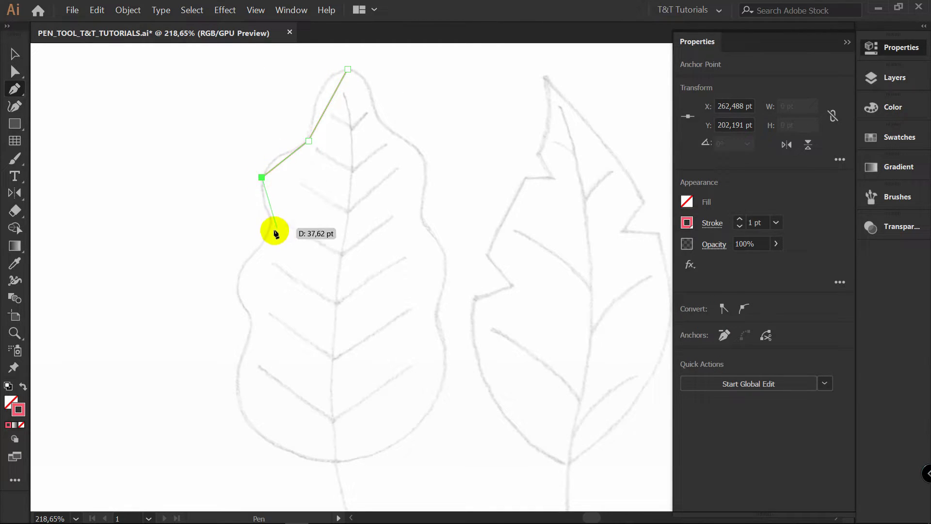
click(270, 234)
click(236, 285)
click(251, 324)
click(241, 413)
click(336, 460)
click(436, 403)
click(433, 315)
click(449, 259)
click(418, 216)
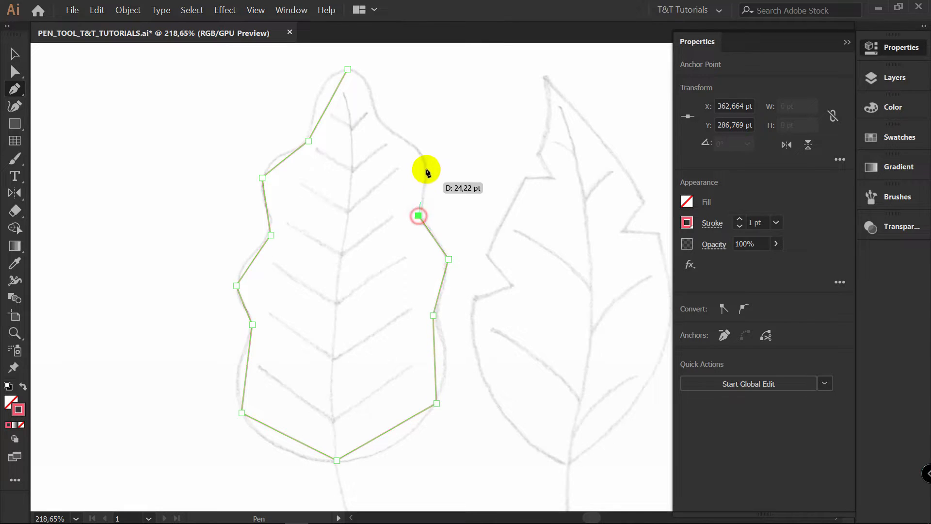
click(427, 159)
click(379, 121)
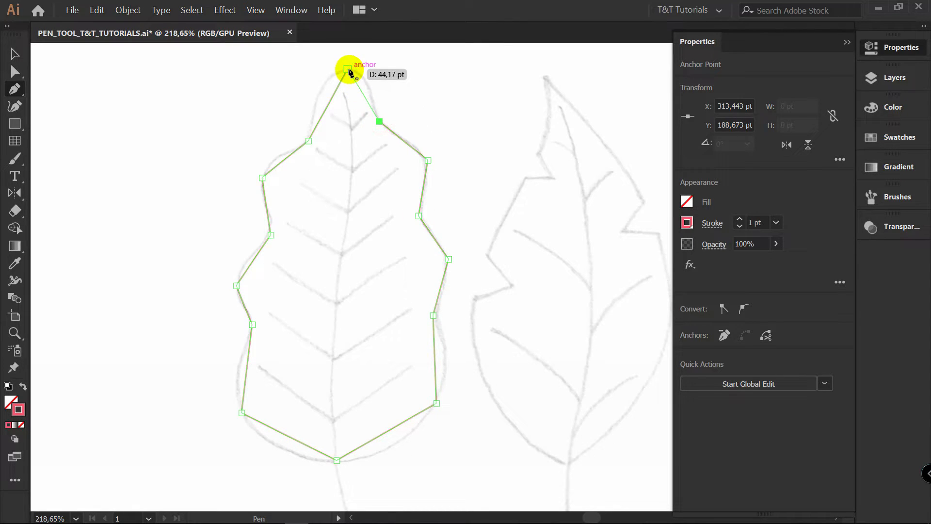
click(347, 69)
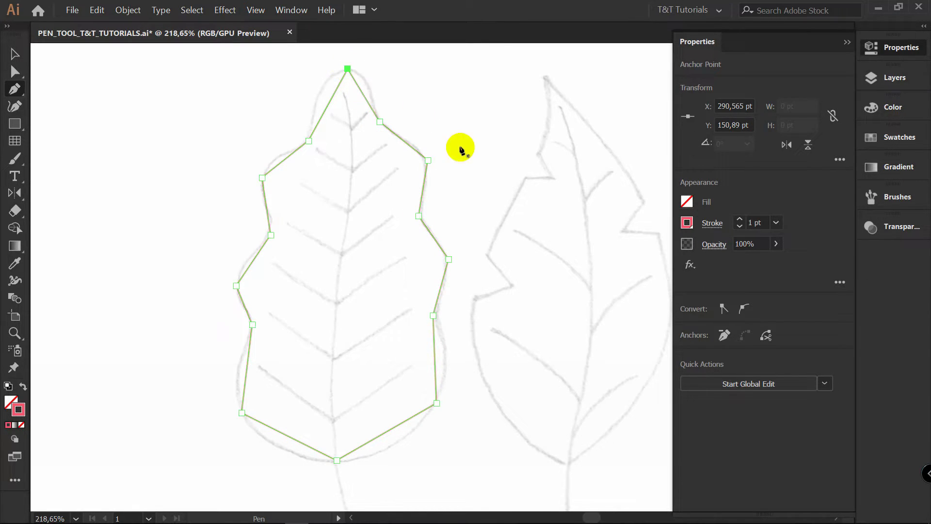
Convert the anchors at the leaf's tip, upper-left notch and upper-left lobe into smooth curves that follow the sketch
key(alt)
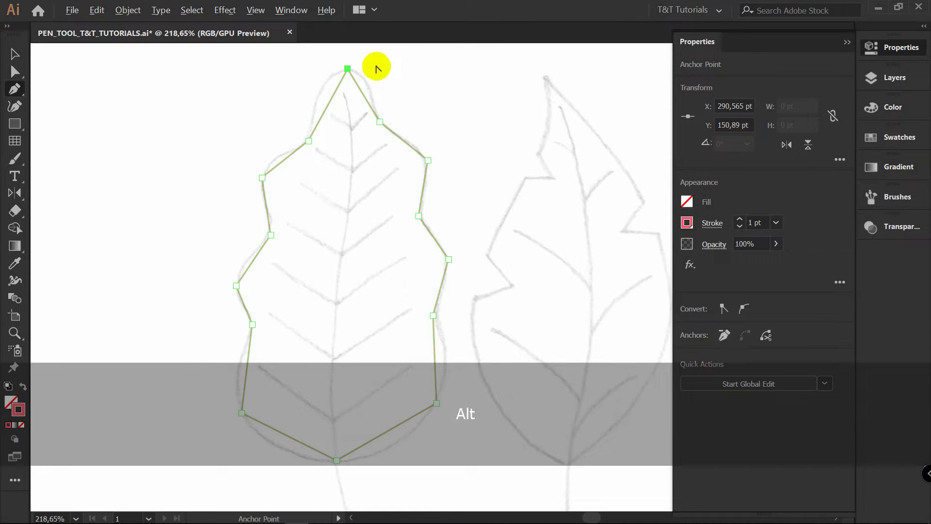
drag(347, 68, 317, 71)
drag(317, 180, 292, 237)
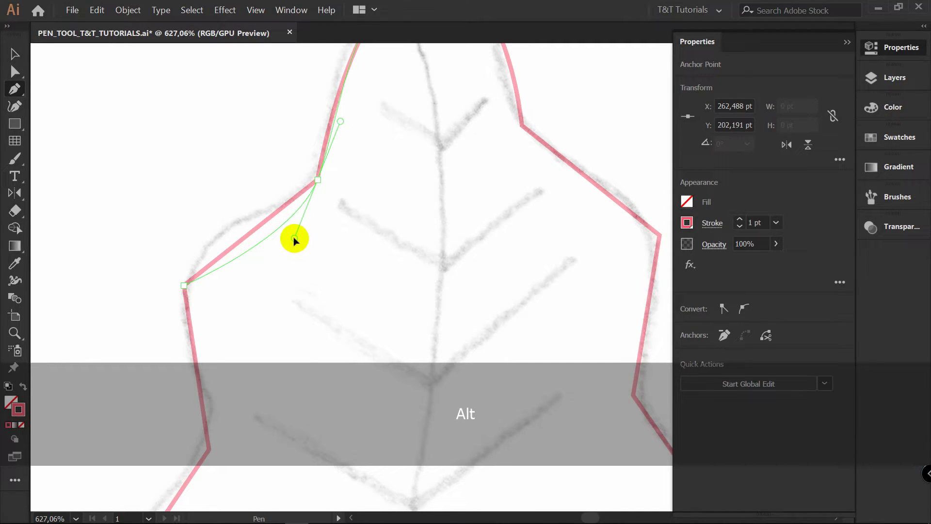
key(space)
drag(400, 155, 413, 134)
drag(335, 227, 372, 195)
drag(236, 239, 203, 337)
key(space)
drag(377, 198, 349, 314)
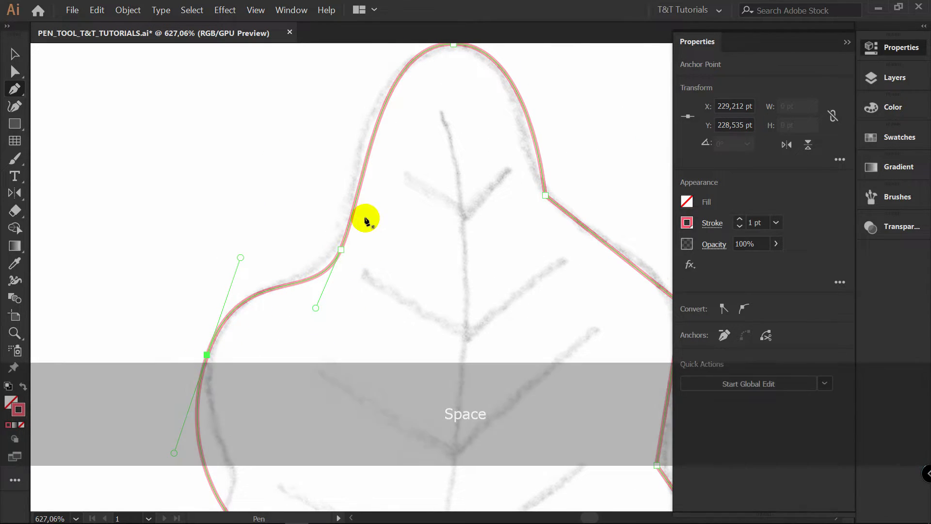
Reposition the upper-left notch anchor with Direct Selection and adjust its direction handles to match the sketched outline
key(a)
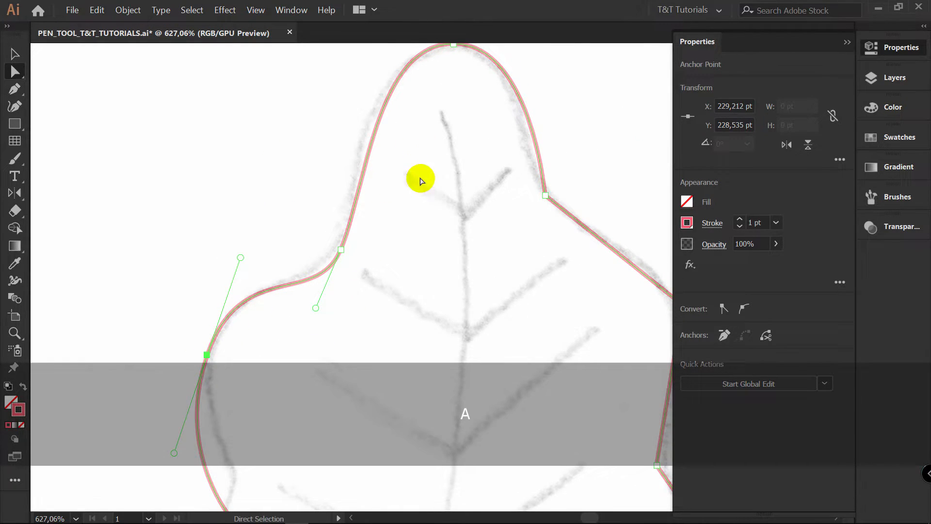
click(342, 250)
drag(341, 250, 352, 224)
mouse_move(326, 281)
mouse_down()
mouse_move(354, 307)
mouse_move(337, 286)
mouse_up()
drag(353, 225, 347, 226)
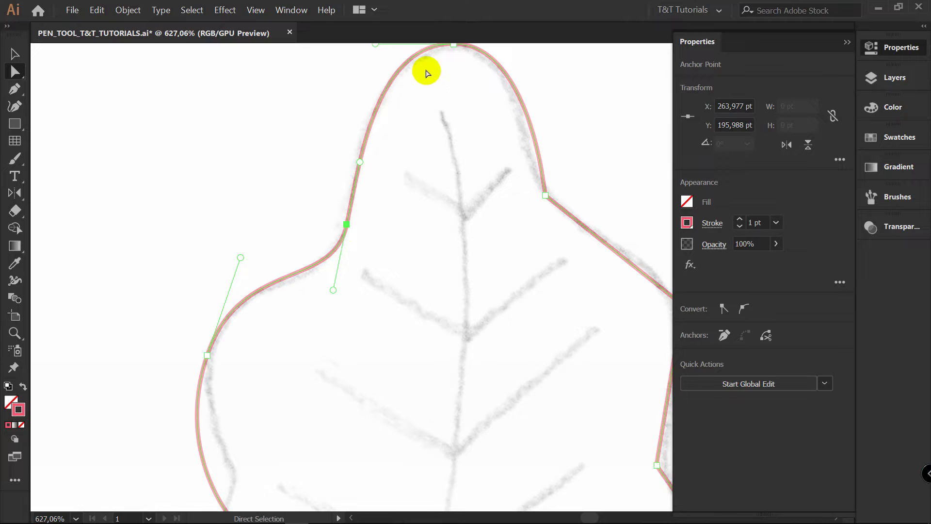
mouse_move(347, 225)
mouse_down()
mouse_move(350, 216)
mouse_move(349, 227)
mouse_up()
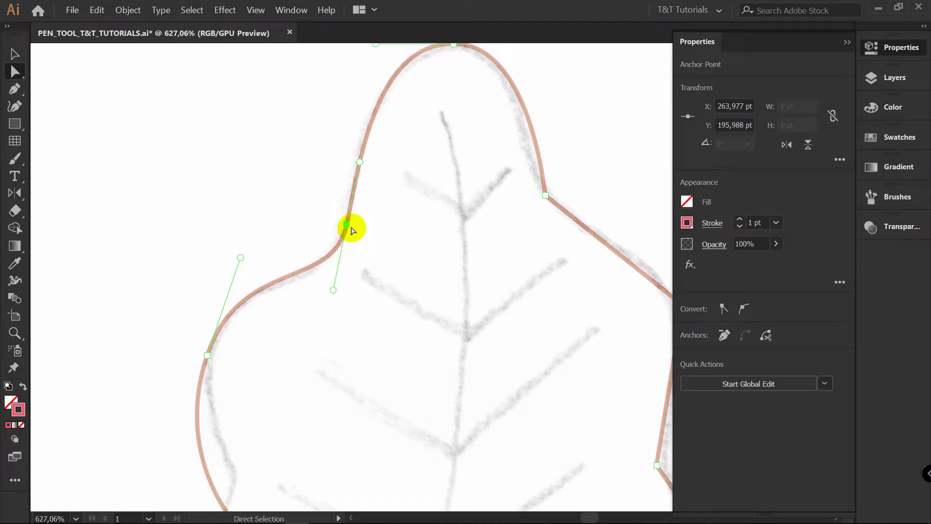
Try breaking the handles of the upper-left notch anchor and rounding its corner, and undo these changes
key(alt)
drag(334, 291, 284, 238)
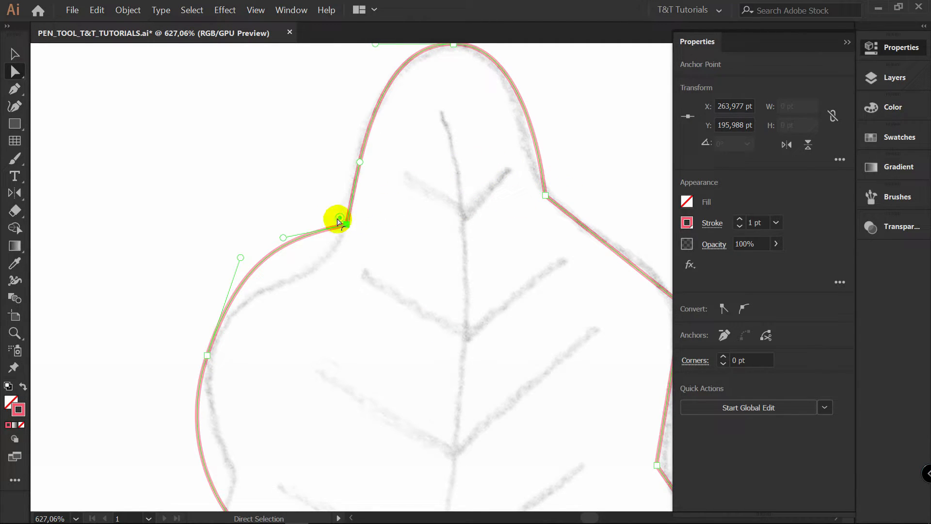
drag(339, 219, 157, 63)
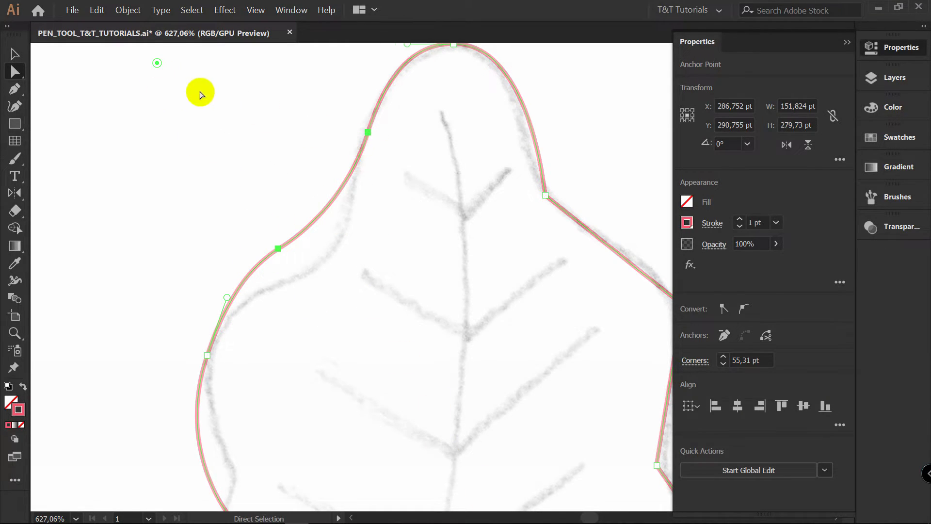
key(ctrl+z)
key(ctrl+z)
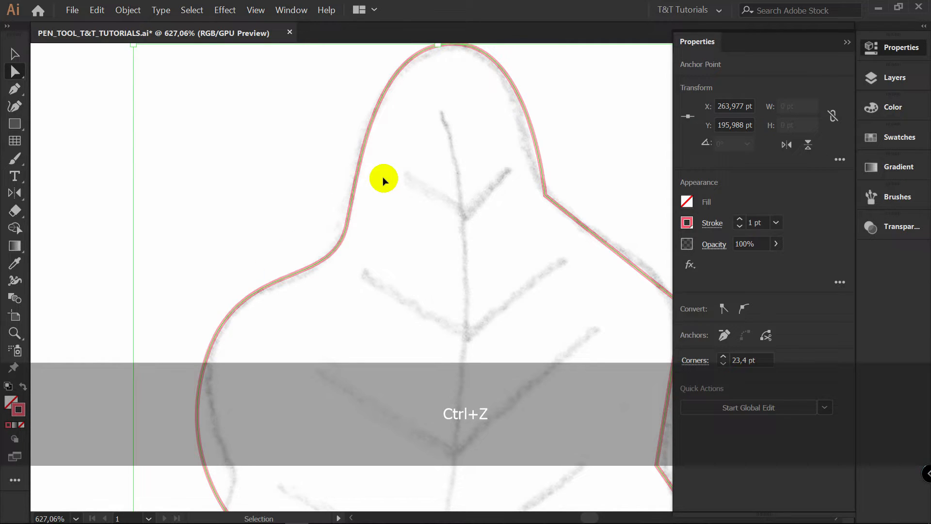
Convert the remaining anchors down the leaf's left side, from the middle notch to the lower bulge, into smooth points
scroll(383, 182, down, 2)
key(p)
key(alt)
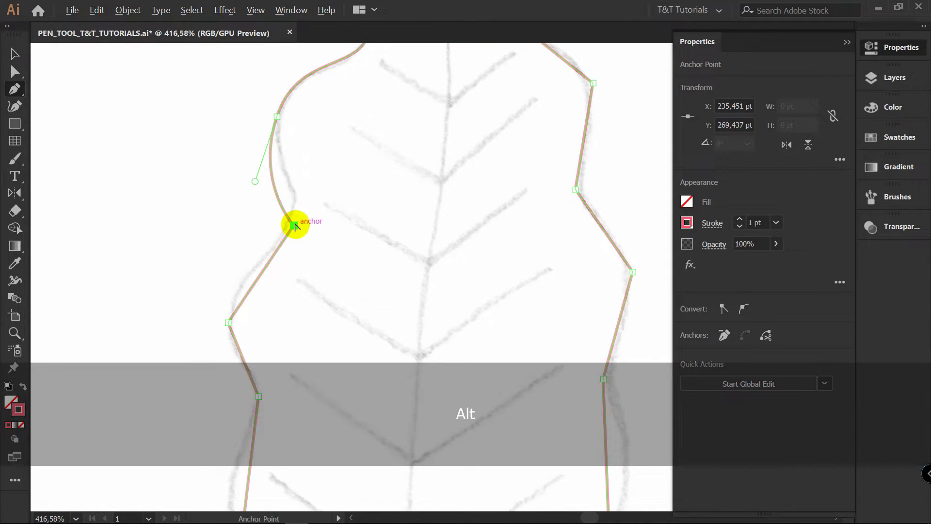
mouse_move(294, 225)
mouse_down()
mouse_move(292, 270)
mouse_move(321, 286)
mouse_move(306, 152)
mouse_up()
key(space)
drag(260, 161, 255, 211)
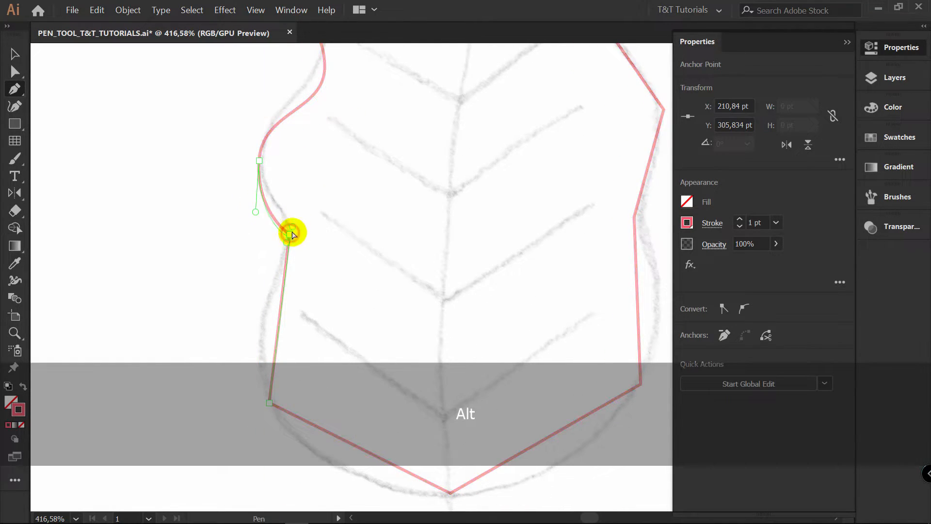
scroll(287, 271, down, 5)
drag(272, 282, 299, 347)
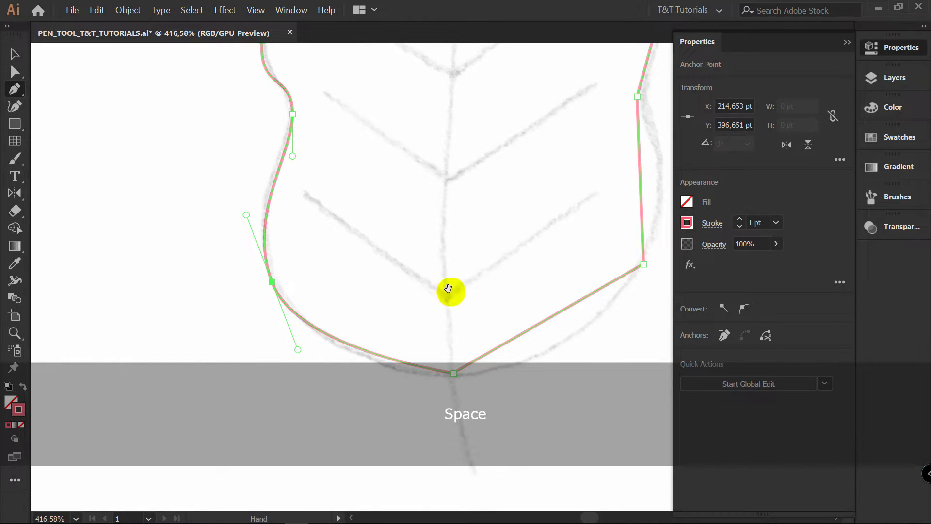
Convert the leaf's base anchor and the anchors up its right side into smooth curves following the sketch
drag(449, 290, 293, 157)
drag(309, 252, 388, 252)
drag(437, 174, 322, 296)
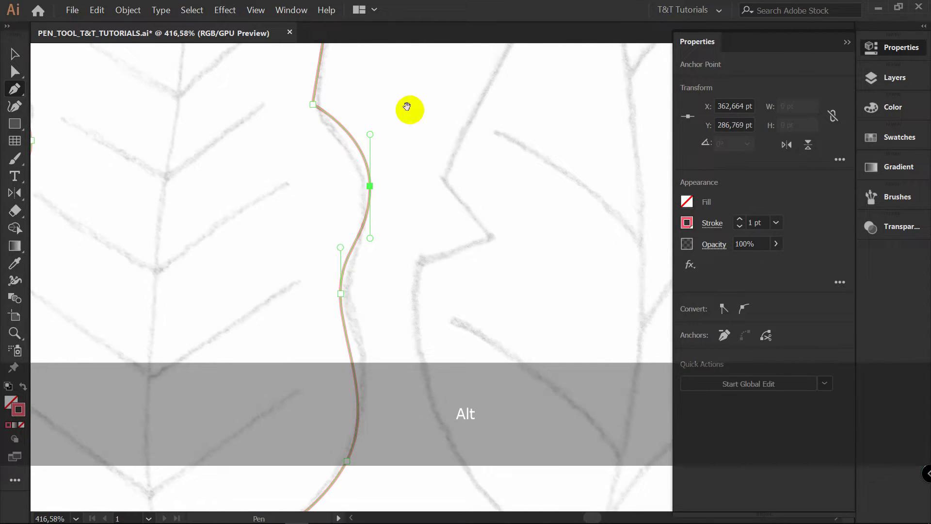
drag(407, 104, 391, 262)
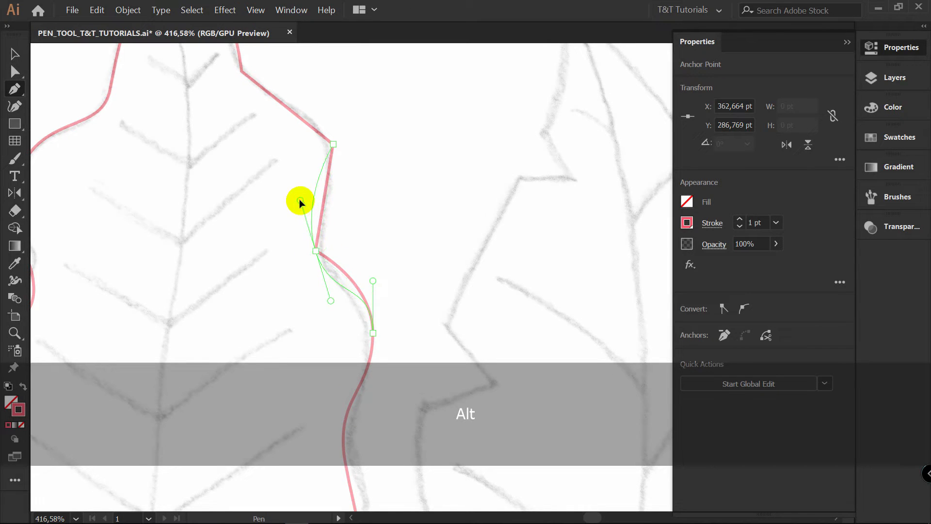
drag(310, 214, 305, 209)
drag(342, 154, 351, 174)
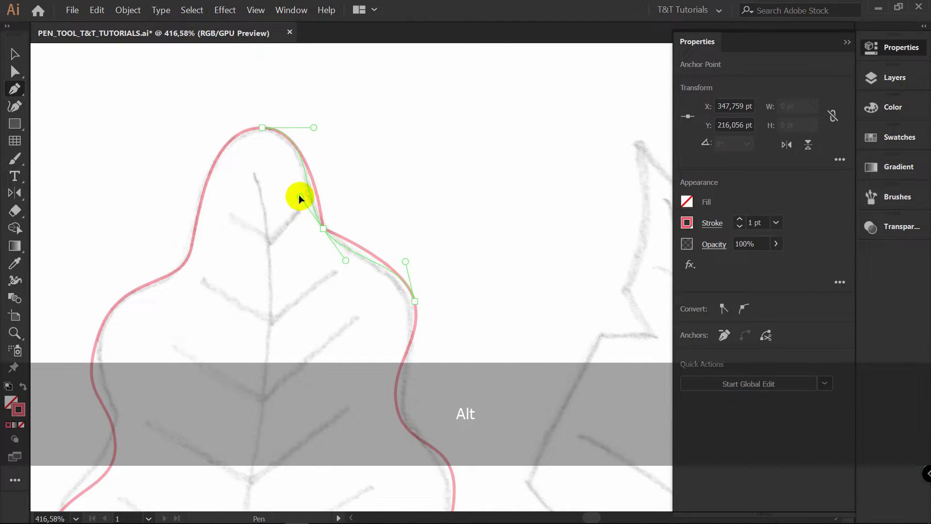
drag(299, 196, 295, 189)
Refine the middle notch and middle lobe anchors on the leaf's left side with Direct Selection
drag(354, 287, 359, 113)
key(z)
drag(361, 201, 285, 214)
drag(279, 218, 311, 202)
key(a)
drag(251, 225, 248, 248)
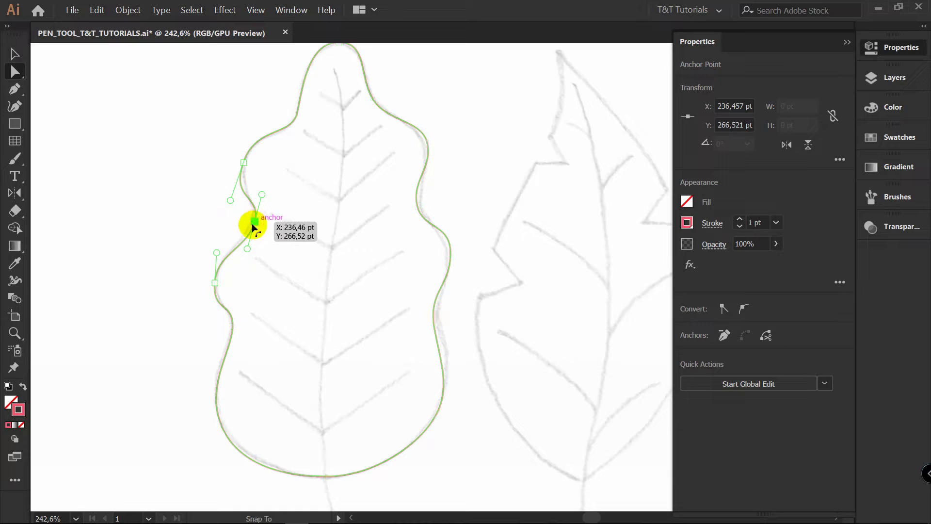
drag(215, 283, 224, 241)
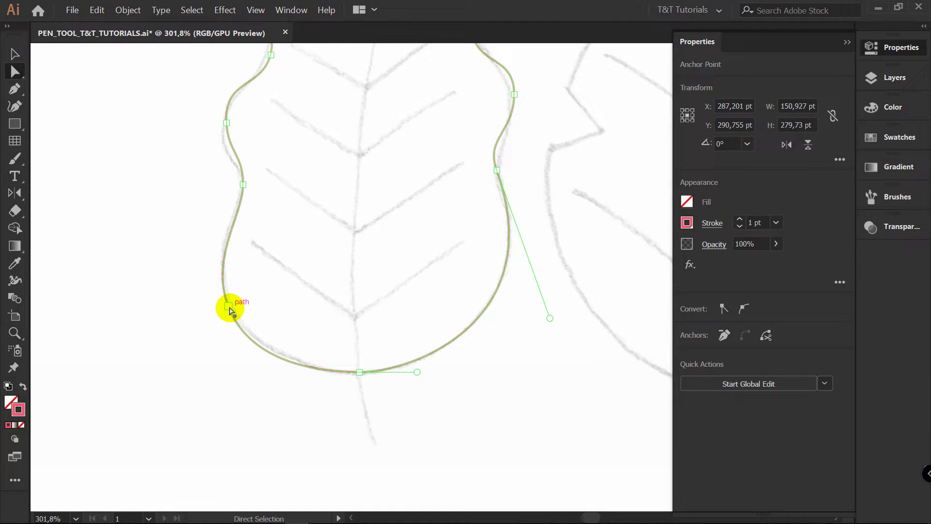
Delete the lower-left bulge anchor and lengthen the lower-left notch anchor's handle to reshape the curve toward the base
key(p)
click(228, 306)
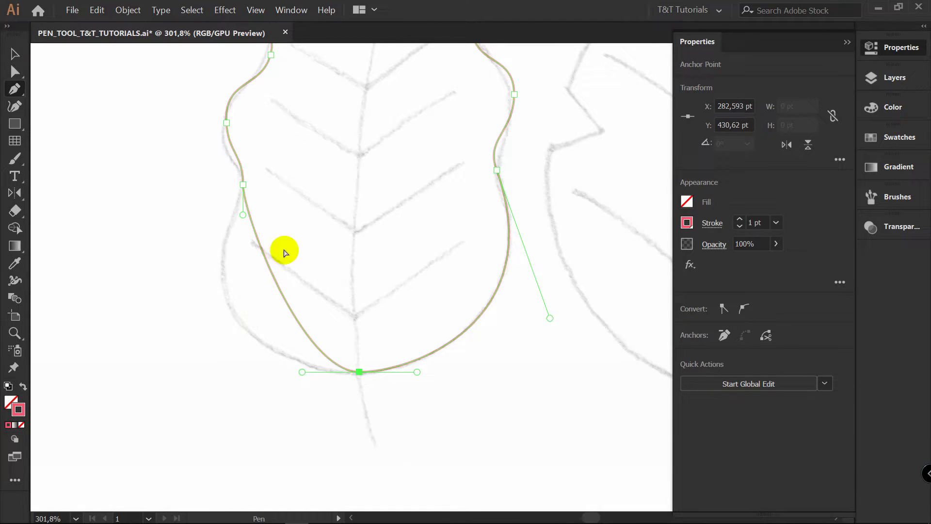
key(a)
click(242, 214)
drag(243, 214, 200, 296)
mouse_move(172, 335)
mouse_down()
mouse_move(185, 336)
mouse_move(182, 344)
mouse_up()
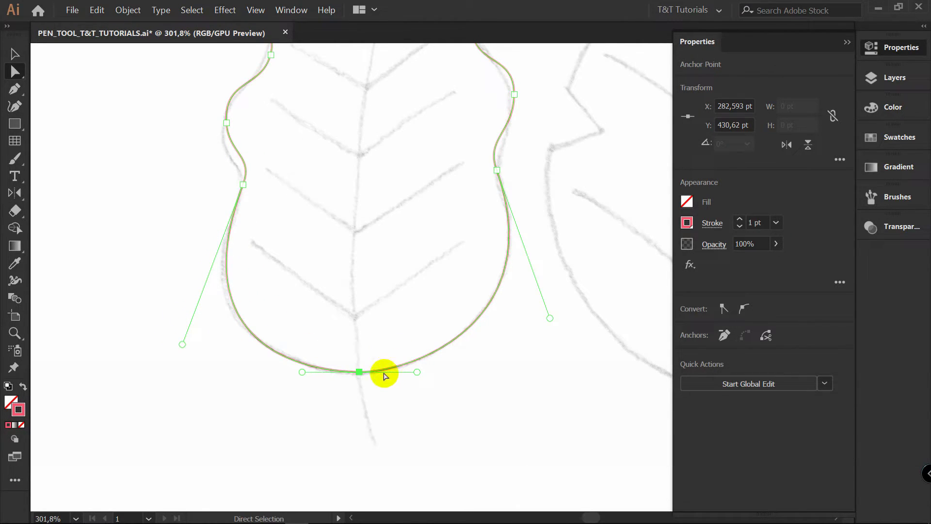
drag(174, 366, 205, 341)
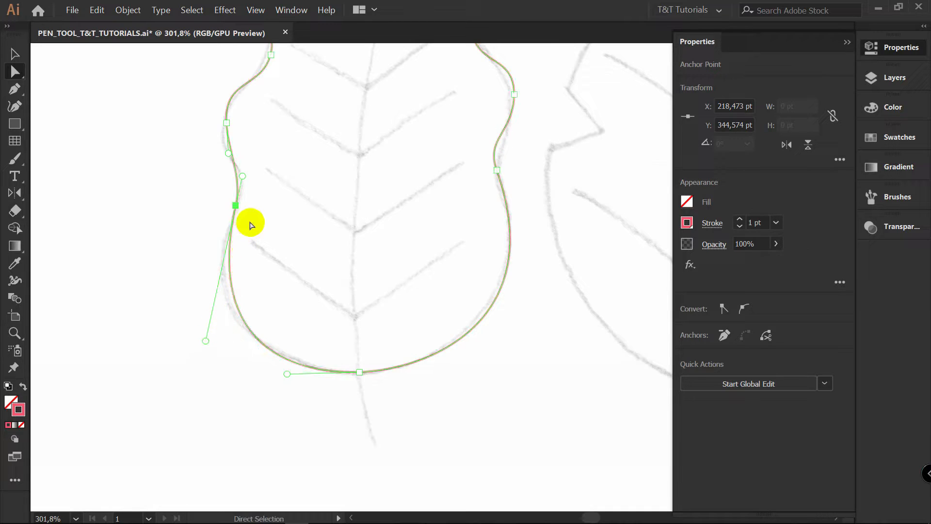
Move the lower-left notch anchor down onto the bulge and adjust its handles to follow the rounded base
drag(234, 206, 227, 277)
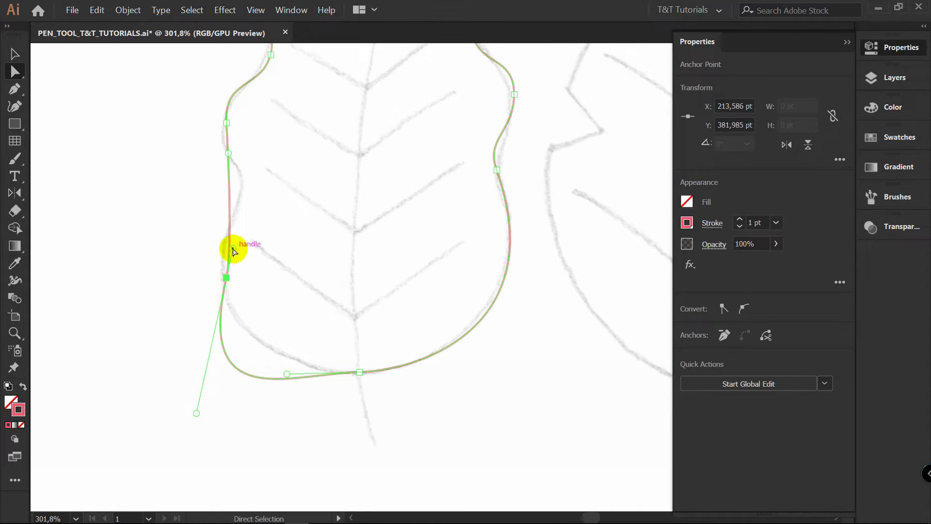
drag(196, 413, 260, 353)
drag(214, 250, 212, 232)
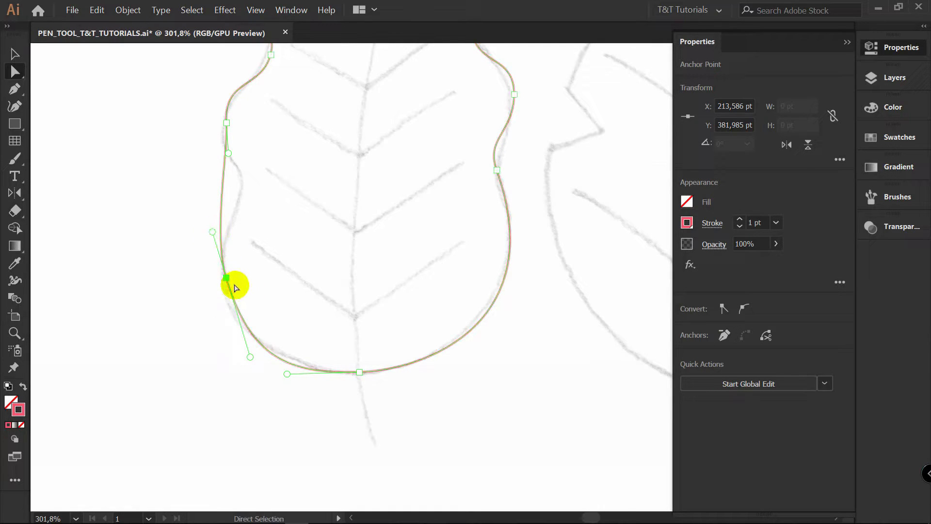
drag(227, 278, 220, 275)
drag(243, 338, 243, 338)
Lower the middle-left lobe anchor and adjust the neighbouring handles to form the lobe and the notch beneath it
drag(229, 154, 263, 217)
key(space)
drag(291, 150, 303, 229)
drag(238, 200, 237, 223)
drag(275, 315, 274, 316)
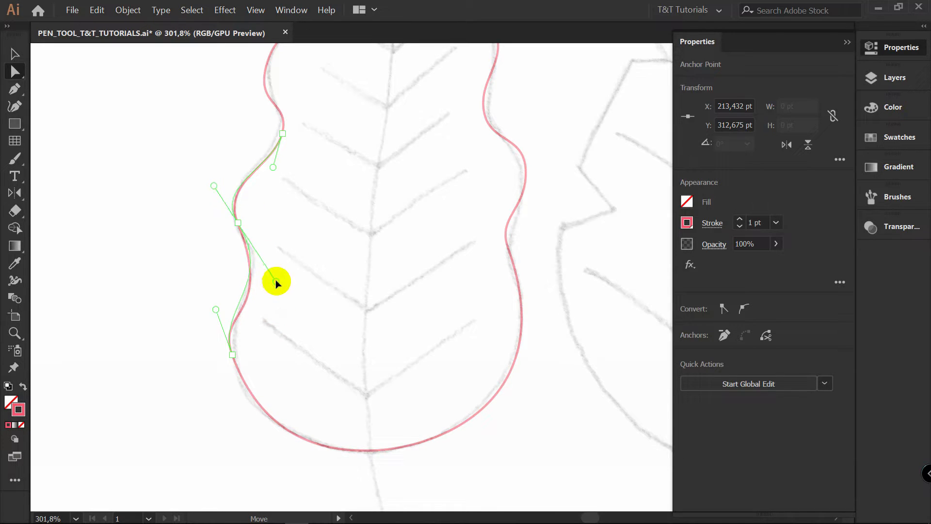
drag(275, 280, 276, 280)
drag(217, 311, 219, 317)
drag(276, 280, 266, 274)
Fine-tune the position and handles of the lower-left bulge anchor against the sketch
drag(233, 354, 242, 368)
drag(228, 331, 227, 314)
drag(242, 368, 233, 357)
drag(249, 421, 249, 411)
drag(232, 358, 230, 358)
click(264, 343)
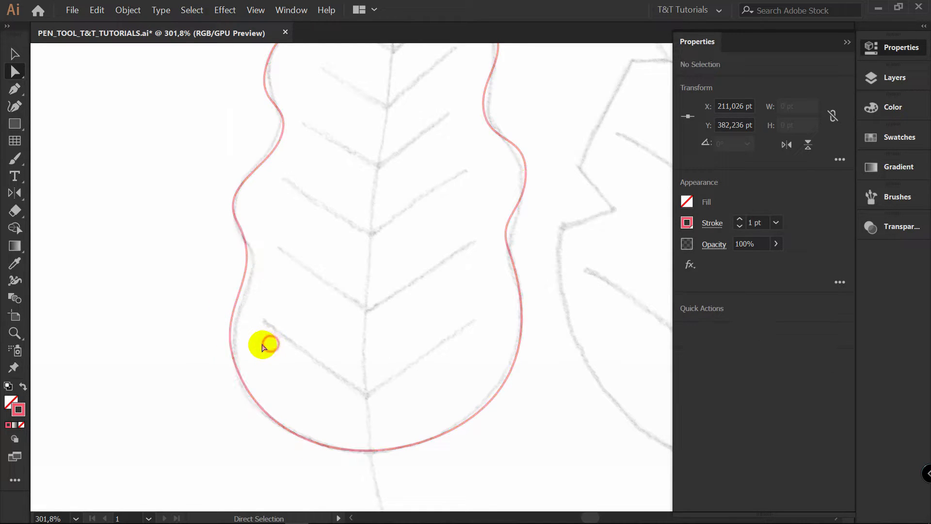
Adjust both direction handles of the middle-left lobe anchor to fit the lower notch to the sketch
click(237, 222)
drag(217, 184, 219, 180)
drag(262, 278, 273, 288)
click(270, 195)
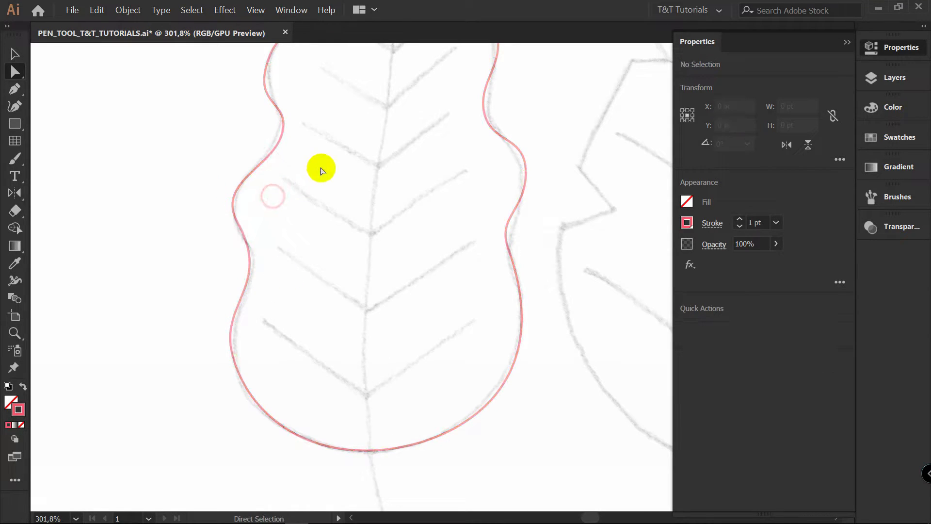
Refine the curve between the middle notch and middle lobe on the leaf's left side by adjusting its handles
key(space)
drag(318, 174, 263, 275)
key(a)
click(245, 255)
drag(257, 233, 257, 226)
drag(190, 280, 194, 267)
click(282, 316)
scroll(310, 209, down, 3)
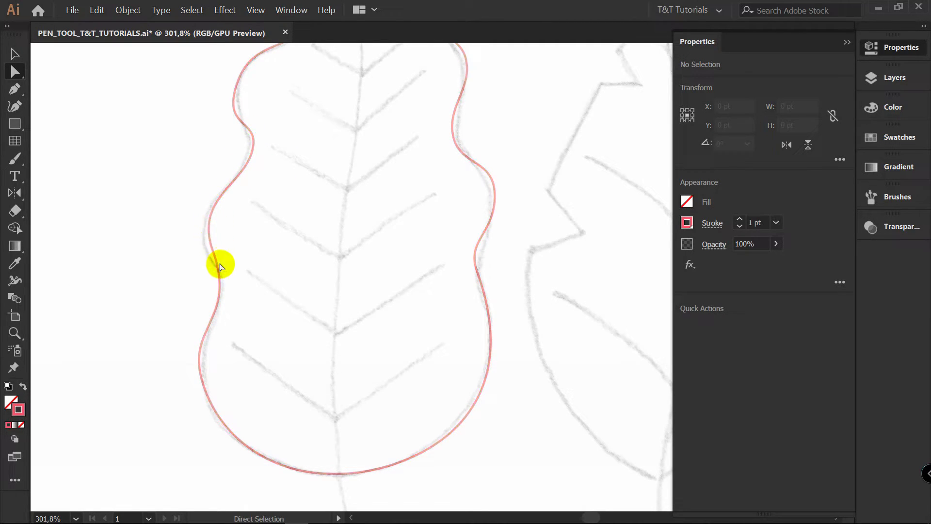
Shift the middle-left lobe anchor outward, correct its lower handle and nudge the lower-left bulge anchor down slightly
click(212, 231)
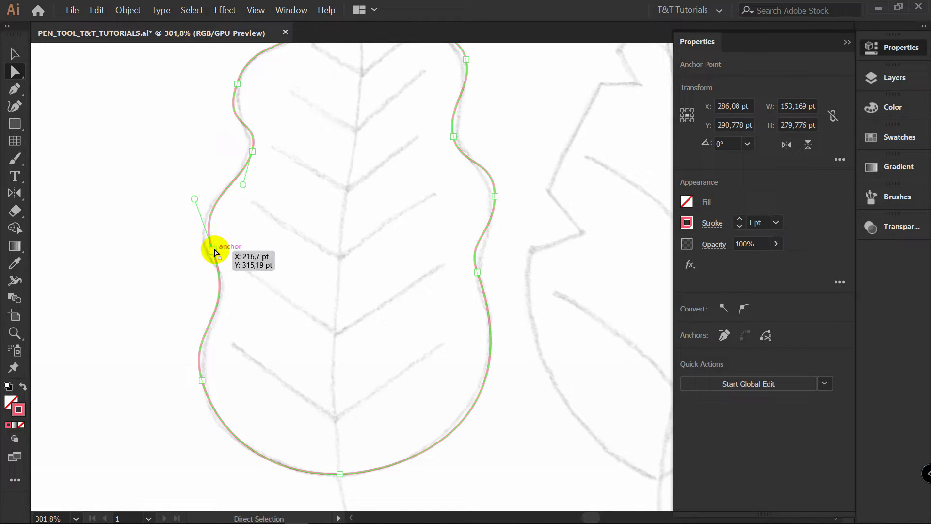
drag(211, 250, 205, 249)
drag(231, 319, 241, 316)
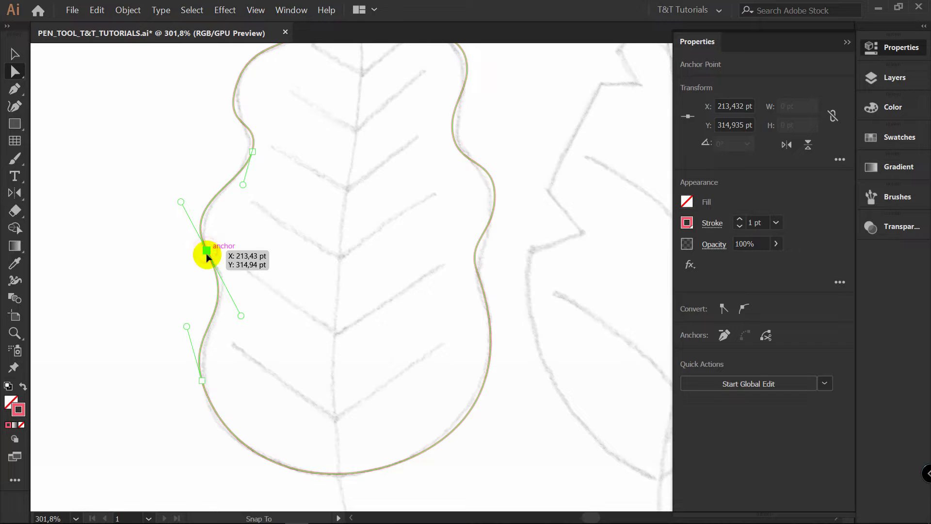
drag(207, 251, 209, 255)
drag(243, 320, 242, 314)
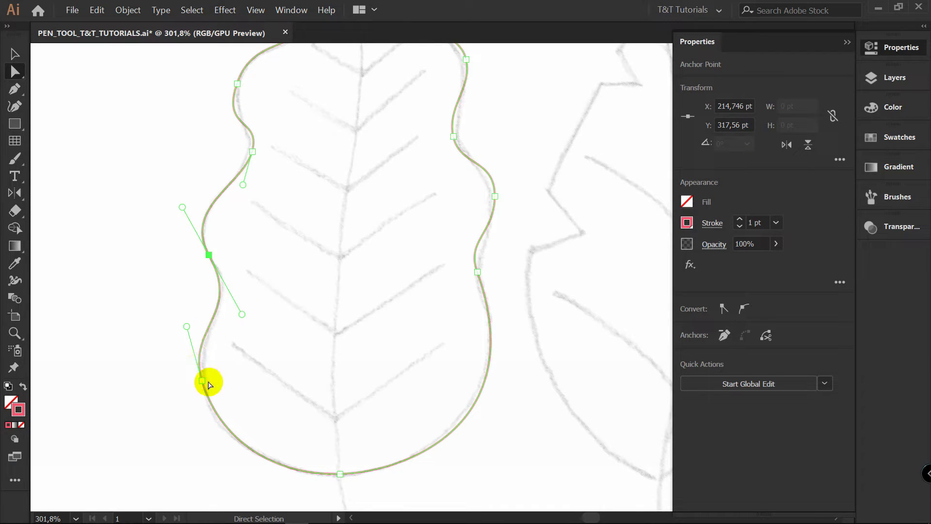
drag(202, 380, 203, 385)
click(251, 357)
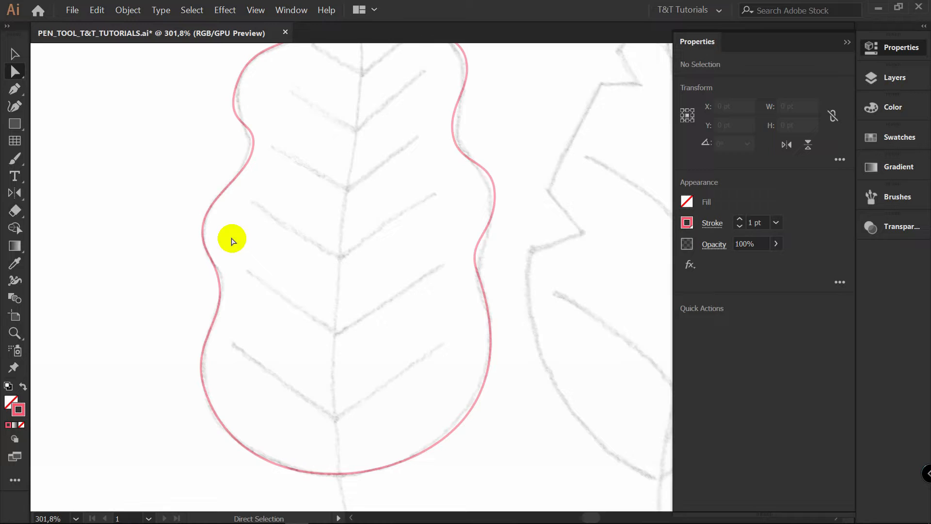
Add an anchor point on the slope between the middle-left notch and the lobe below it
click(223, 287)
key(p)
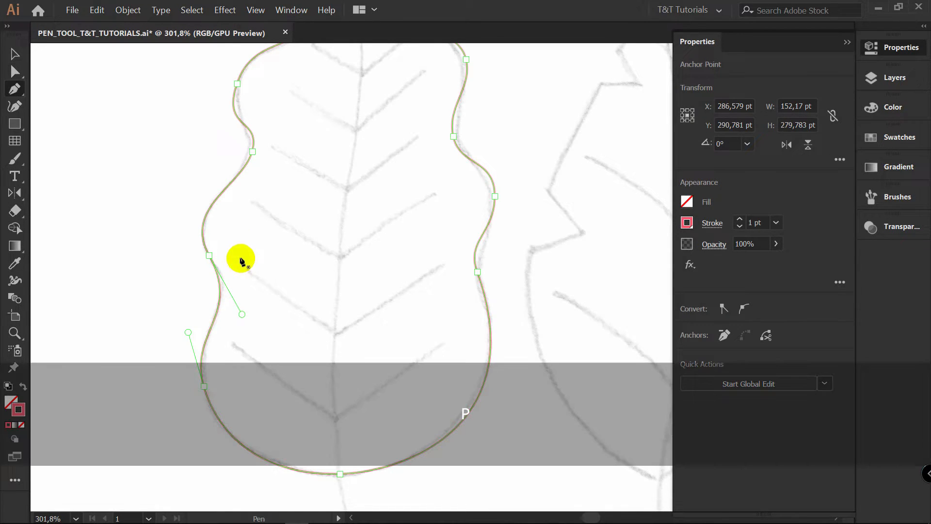
click(217, 198)
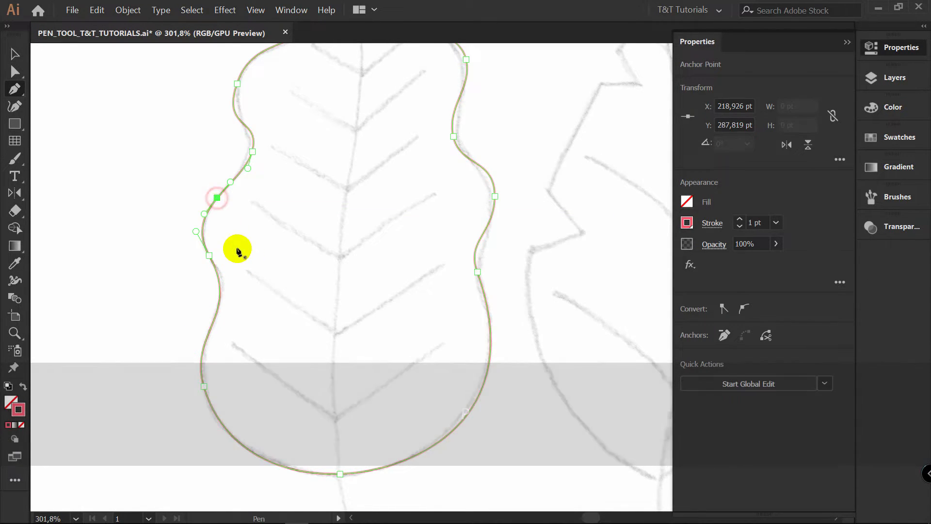
Try moving the added left-side anchor outward, and undo the moves
key(a)
drag(217, 198, 202, 183)
drag(204, 183, 199, 184)
drag(200, 184, 205, 186)
key(ctrl+z)
key(ctrl+z)
key(ctrl+z)
key(ctrl+z)
key(ctrl+z)
key(ctrl+z)
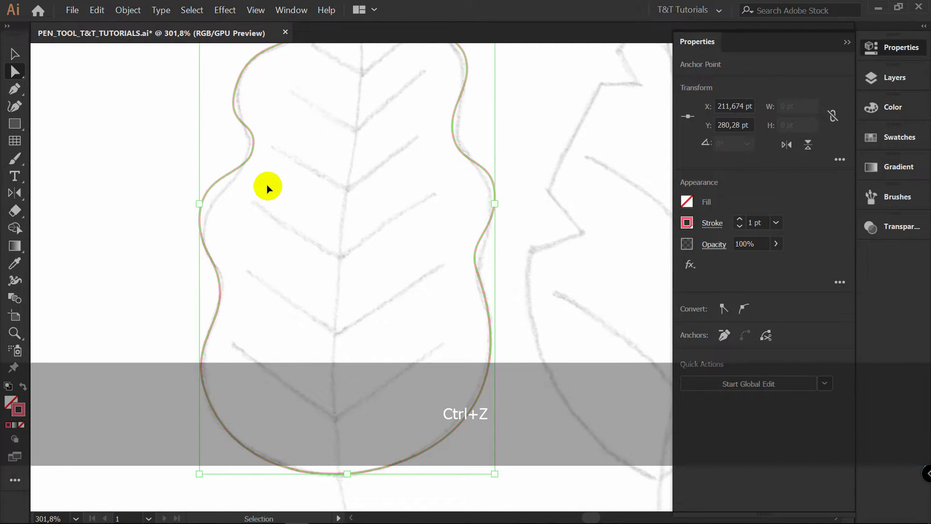
key(ctrl+z)
key(ctrl+z)
key(ctrl+z)
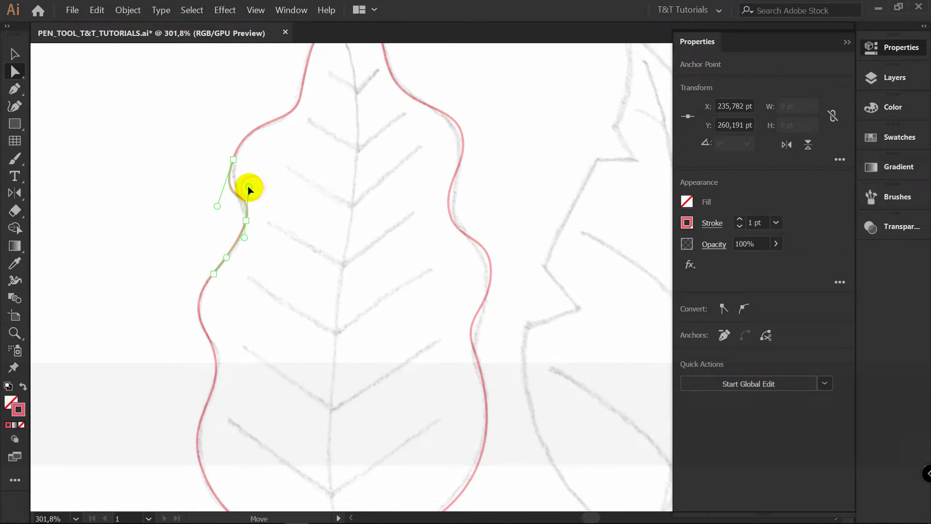
Reposition the upper-left lobe anchor and adjust its lower handle to follow the sketch
drag(235, 162, 238, 147)
drag(222, 195, 256, 113)
drag(237, 147, 233, 150)
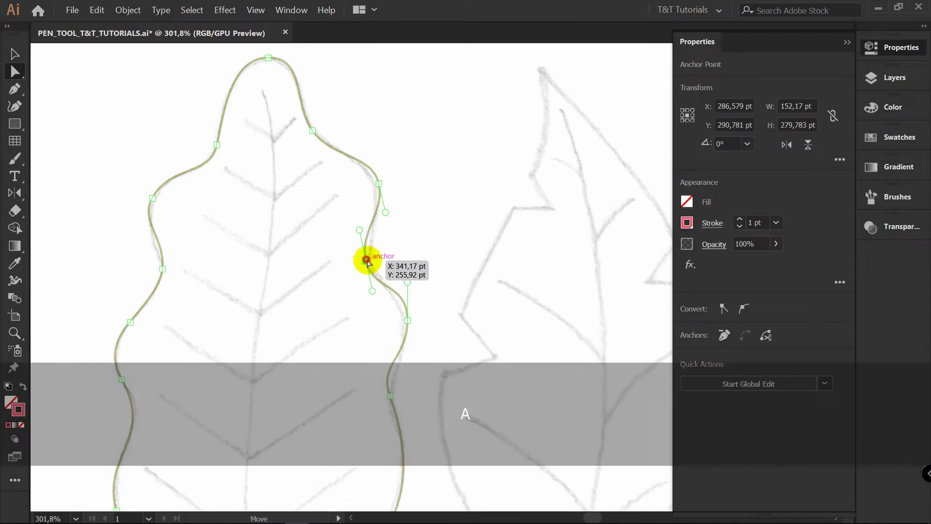
Raise the upper-right notch anchor, shorten its lower handle and shift the upper-right lobe anchor slightly inward to match the sketch
drag(365, 264, 367, 229)
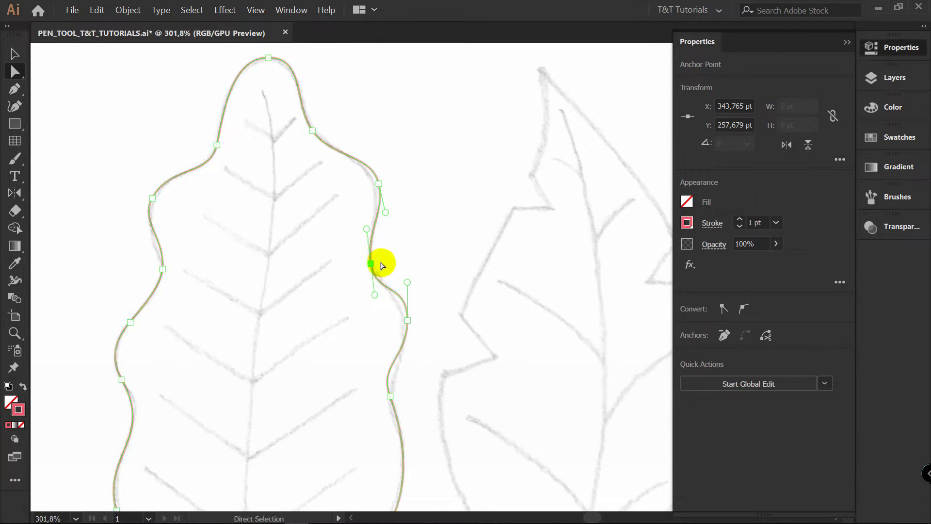
drag(374, 295, 372, 257)
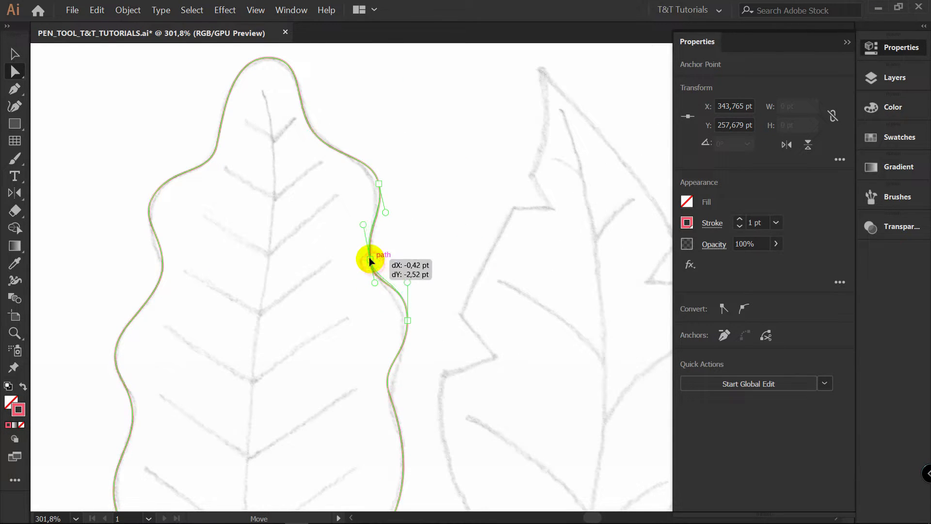
drag(376, 183, 374, 187)
click(409, 172)
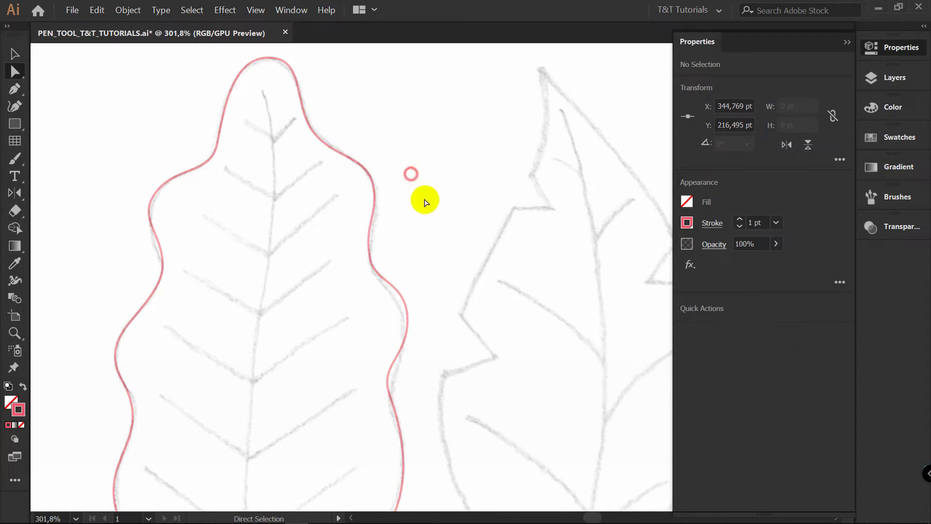
Refine the anchors of the middle-right lobe and the notch below it so the outline follows the sketch
drag(440, 281, 426, 162)
key(a)
drag(407, 192, 404, 197)
drag(390, 265, 396, 280)
drag(446, 425, 436, 403)
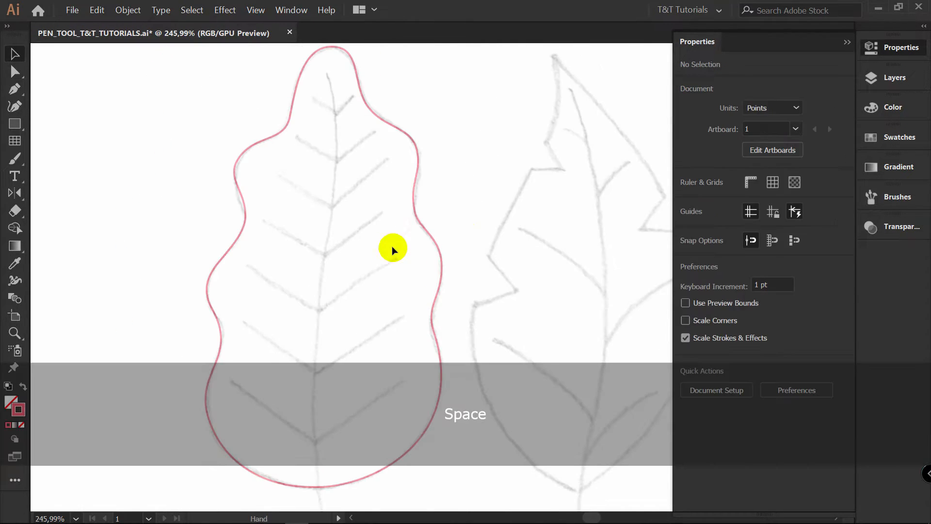
Start the midrib with the Pen tool at the leaf tip and place a smooth anchor partway down the central vein
key(p)
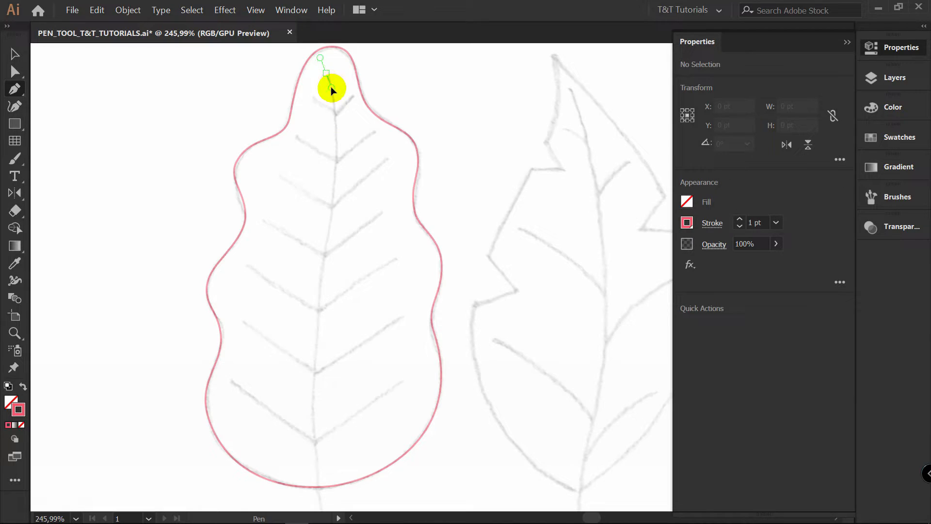
drag(332, 93, 332, 92)
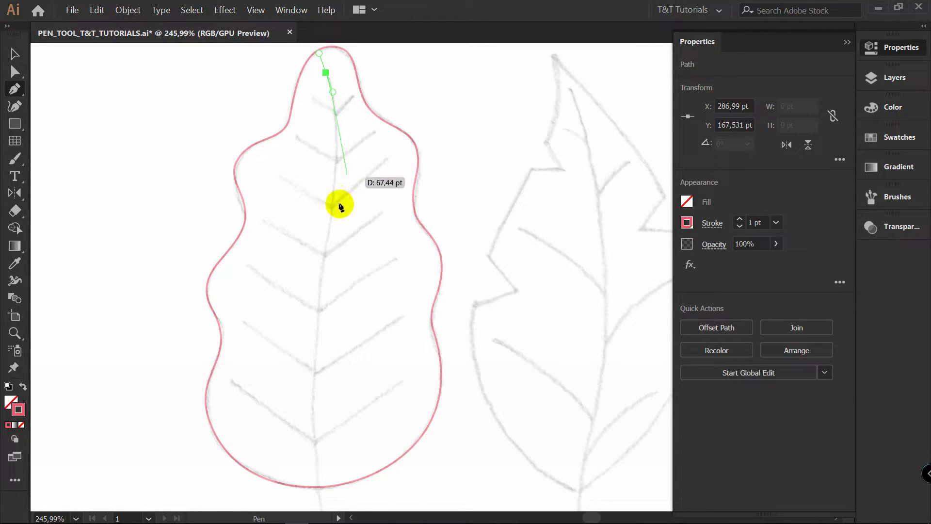
drag(334, 221, 323, 264)
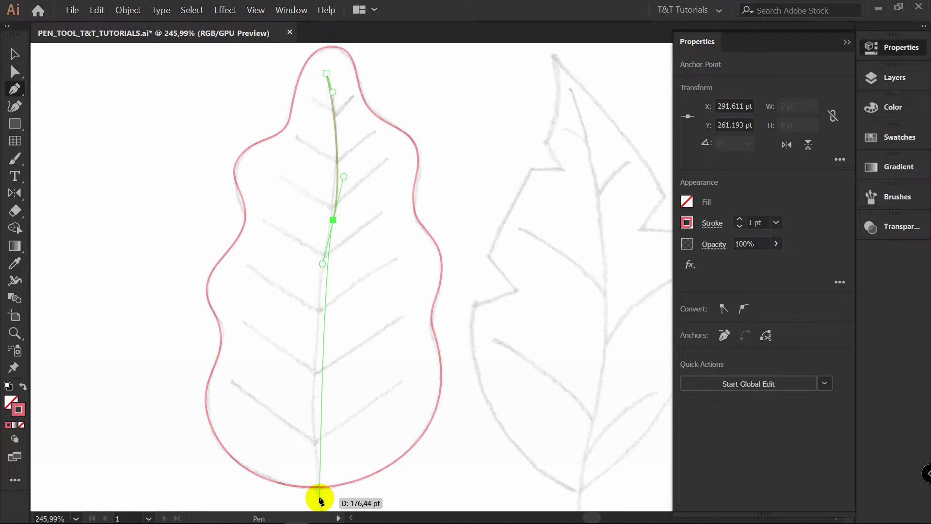
drag(323, 506, 344, 150)
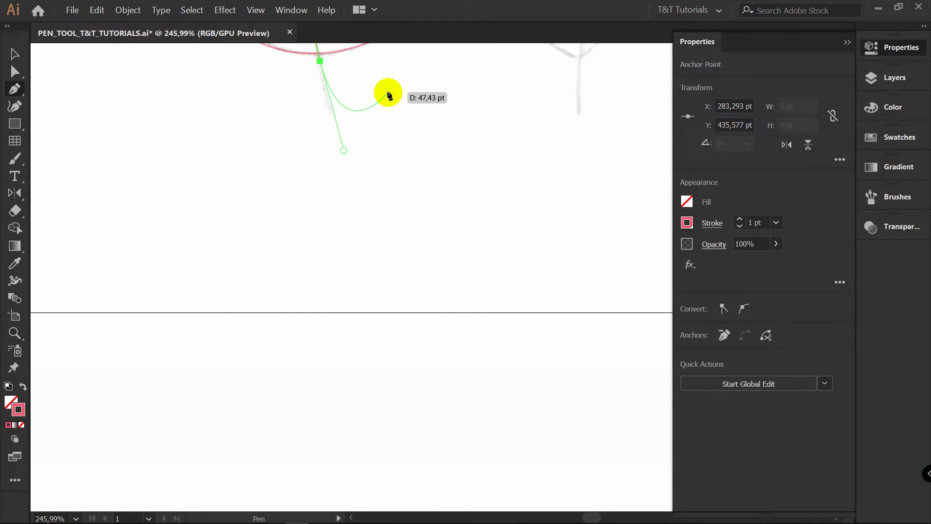
key(space)
drag(390, 94, 370, 362)
drag(384, 330, 378, 355)
key(ctrl+z)
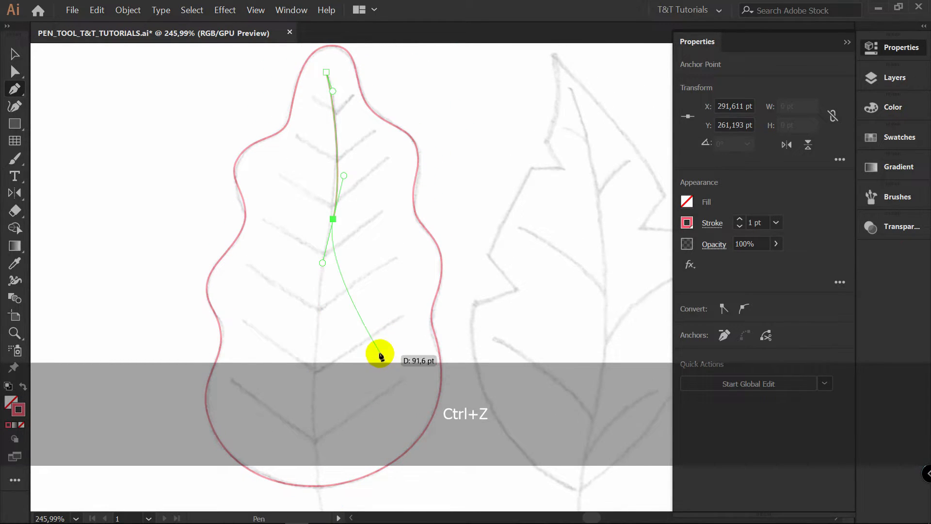
Continue the midrib to a smooth anchor just below the leaf's base with short handles
key(space)
drag(360, 331, 389, 199)
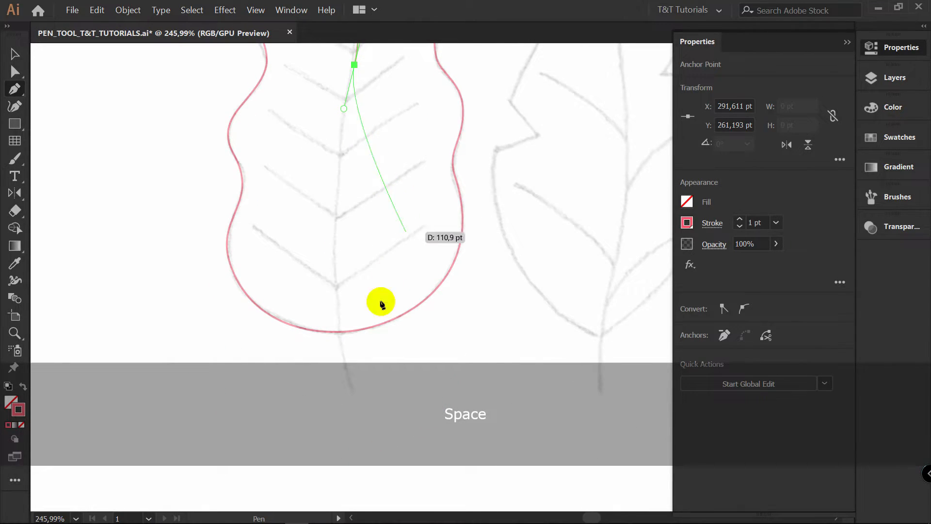
click(342, 347)
drag(356, 387, 345, 357)
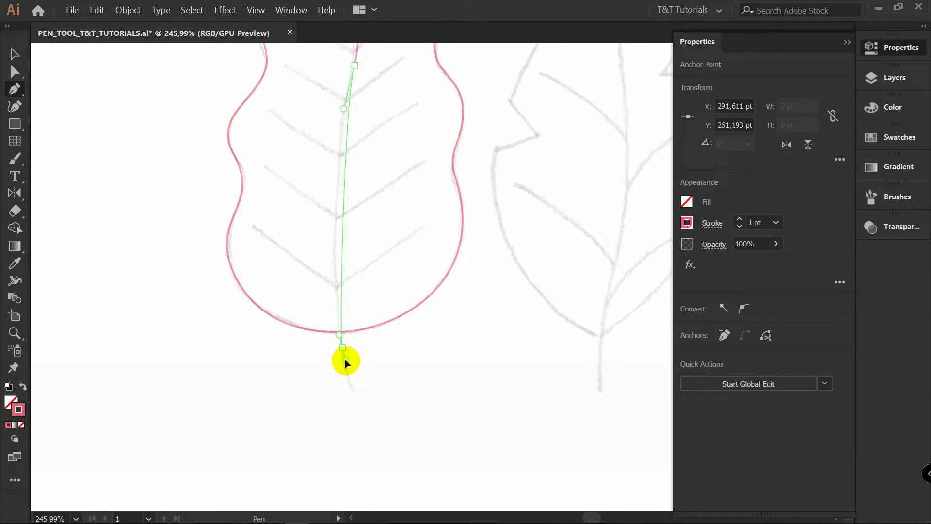
drag(345, 359, 345, 360)
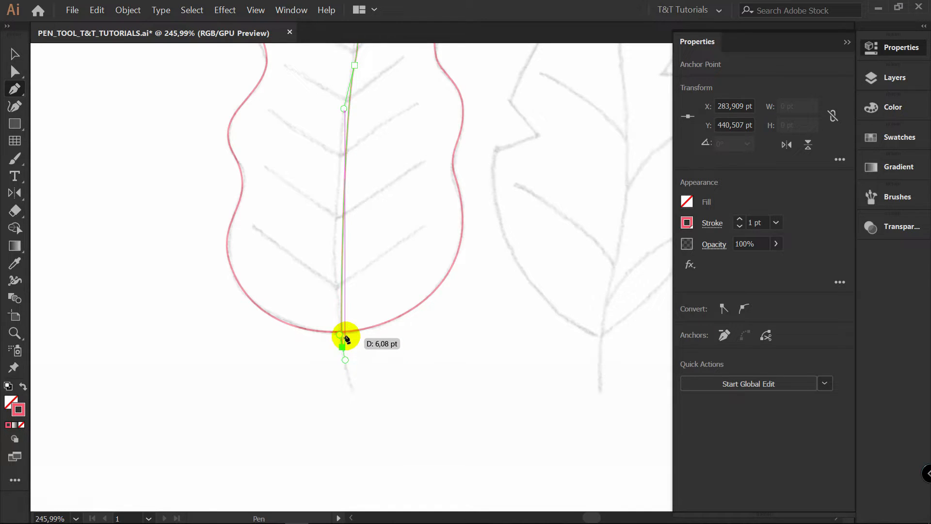
Lengthen the base anchor's upper handle to bend the lower midrib and extend the path to the end of the stem
drag(339, 336, 339, 328)
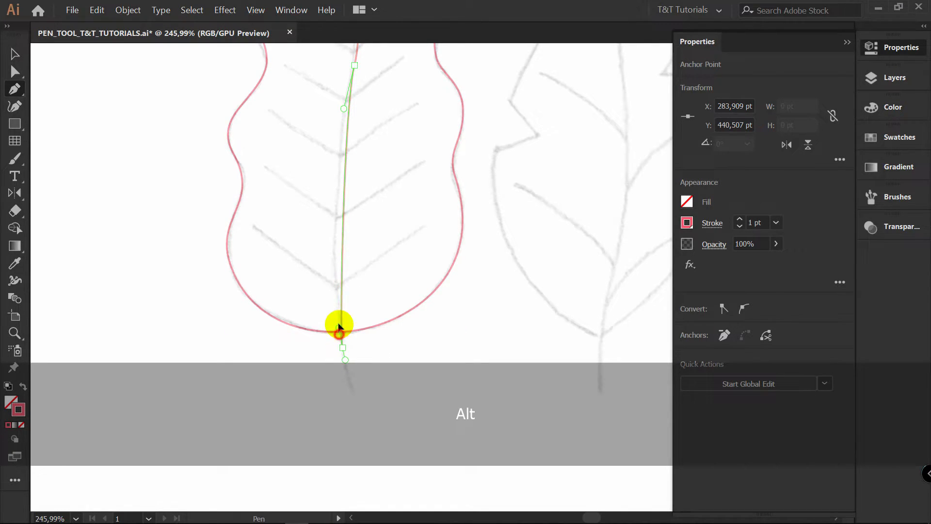
mouse_move(322, 234)
mouse_down()
mouse_move(319, 216)
mouse_move(319, 228)
mouse_up()
drag(346, 355, 352, 388)
key(a)
click(344, 348)
drag(329, 270, 319, 235)
Reposition the midrib's middle anchor and adjust its handles so the curve follows the sketched central vein
key(space)
drag(381, 166, 379, 354)
key(a)
click(354, 253)
drag(354, 253, 355, 262)
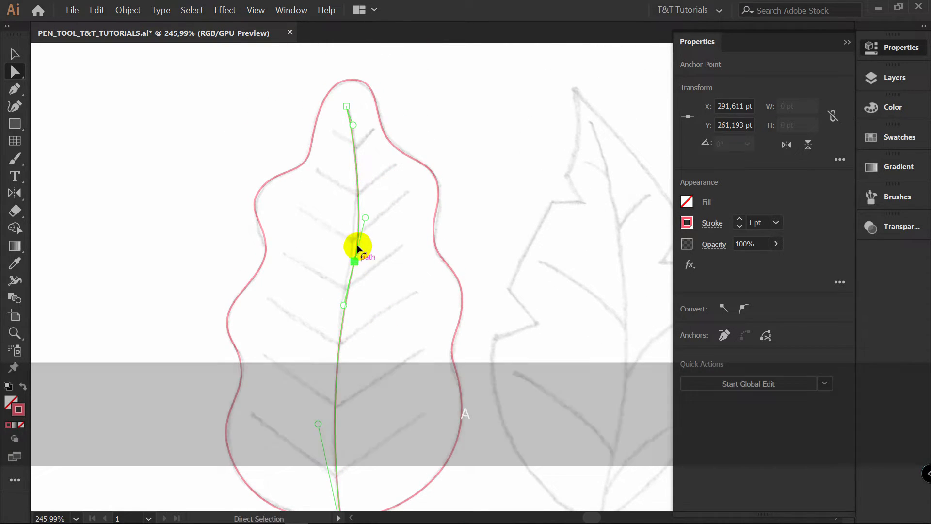
drag(362, 205, 362, 199)
drag(348, 306, 348, 310)
drag(353, 262, 376, 234)
click(384, 269)
Trace the lowest V-shaped vein pair with straight Pen segments meeting at the midrib, and end the path
key(space)
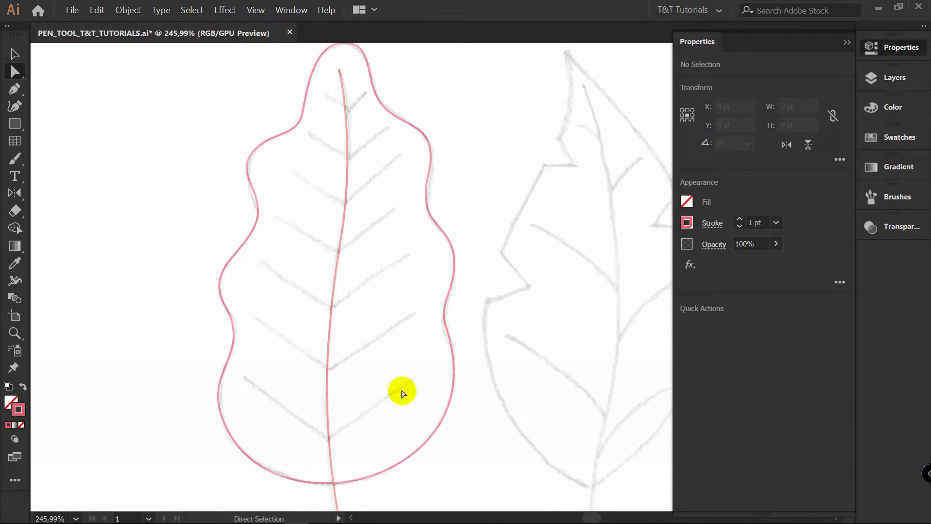
key(p)
key(space)
drag(276, 338, 281, 233)
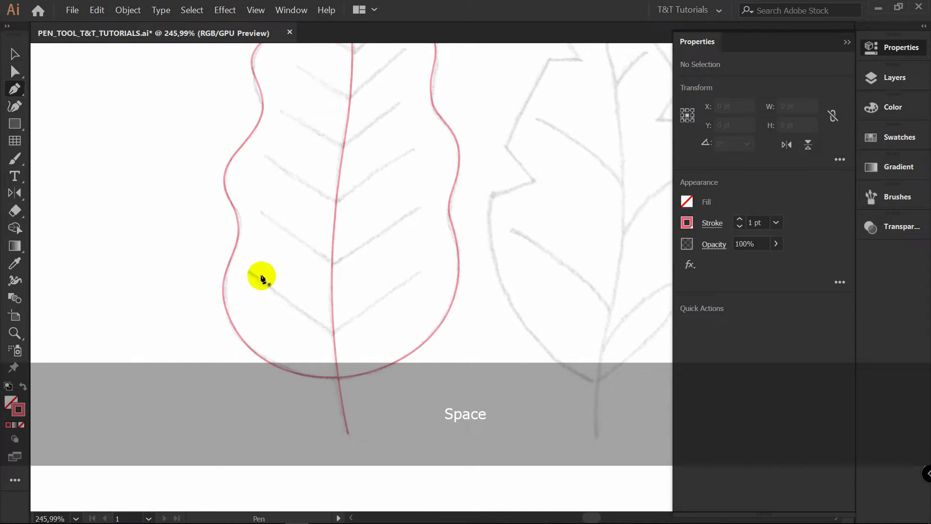
scroll(247, 273, up, 5)
key(p)
click(109, 225)
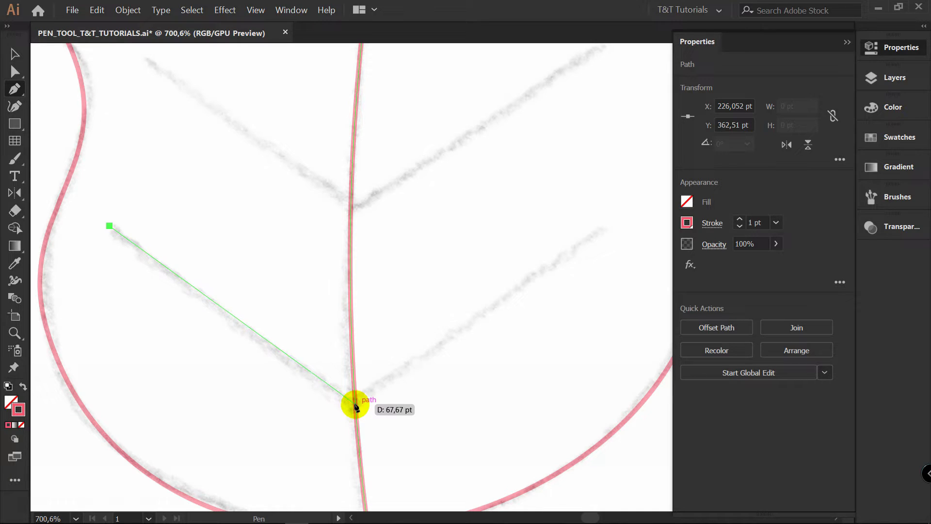
click(355, 406)
click(604, 229)
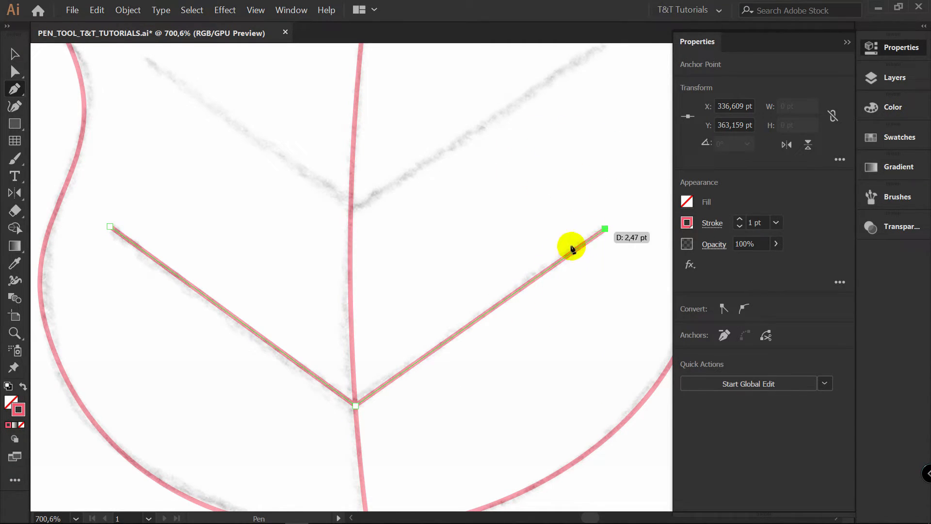
key(ctrl)
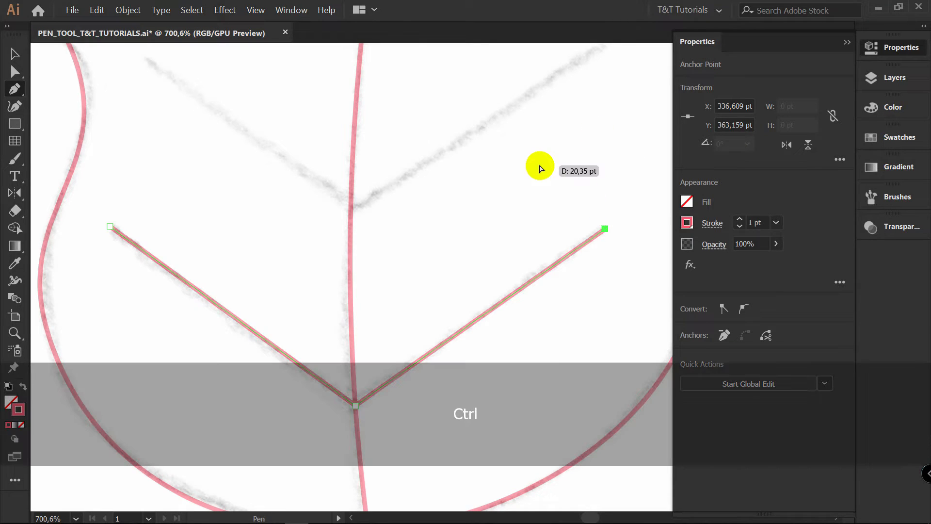
ctrl+click(541, 167)
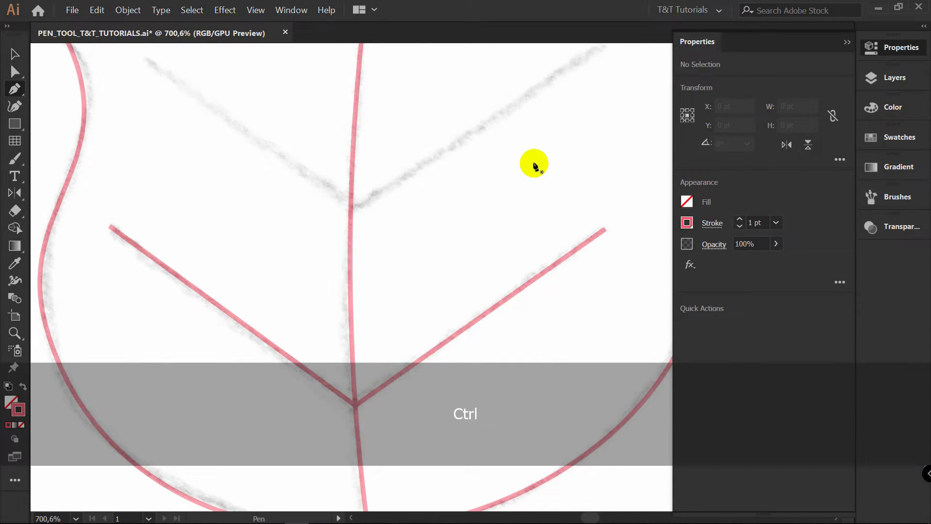
Trace the second vein pair from the base as a straight V joined at the midrib, and end the path
drag(533, 166, 477, 291)
click(94, 195)
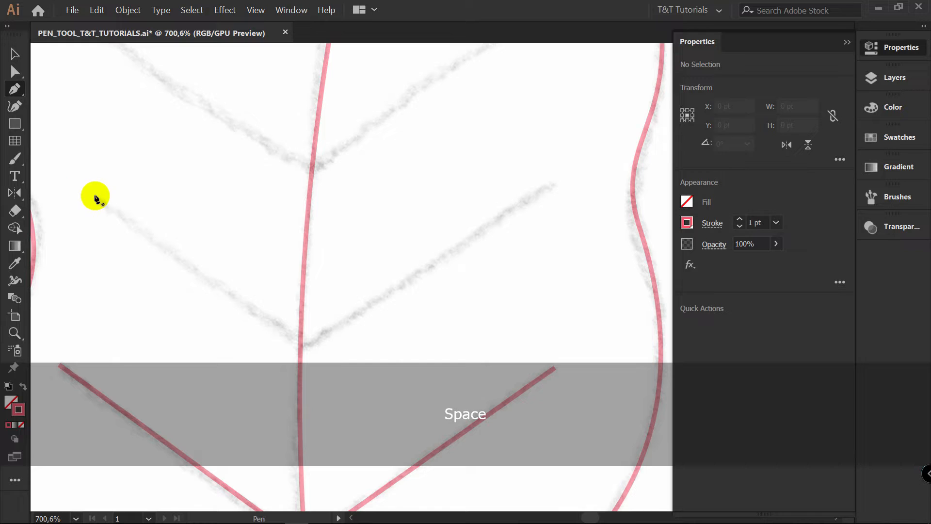
click(300, 347)
click(543, 183)
ctrl+click(434, 118)
Trace the third vein pair from the base with two straight segments through the midrib, and end the path
key(space)
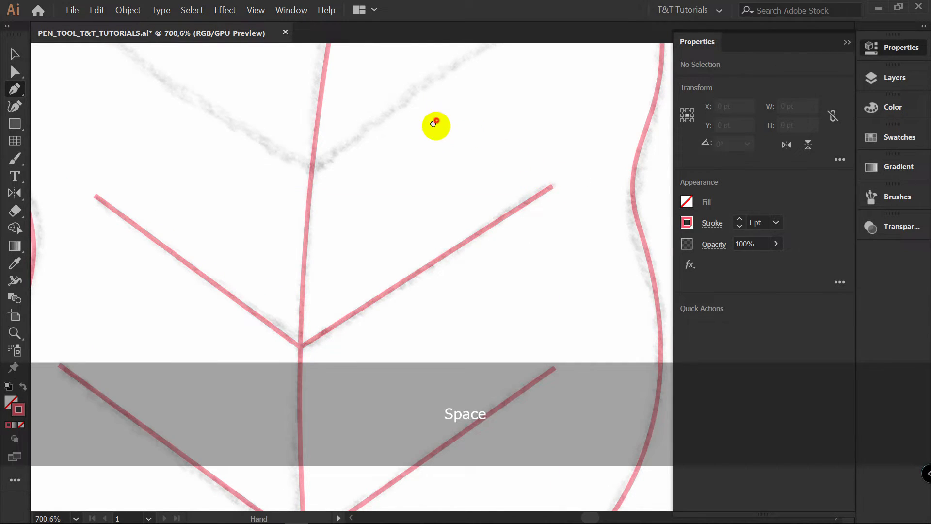
drag(235, 74, 221, 213)
click(89, 173)
click(296, 315)
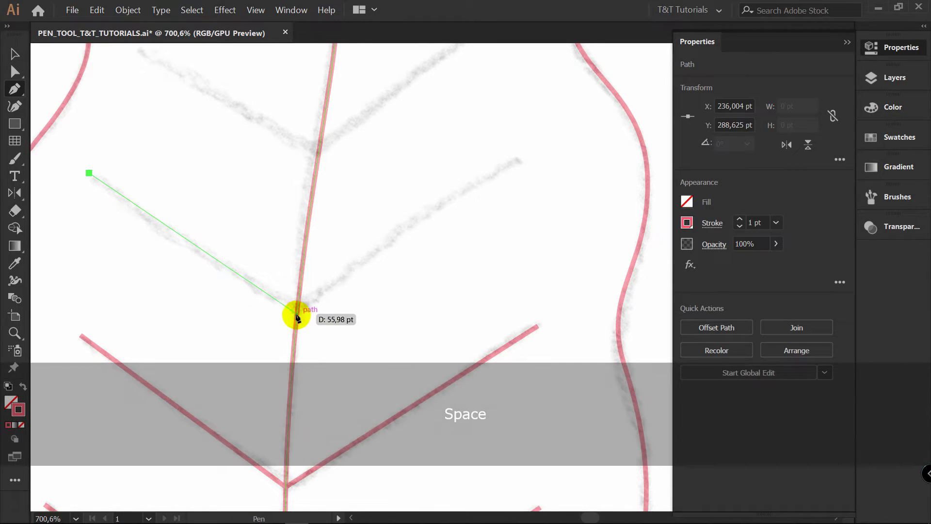
click(523, 158)
ctrl+click(436, 117)
Trace the fourth vein pair from the base with two straight segments through the midrib, and end the path
key(space)
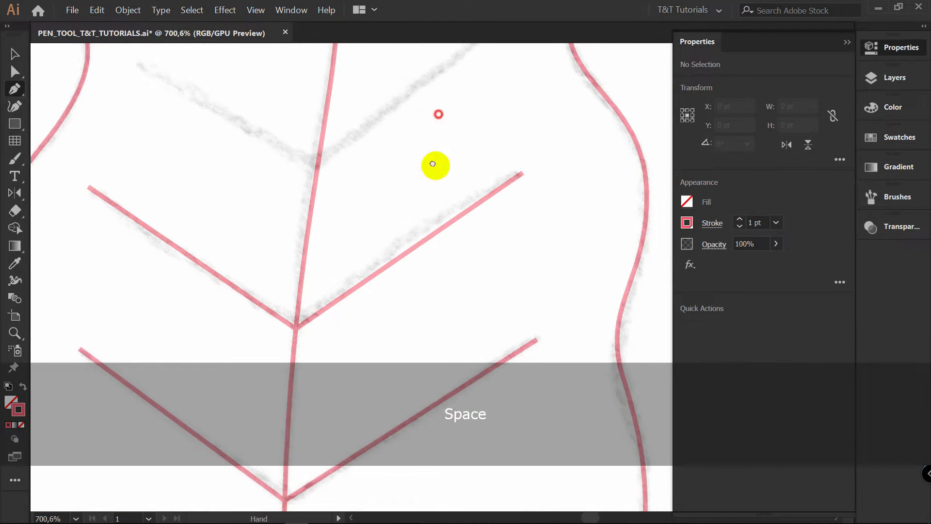
drag(436, 141, 426, 288)
click(127, 196)
click(306, 307)
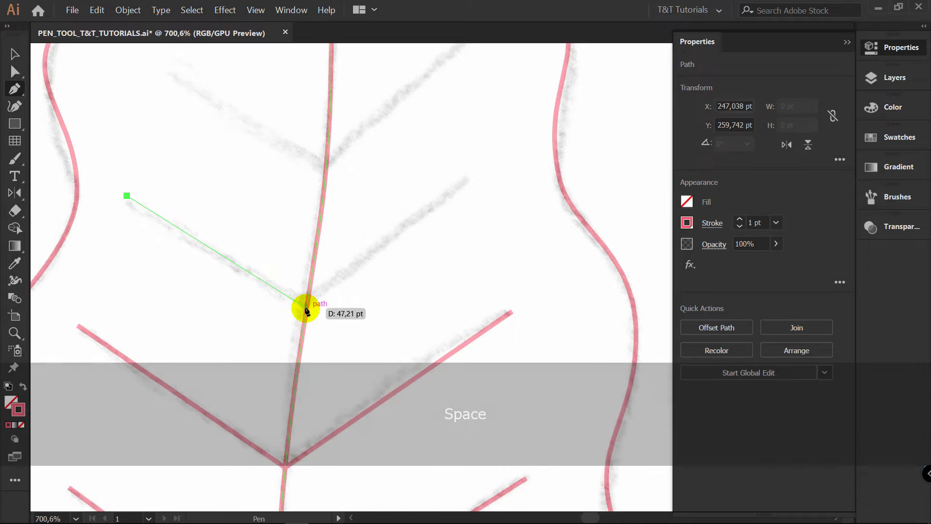
click(469, 177)
ctrl+click(422, 170)
Trace the fifth vein pair from the base as a straight V meeting at the midrib, and deselect it
key(space)
drag(423, 171, 388, 279)
click(144, 213)
click(302, 315)
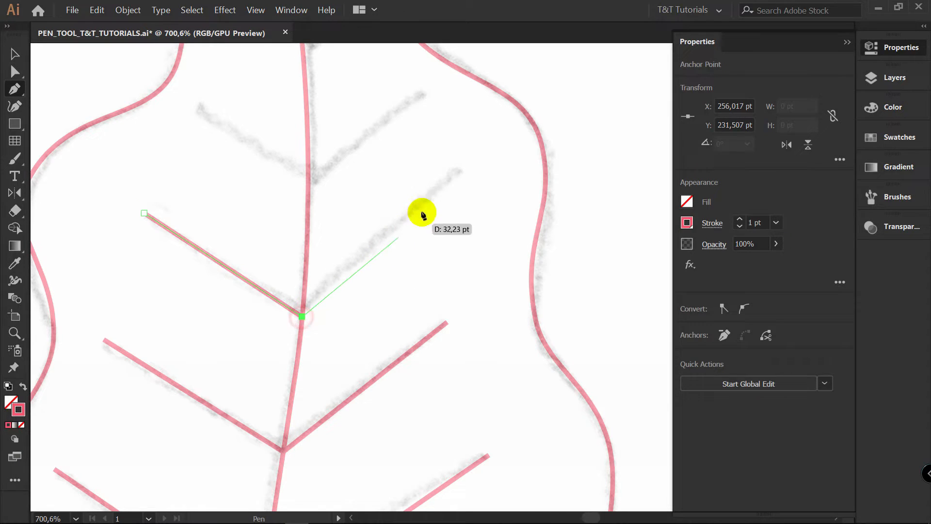
click(459, 170)
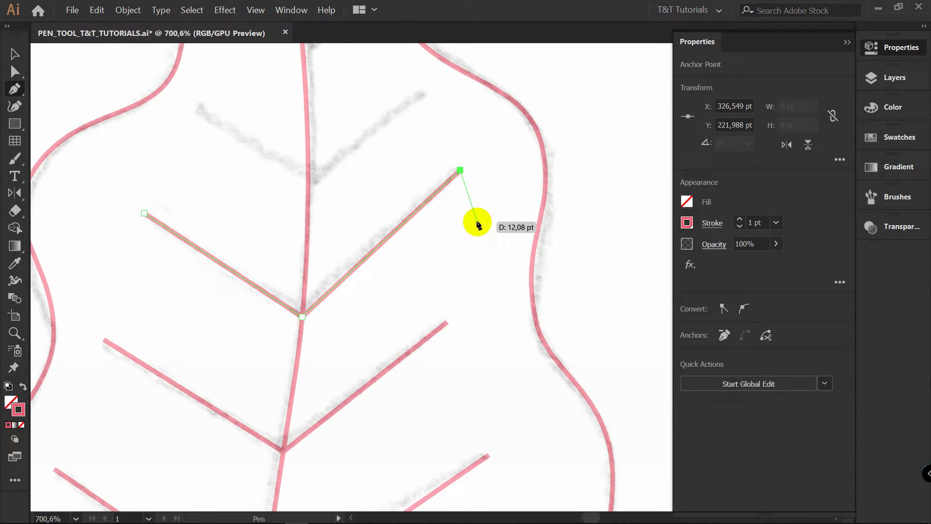
key(v)
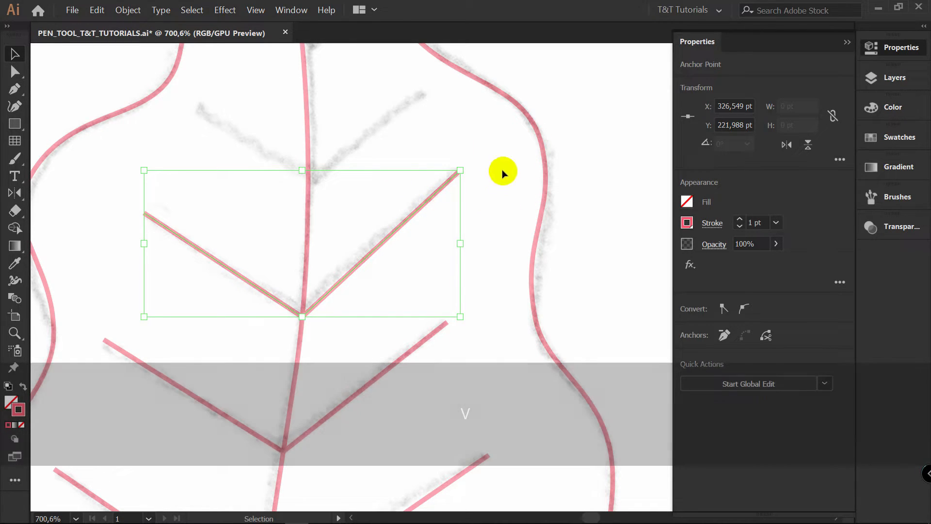
click(497, 220)
key(p)
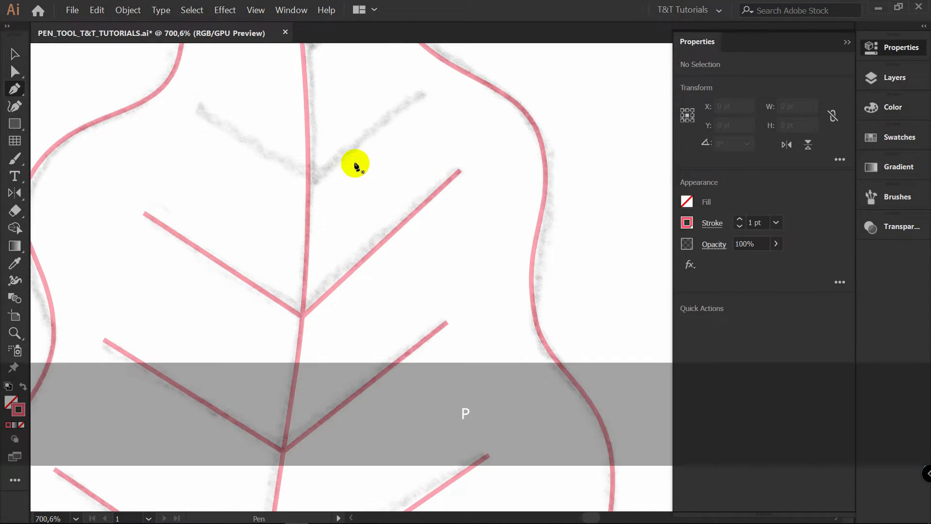
click(198, 105)
click(308, 188)
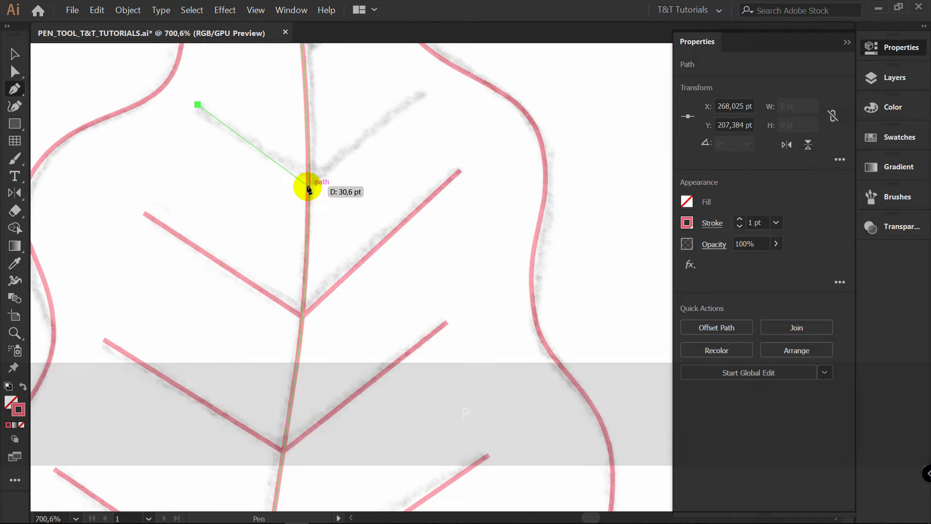
click(412, 98)
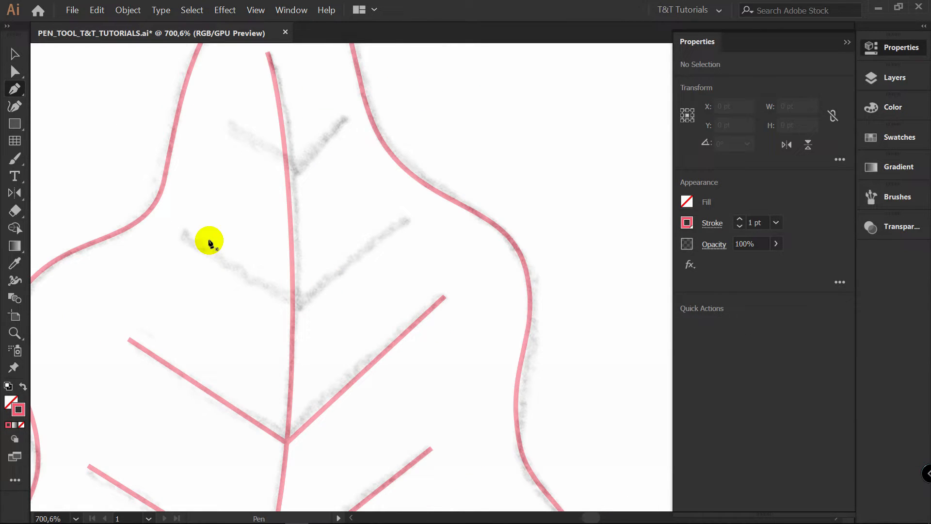
Trace the sixth vein pair, second from the leaf tip, as a straight V through the midrib and end the path
click(178, 229)
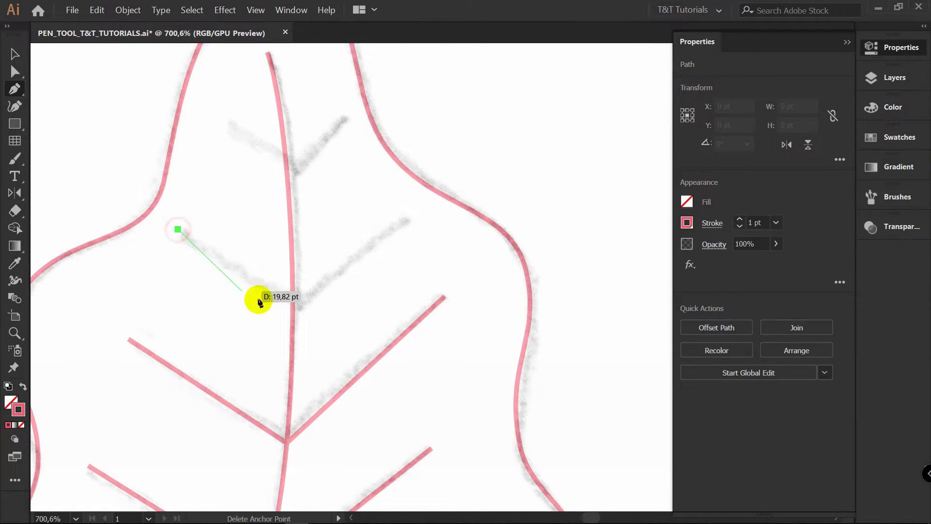
click(293, 307)
click(399, 219)
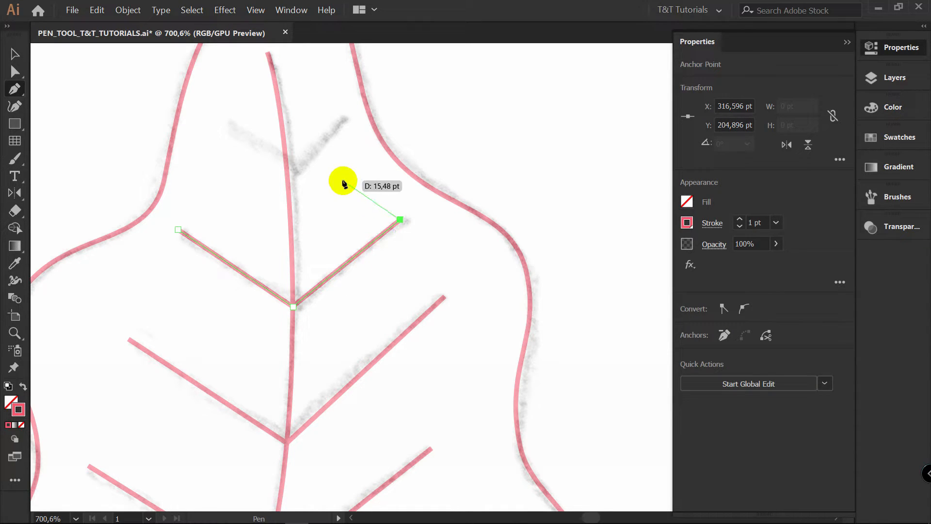
ctrl+click(346, 159)
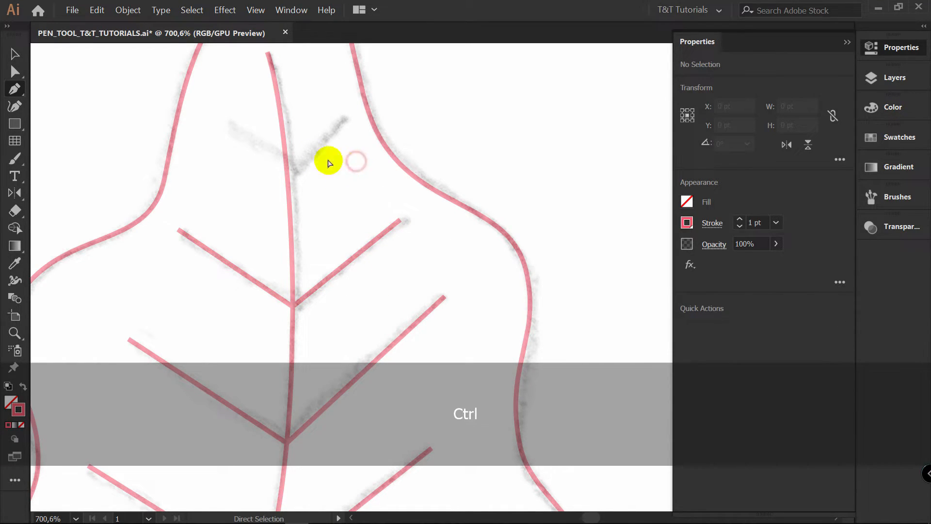
Trace the topmost vein pair near the leaf tip as a straight V meeting at the midrib, and deselect it
click(228, 119)
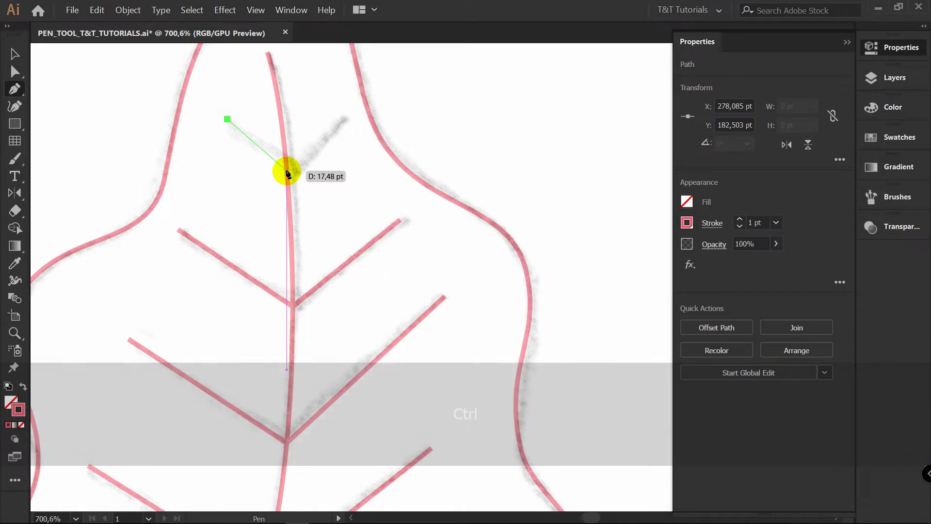
click(287, 171)
click(340, 118)
ctrl+click(372, 189)
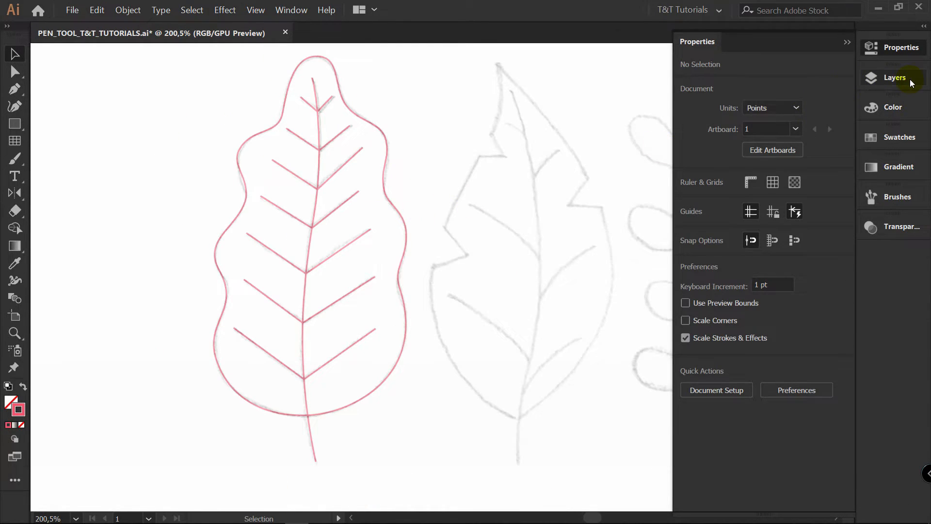
Create a new layer between NO 1 and REFERENCE and name it BACKGROUND
click(894, 77)
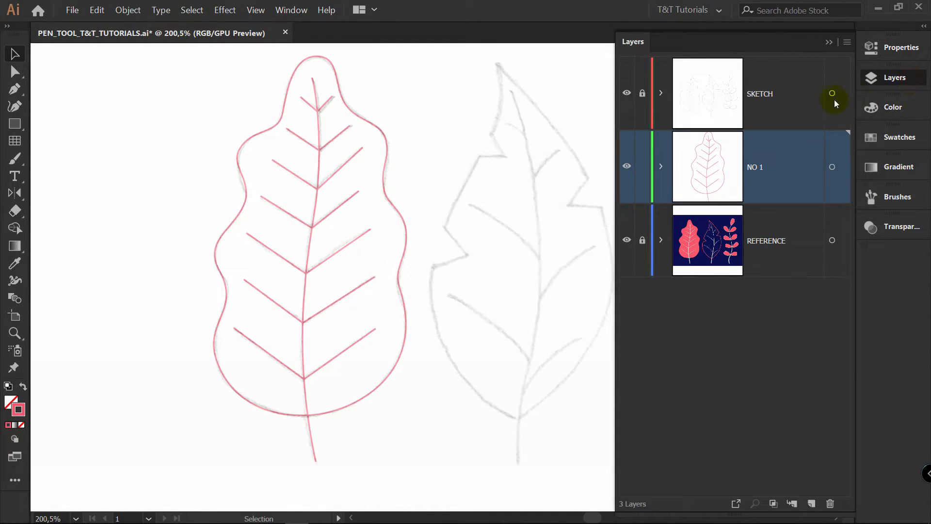
click(785, 254)
click(811, 503)
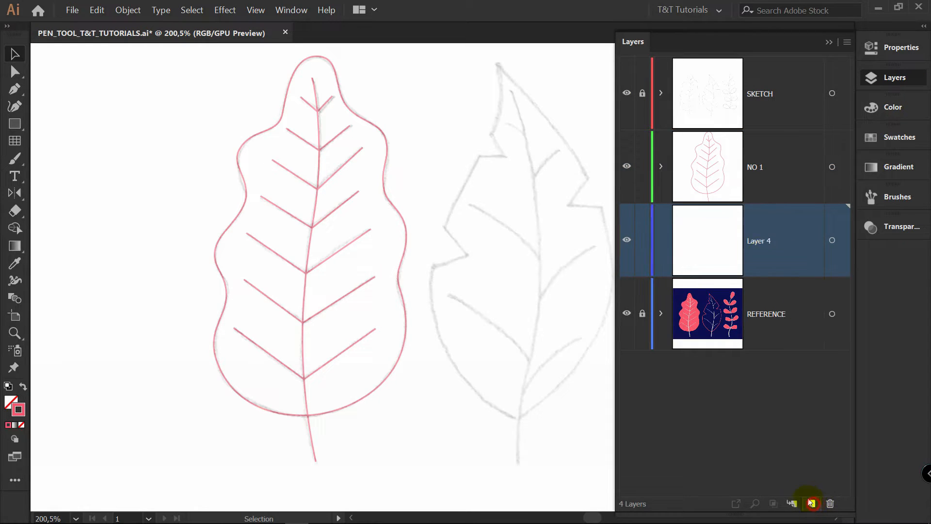
double_click(763, 242)
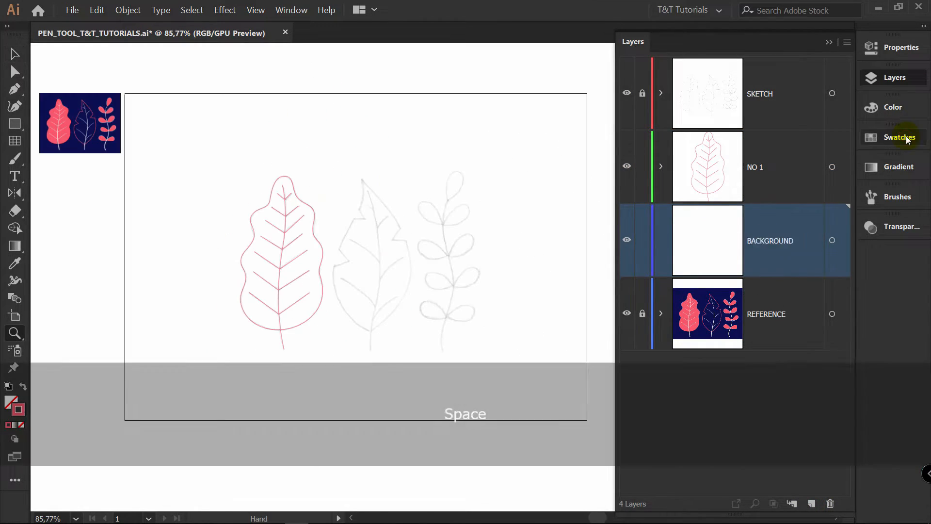
Draw a rectangle covering the whole artboard with the dark navy swatch as fill and no stroke
click(900, 138)
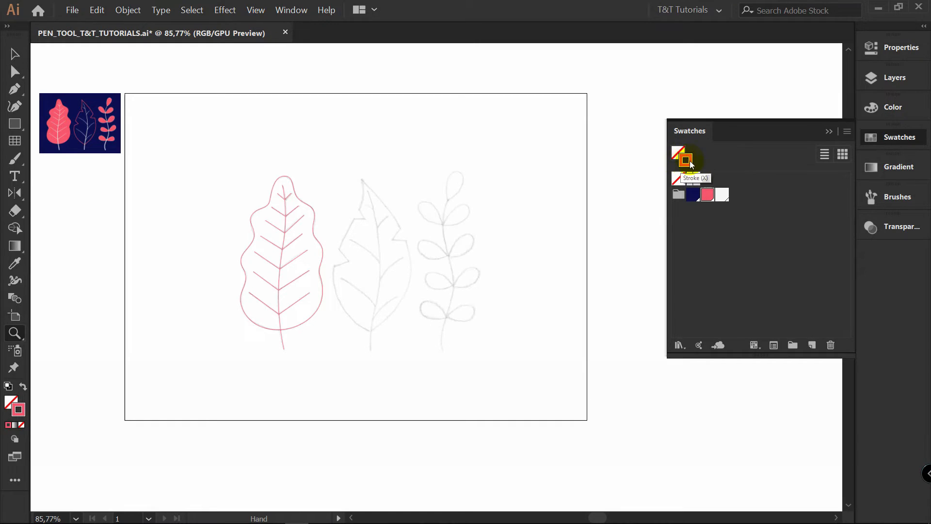
click(679, 180)
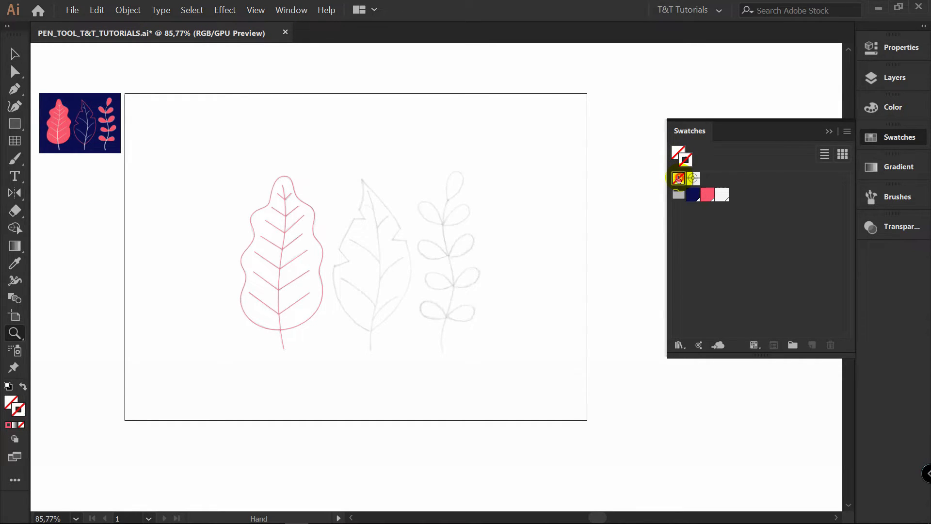
click(681, 152)
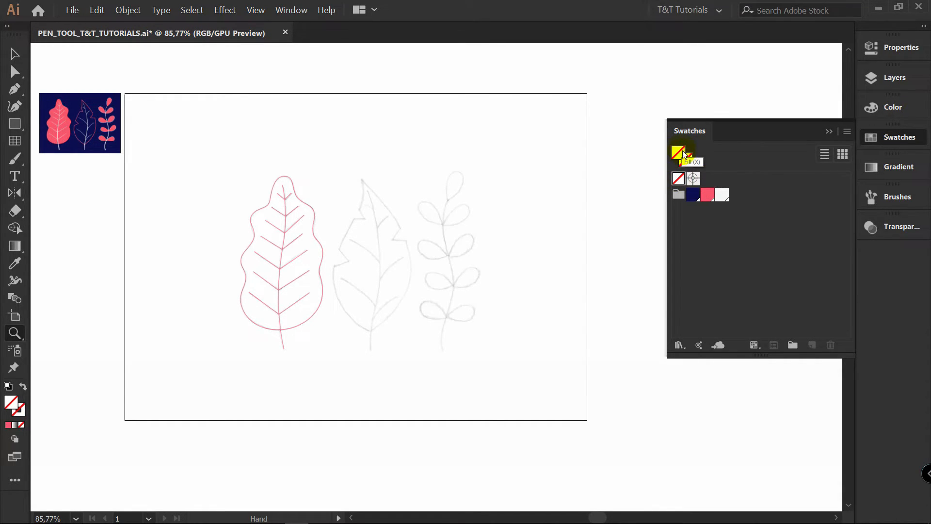
click(692, 194)
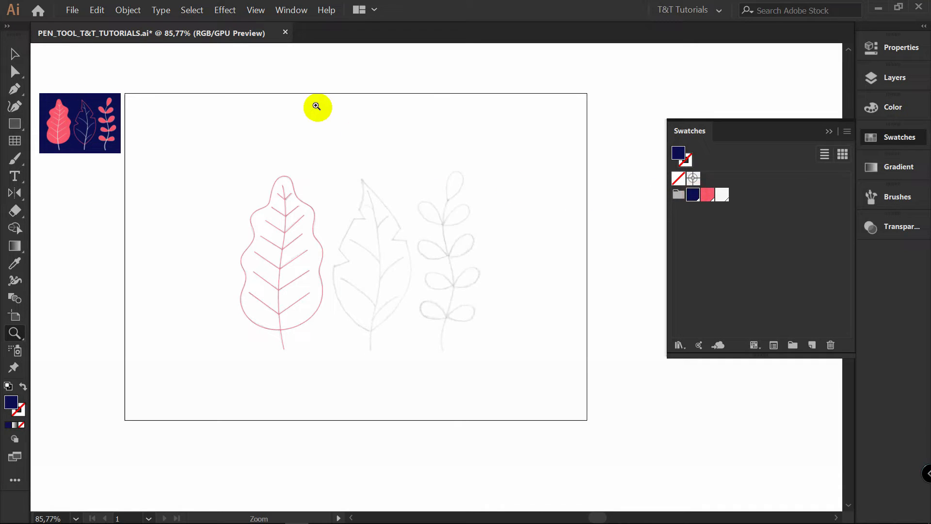
key(m)
drag(123, 93, 586, 419)
Lock the BACKGROUND layer and hide the SKETCH layer
click(877, 79)
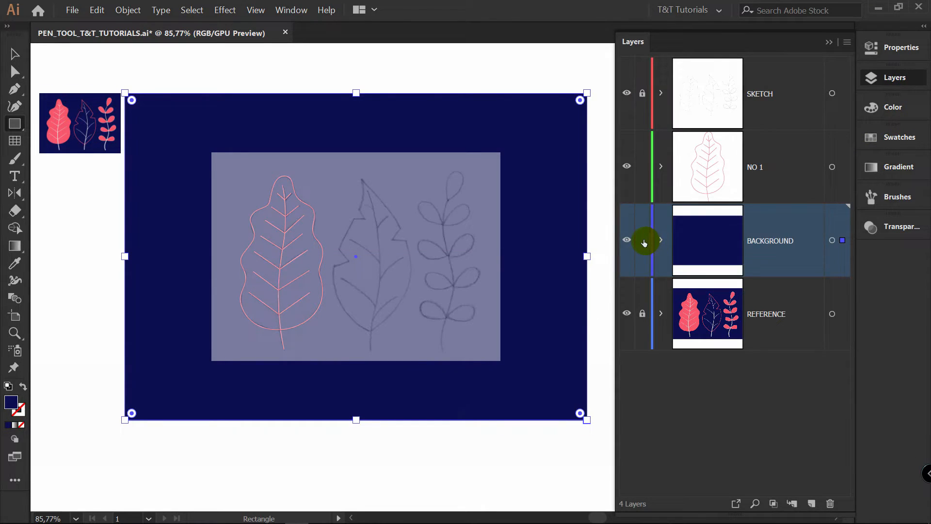
click(642, 239)
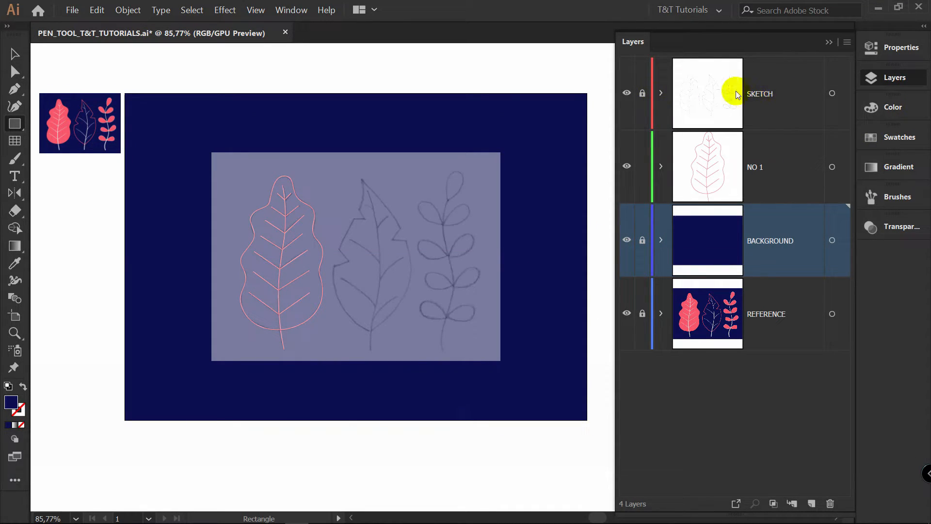
click(627, 93)
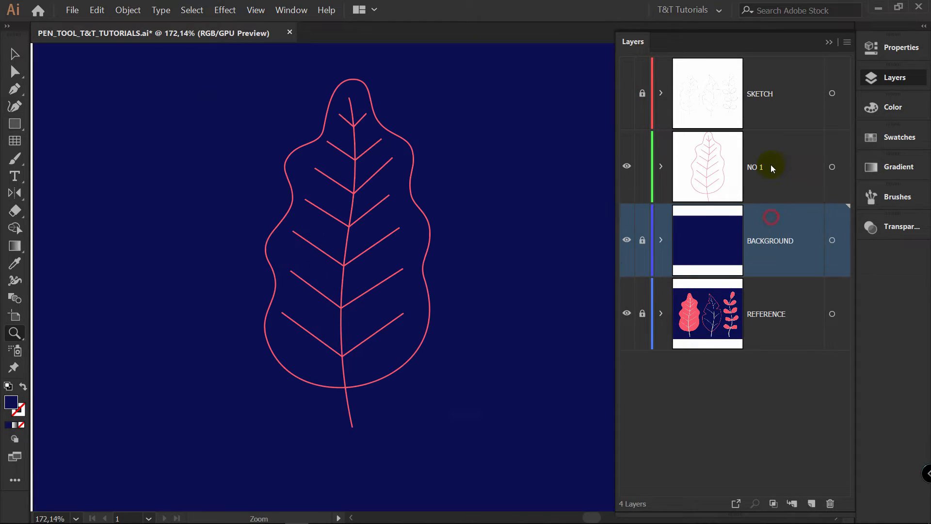
Apply the white swatch as stroke color to the midrib and all veins on layer NO 1, leaving out the leaf outline
click(770, 166)
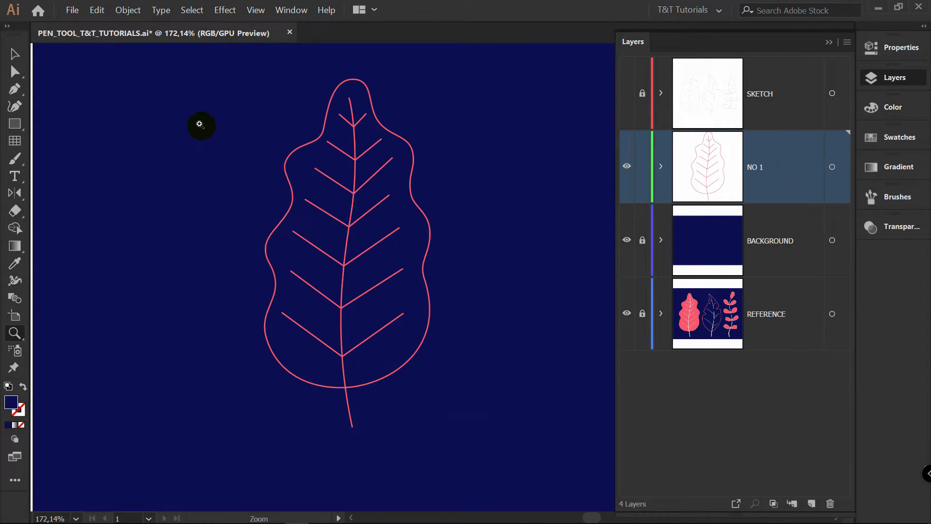
key(v)
drag(242, 78, 488, 429)
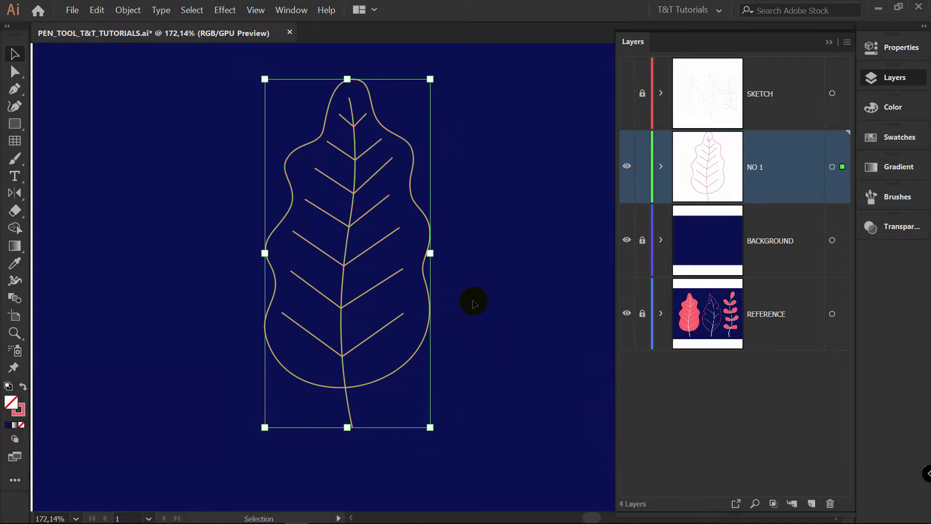
shift+click(423, 218)
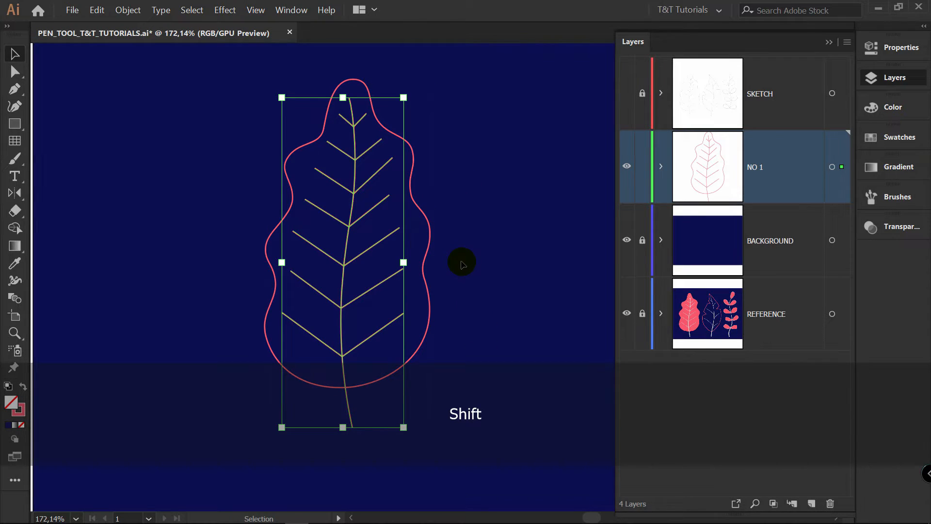
click(898, 137)
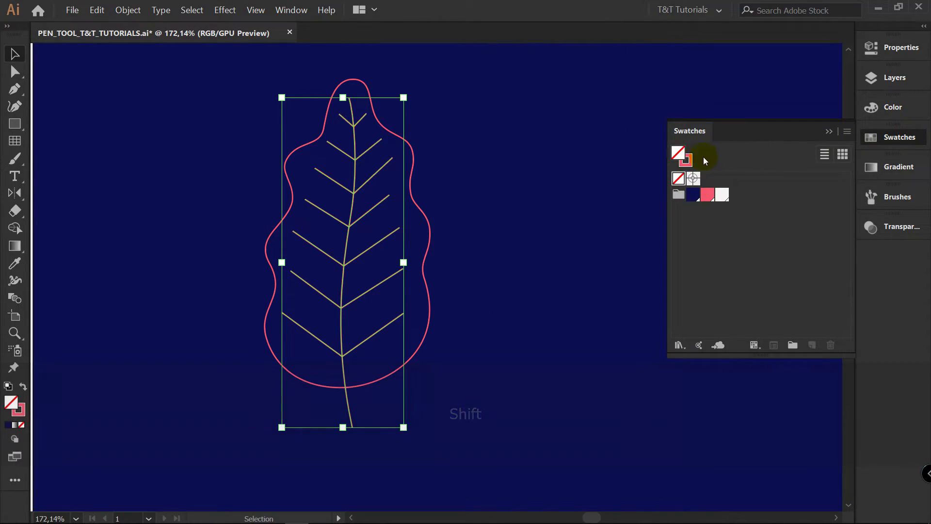
click(692, 159)
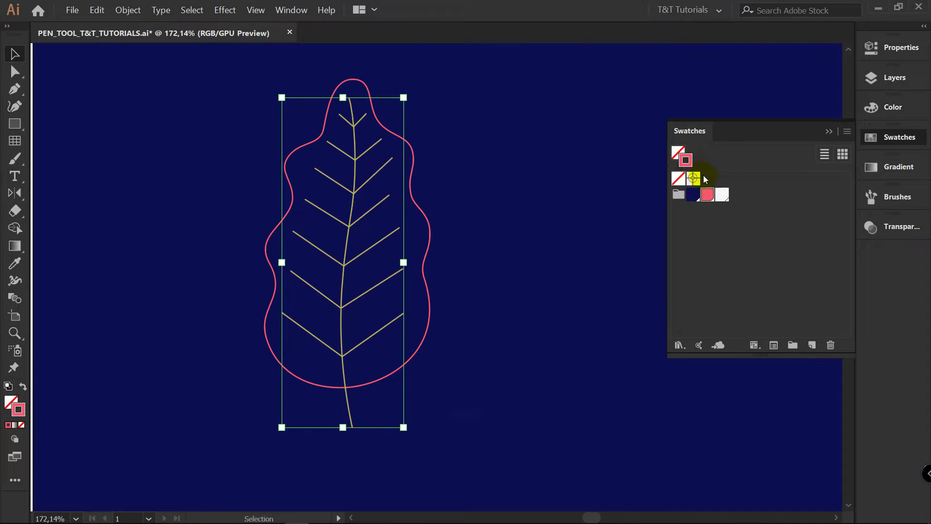
click(725, 194)
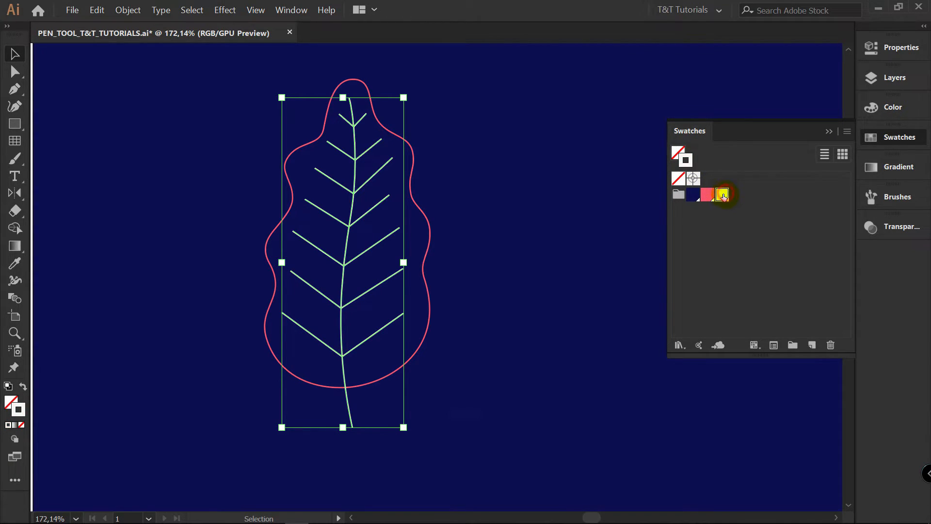
Give the strokes of the midrib and veins round caps
key(z)
drag(361, 131, 614, 131)
mouse_move(441, 152)
mouse_down()
mouse_move(504, 137)
mouse_move(455, 146)
mouse_up()
key(space)
key(z)
drag(258, 317, 362, 281)
key(space)
drag(475, 189, 199, 353)
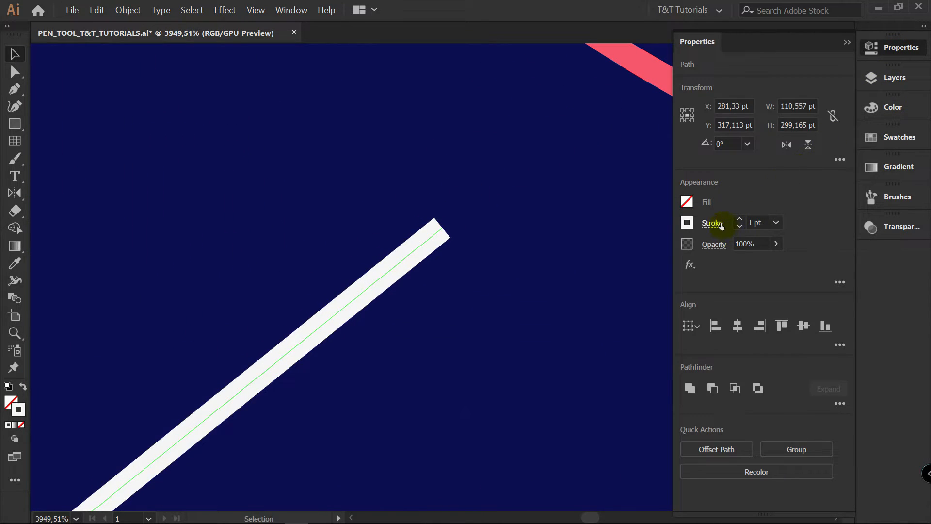
click(720, 224)
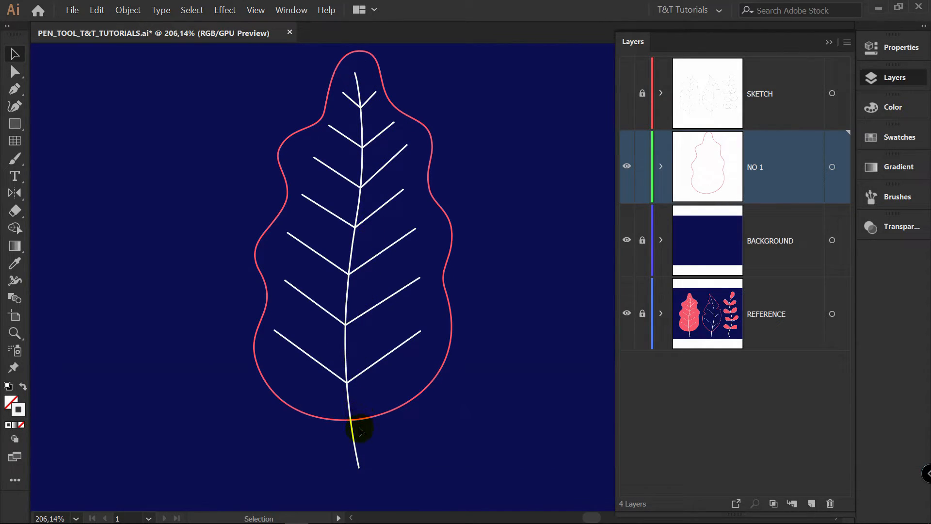
Widen the base of the midrib with the Width tool to about 3.4 pt on each side
click(357, 451)
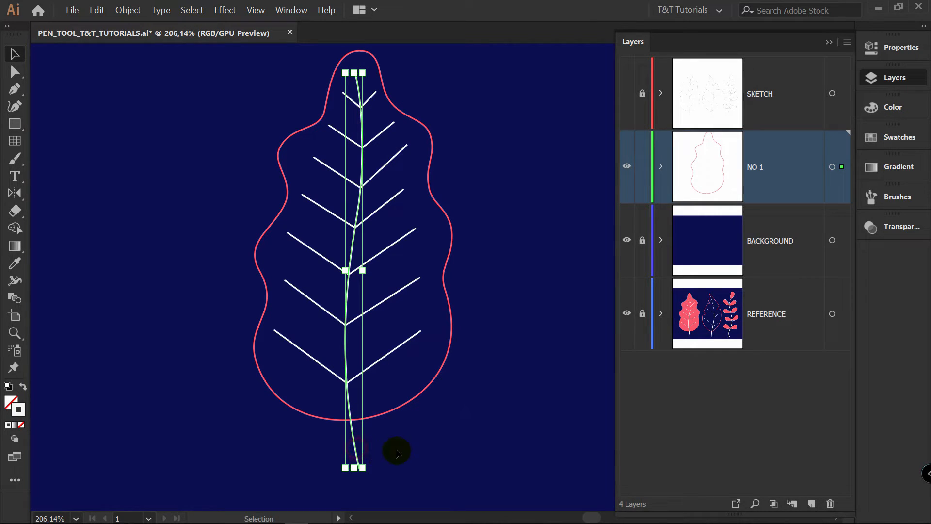
scroll(415, 339, up, 1)
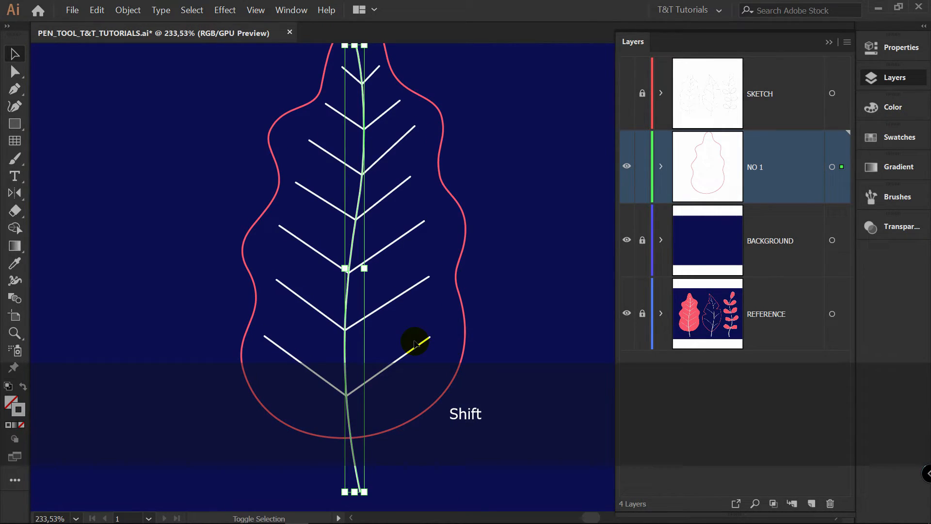
key(shift+w)
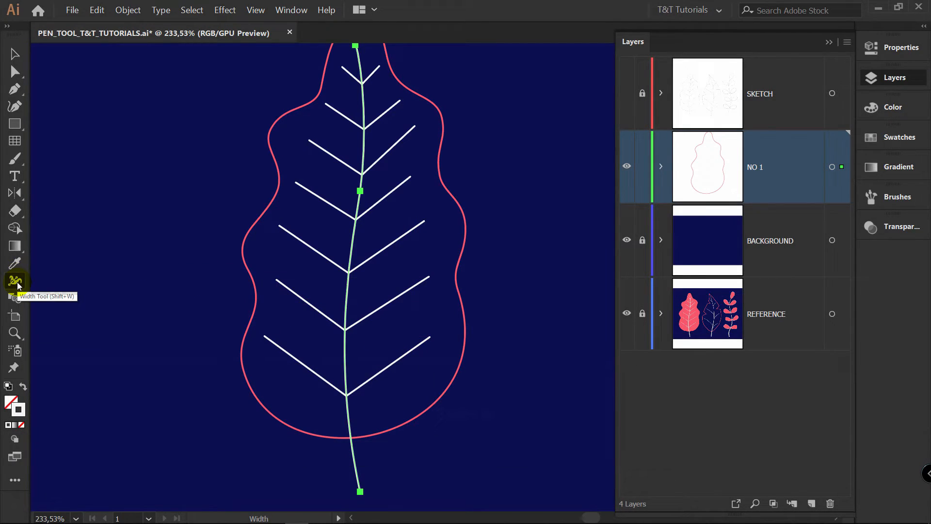
mouse_move(360, 491)
mouse_down()
mouse_move(377, 494)
mouse_move(397, 475)
mouse_move(374, 490)
mouse_up()
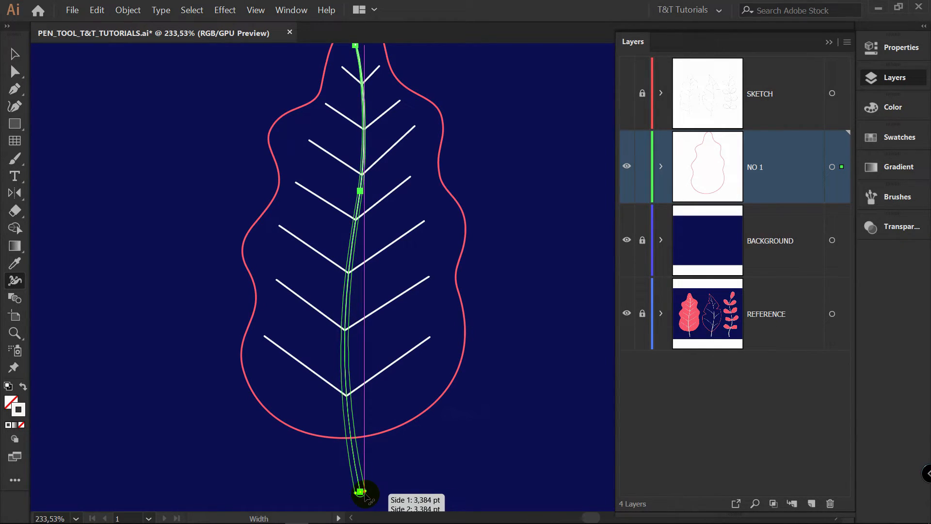
drag(366, 495, 367, 493)
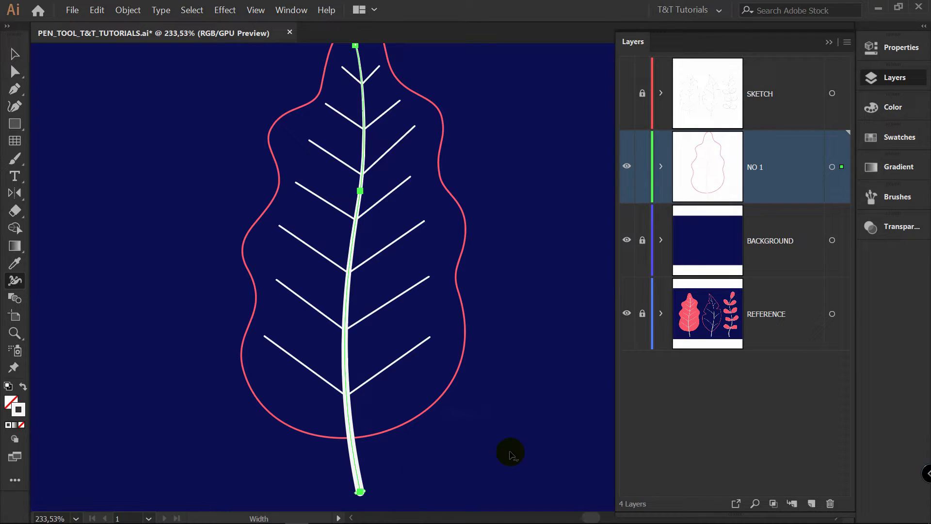
Try widening the middle of the midrib to about 52 pt with the Width tool, and undo the change
drag(348, 290, 386, 291)
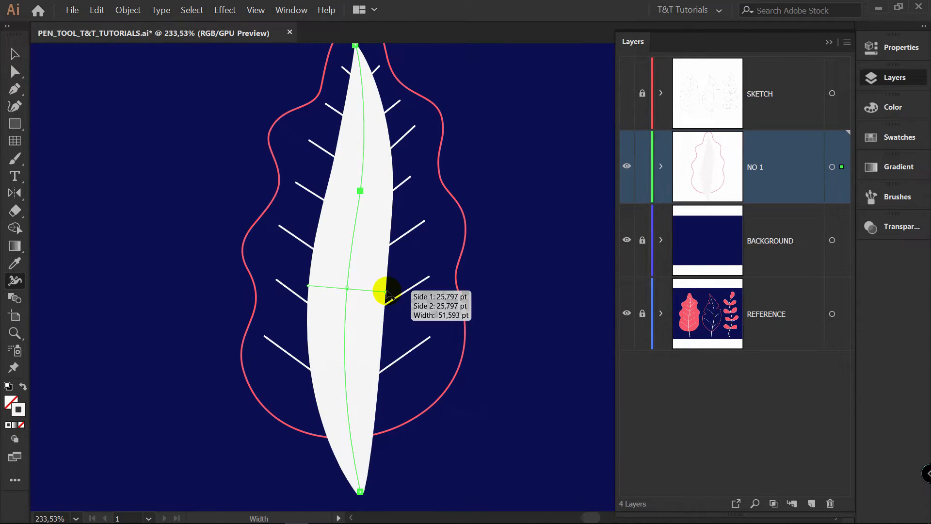
key(ctrl)
key(ctrl+z)
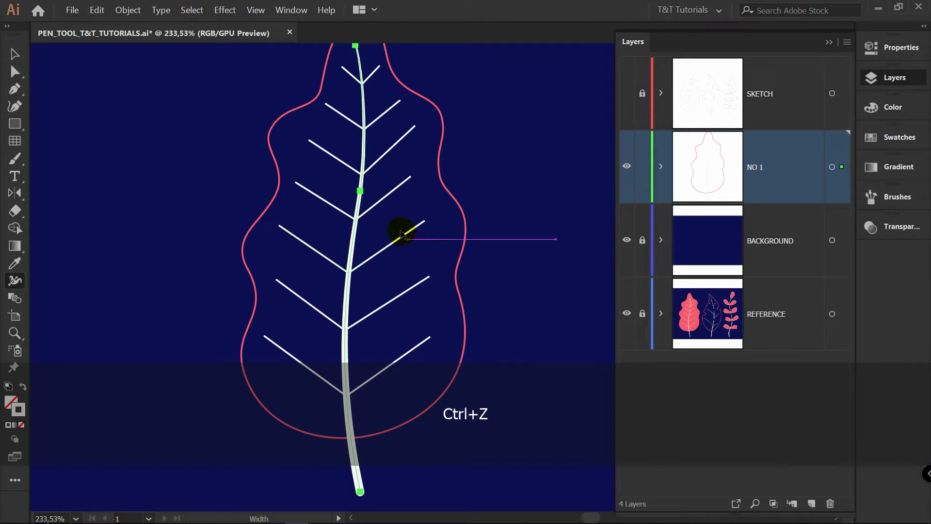
Narrow the upper end of the midrib to a fine tip with the Width tool, and deselect it
key(space)
drag(399, 195, 375, 323)
key(z)
drag(333, 178, 558, 168)
key(shift+w)
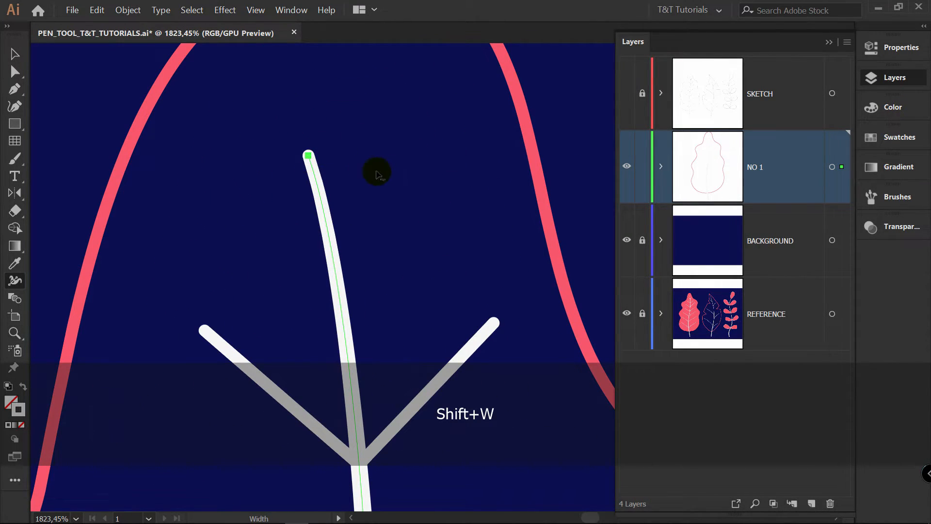
drag(311, 156, 309, 156)
key(v)
click(473, 187)
Taper both outer ends of the topmost vein pair to fine points with the Width tool, and deselect it
key(z)
drag(478, 188, 359, 193)
key(v)
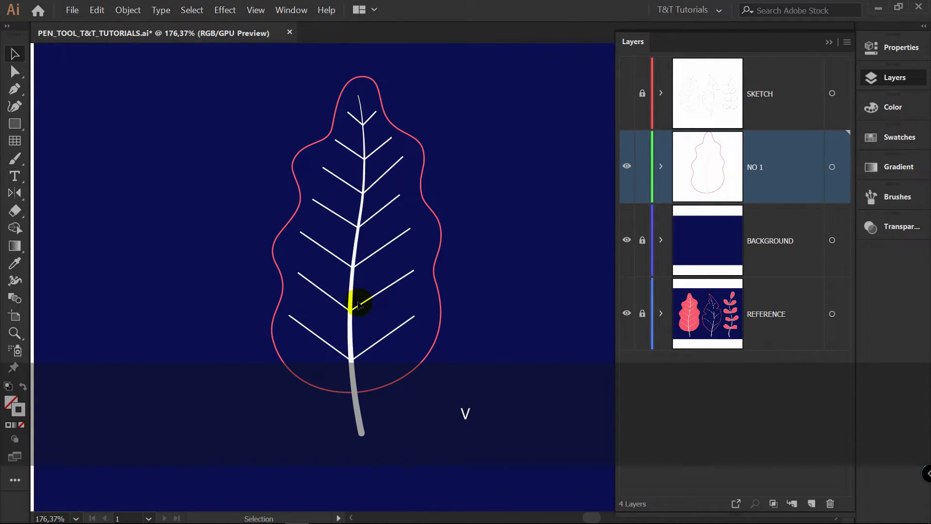
key(z)
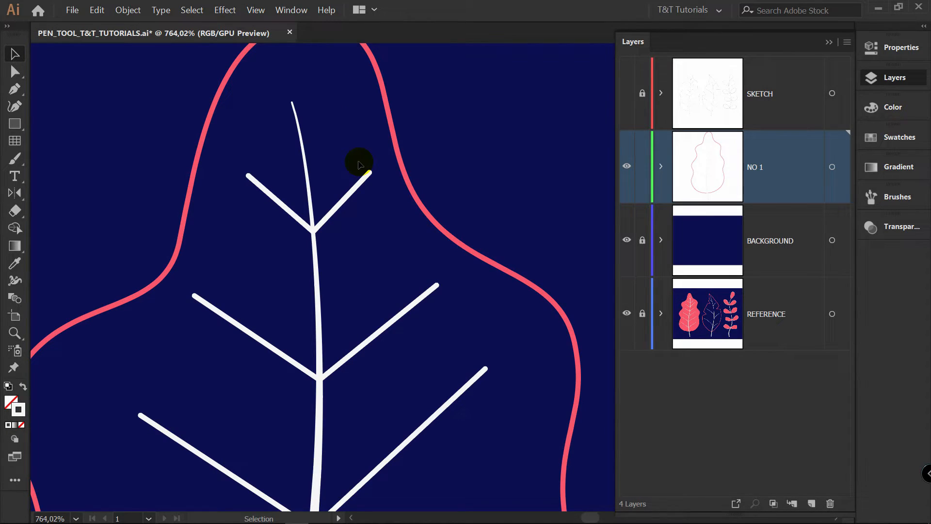
click(355, 189)
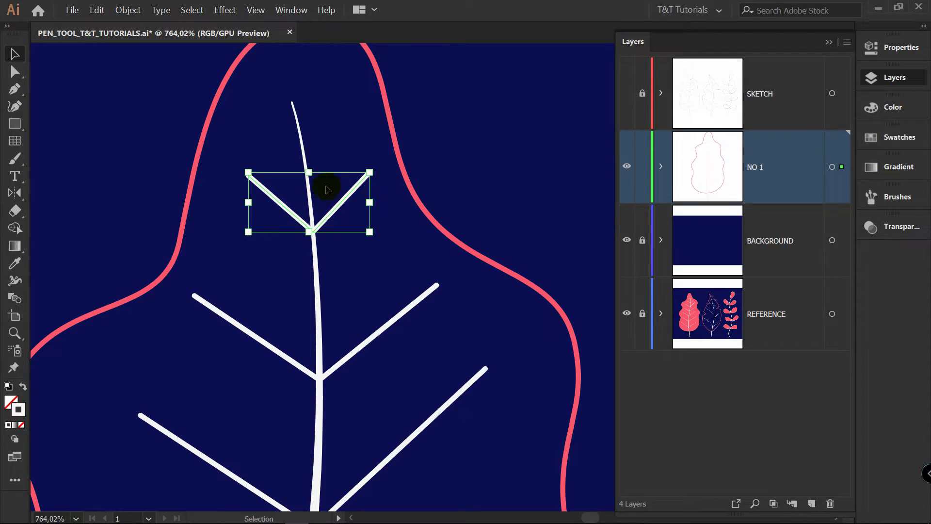
key(z)
drag(322, 176, 460, 161)
key(shift+w)
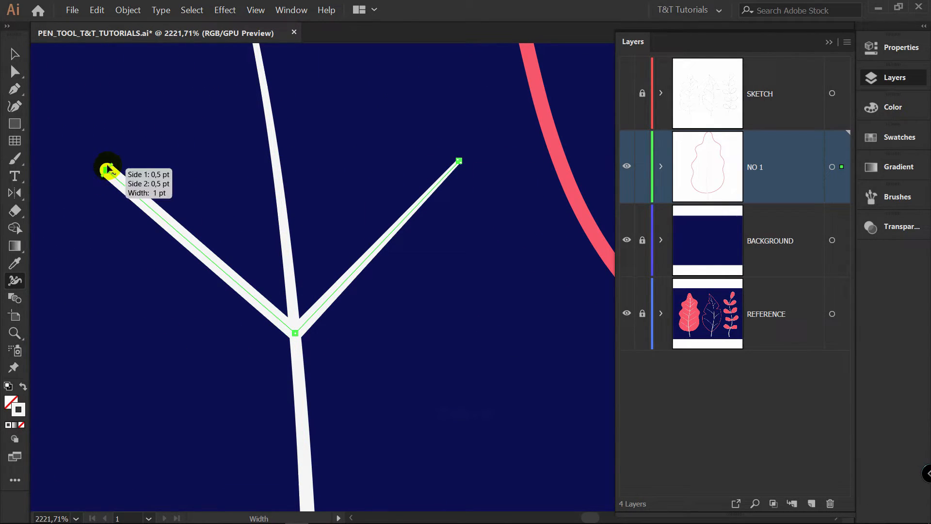
drag(107, 170, 108, 170)
key(ctrl+shift+a)
Expand the NO 1 layer to list its paths and target the path of the topmost vein pair
key(z)
drag(388, 204, 321, 259)
key(space)
drag(414, 274, 353, 141)
key(v)
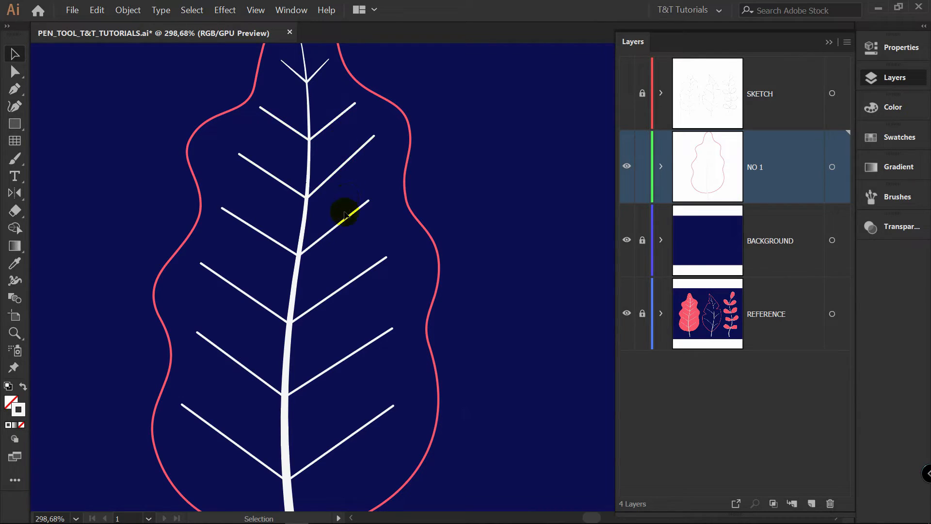
click(680, 160)
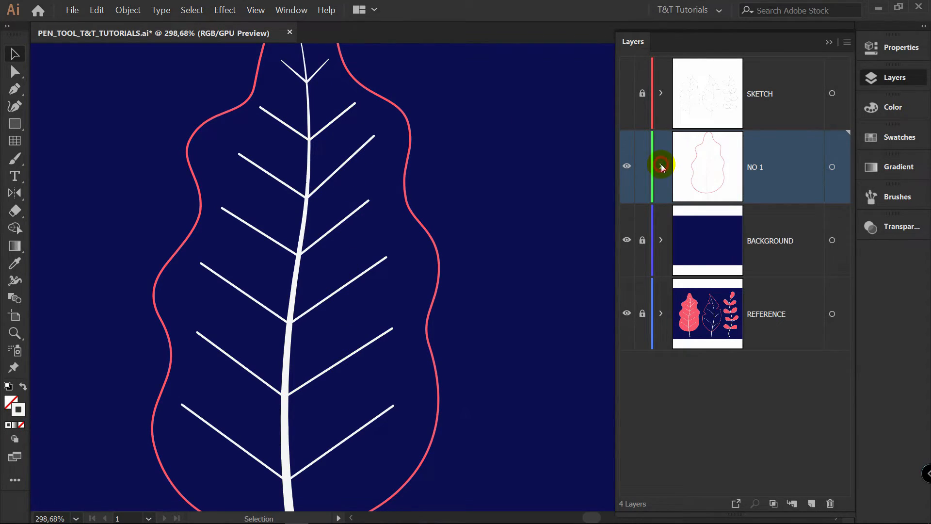
click(662, 166)
drag(847, 194, 852, 229)
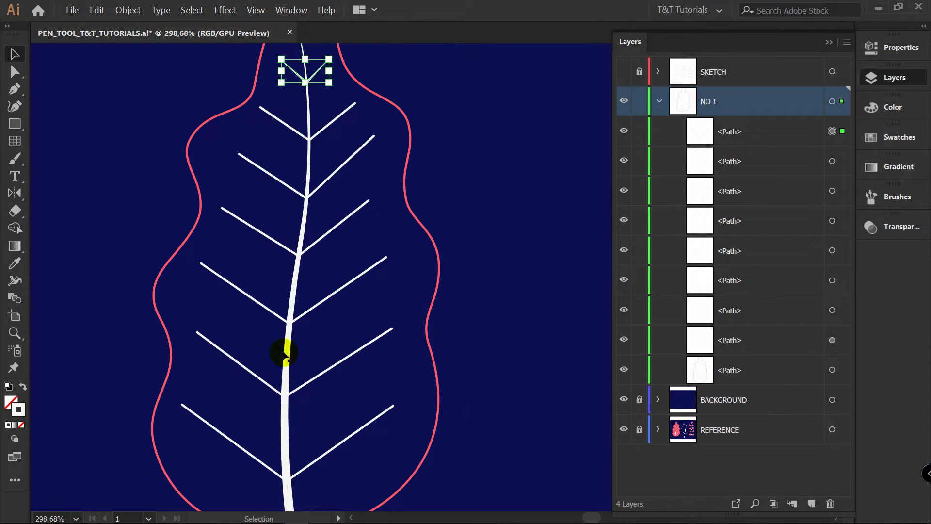
click(285, 353)
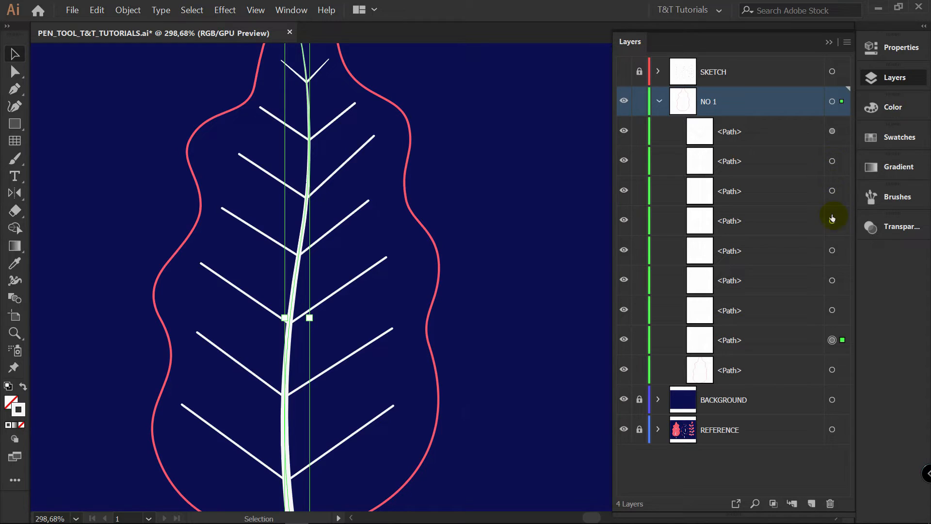
click(832, 131)
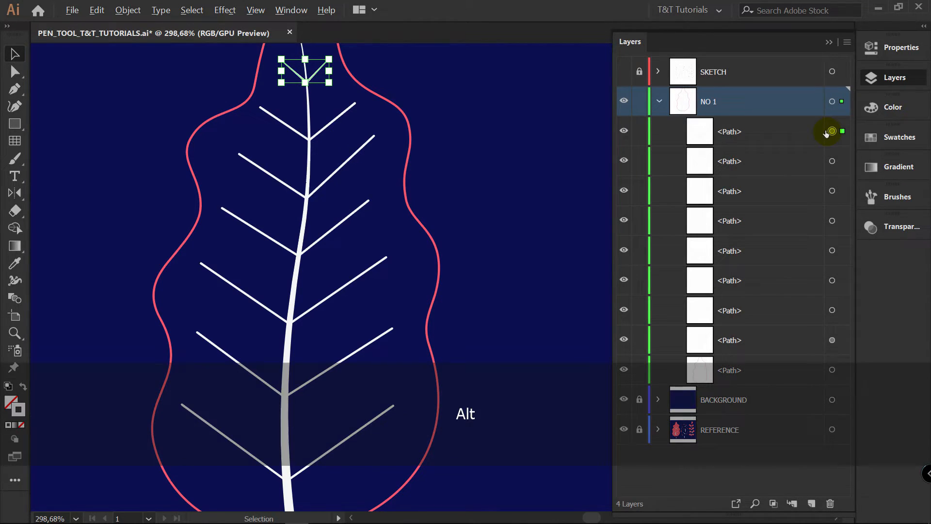
Copy the tapered stroke appearance of the topmost vein pair onto the second and third vein pairs
drag(831, 131, 831, 137)
drag(831, 162, 831, 162)
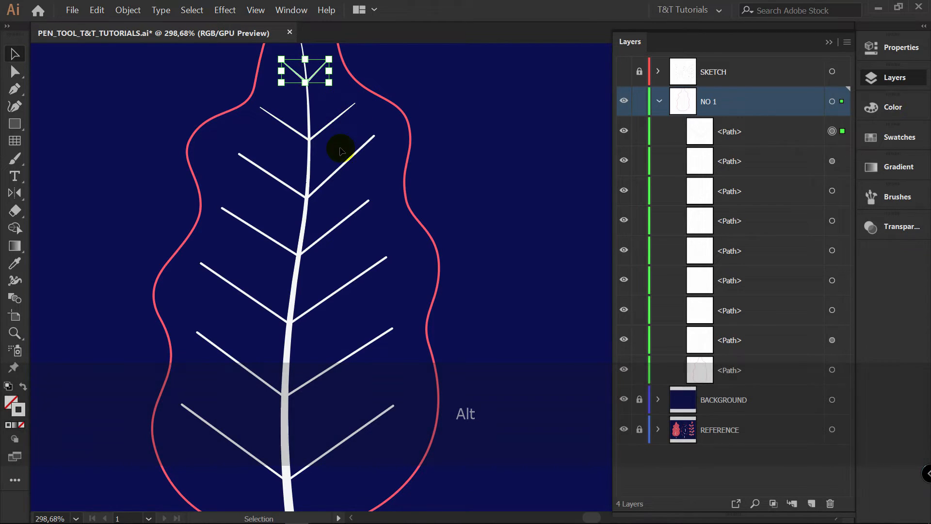
key(z)
drag(343, 103, 474, 108)
key(v)
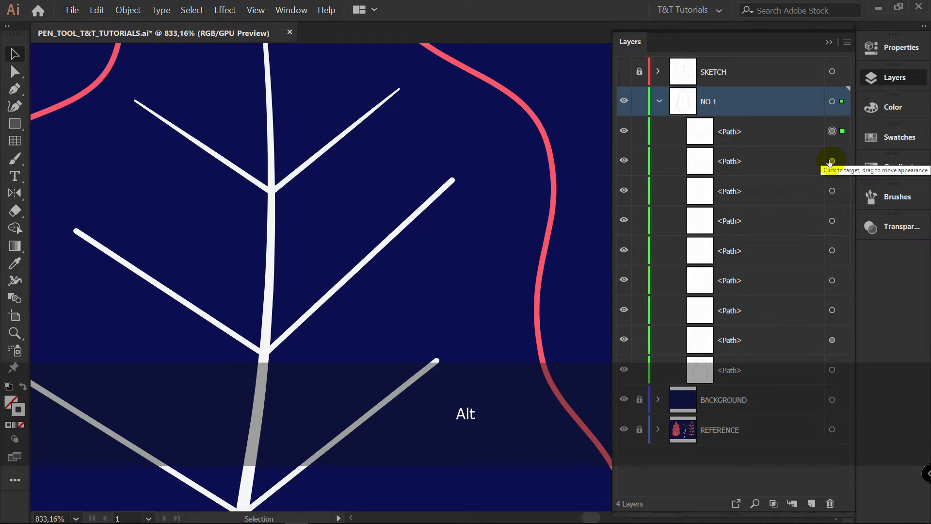
drag(831, 161, 832, 163)
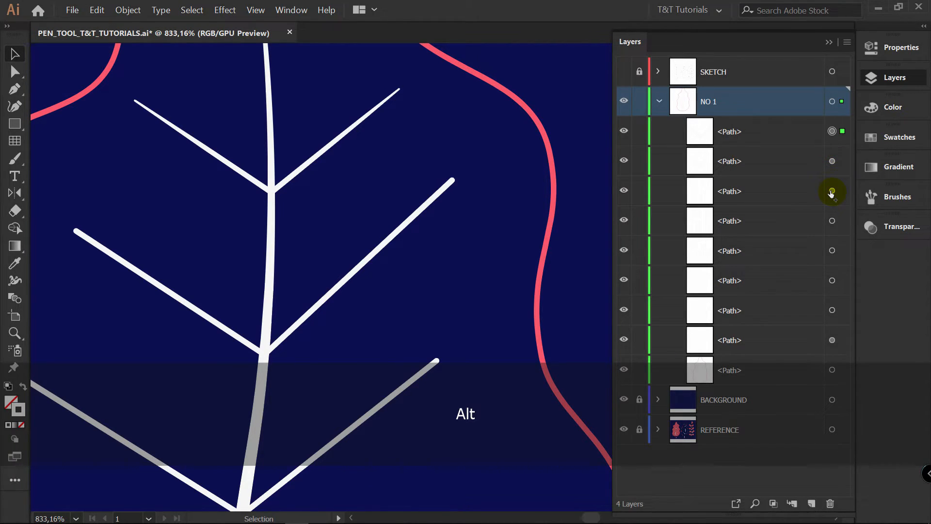
drag(832, 193, 832, 191)
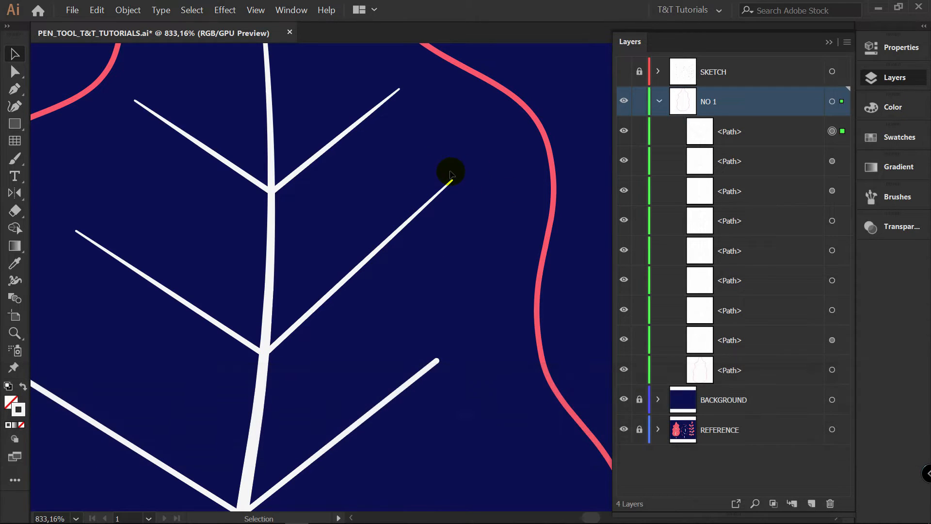
Copy the tapered stroke appearance onto the four remaining lower vein pairs, and deselect everything
key(alt)
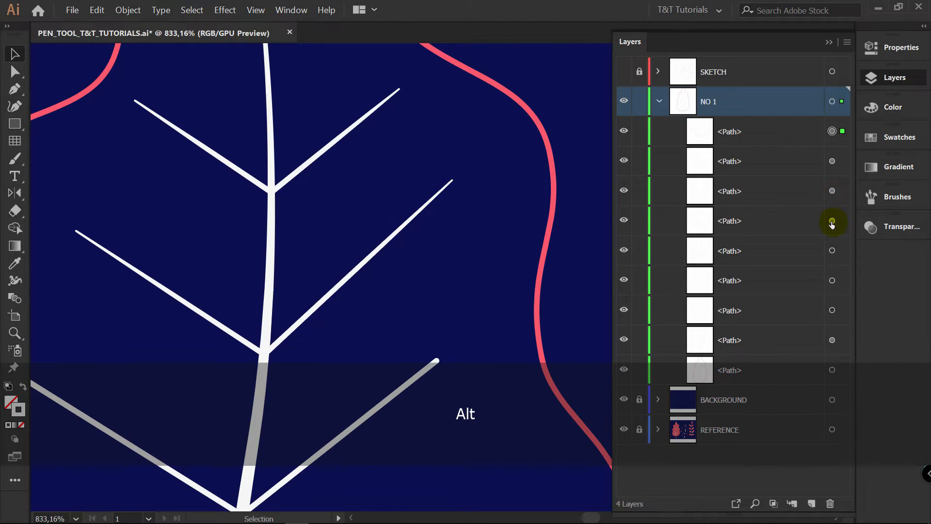
drag(832, 224, 830, 241)
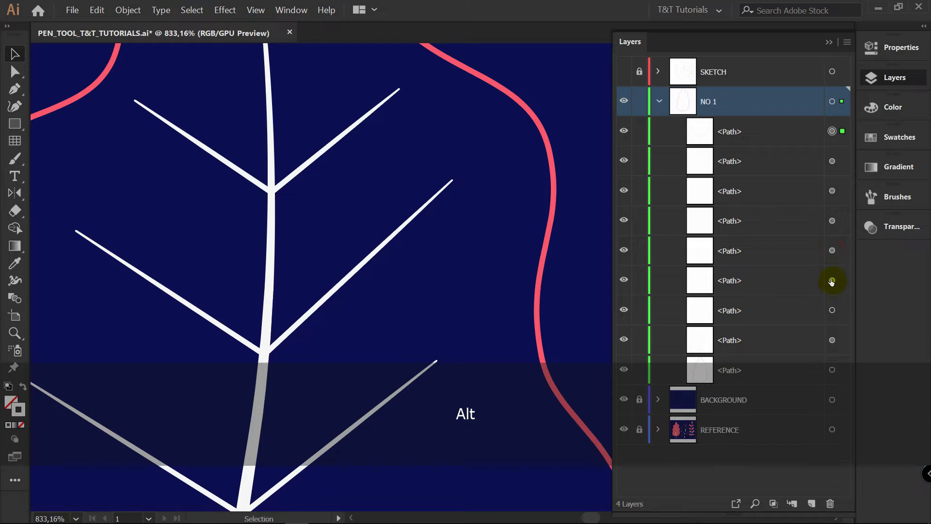
key(z)
drag(461, 312, 350, 317)
key(space)
drag(407, 334, 360, 219)
key(space)
key(v)
click(485, 160)
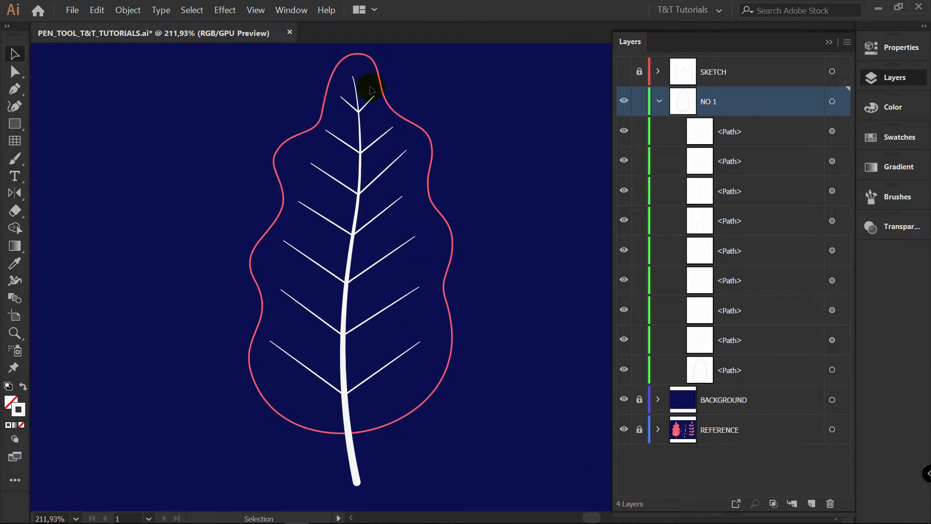
Swap the fill and stroke of the leaf's outer outline so the shape is filled with pink
click(435, 204)
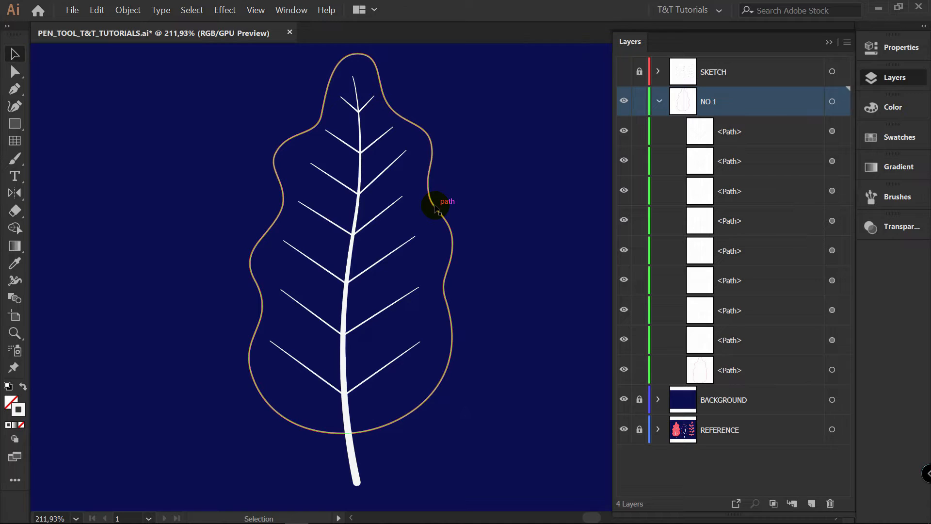
click(21, 386)
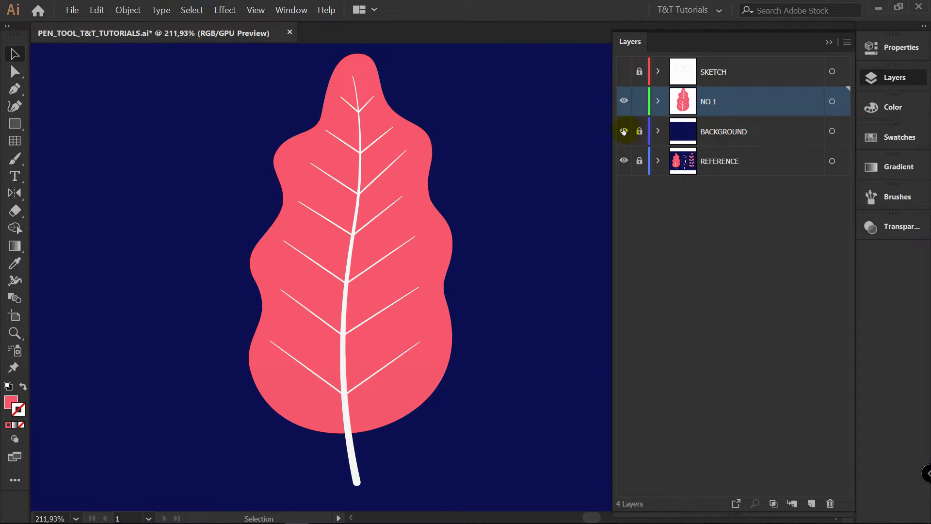
Hide the BACKGROUND and NO 1 layers and show the SKETCH layer for tracing the second leaf
click(624, 131)
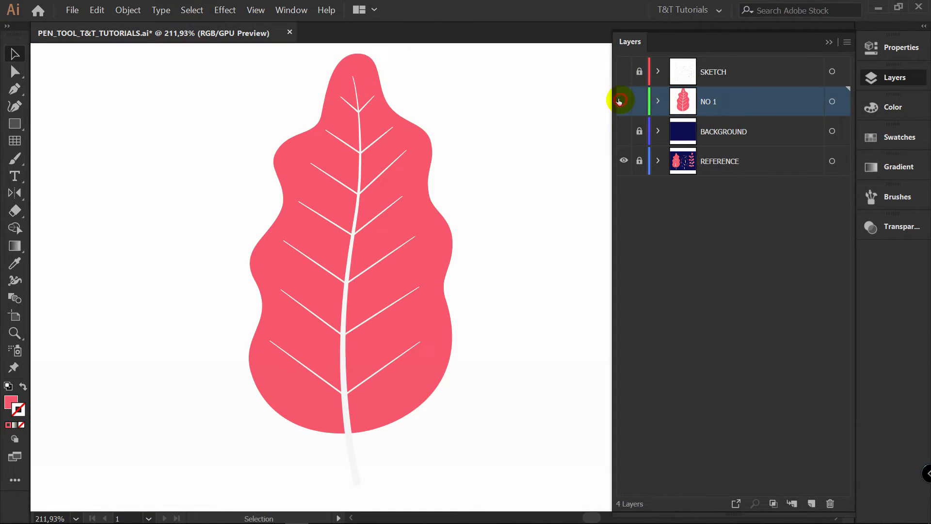
click(620, 101)
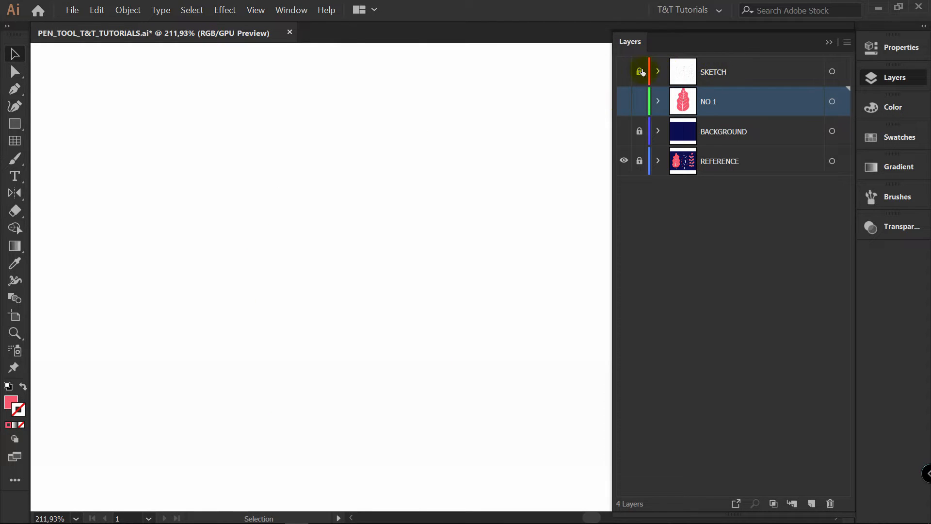
click(625, 71)
key(space)
mouse_move(517, 112)
mouse_down()
mouse_move(253, 98)
mouse_move(275, 112)
mouse_up()
Create a layer named NO 2 above NO 1, and swap the colors to a pink stroke without fill
click(805, 499)
click(722, 103)
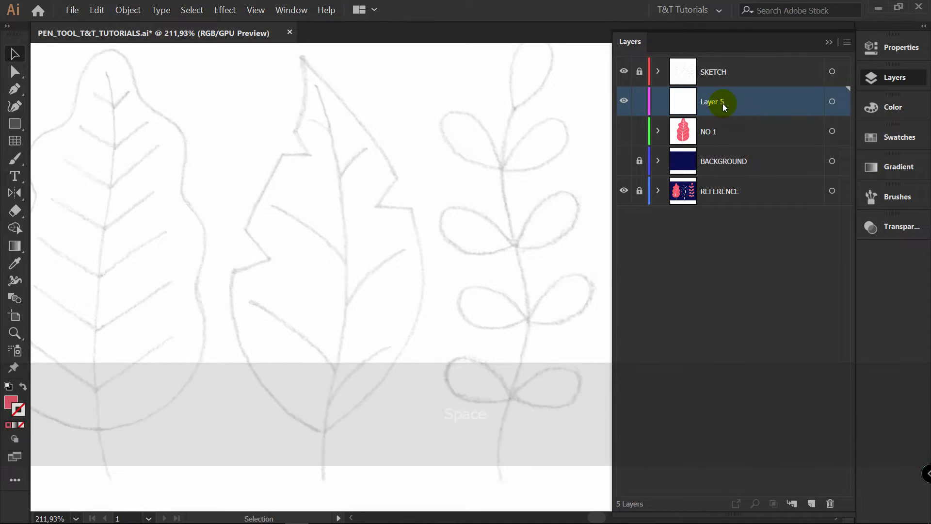
double_click(720, 102)
text(NO 2)
key(Return)
click(22, 386)
key(p)
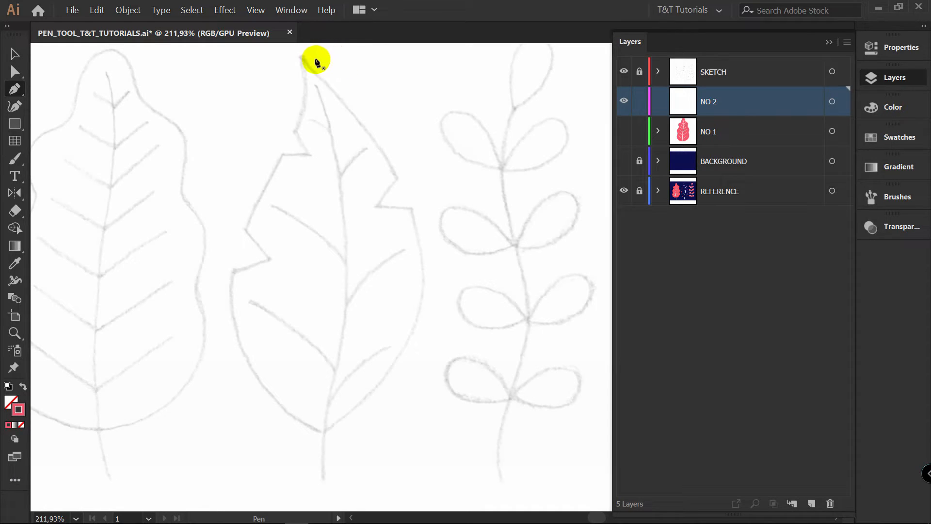
click(301, 55)
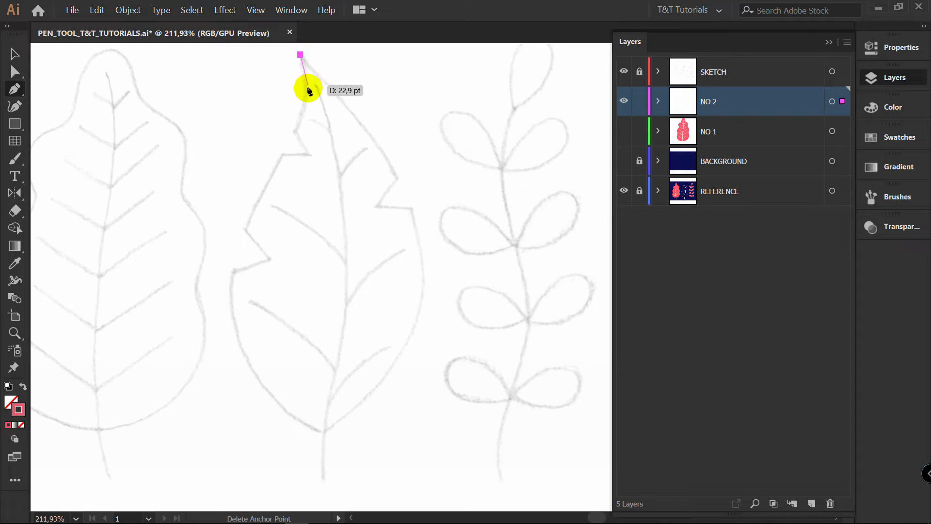
drag(294, 130, 274, 167)
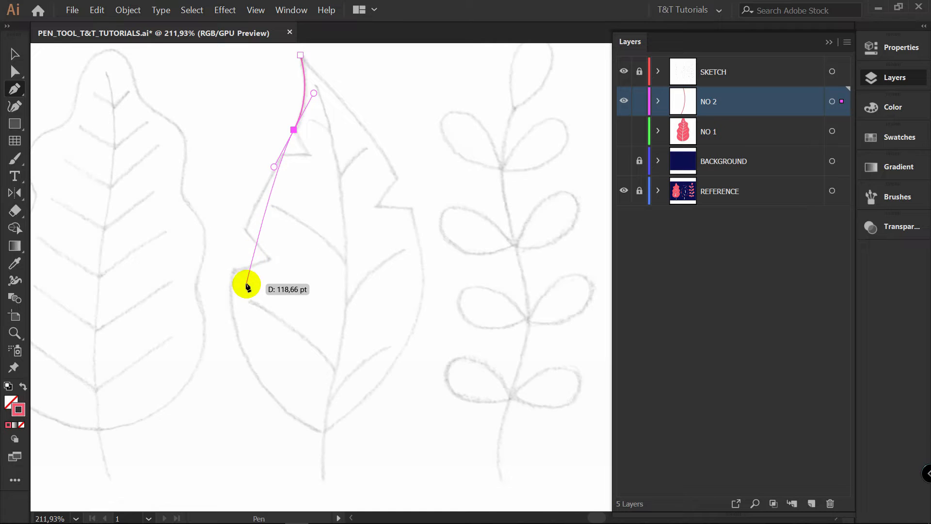
drag(231, 299, 235, 358)
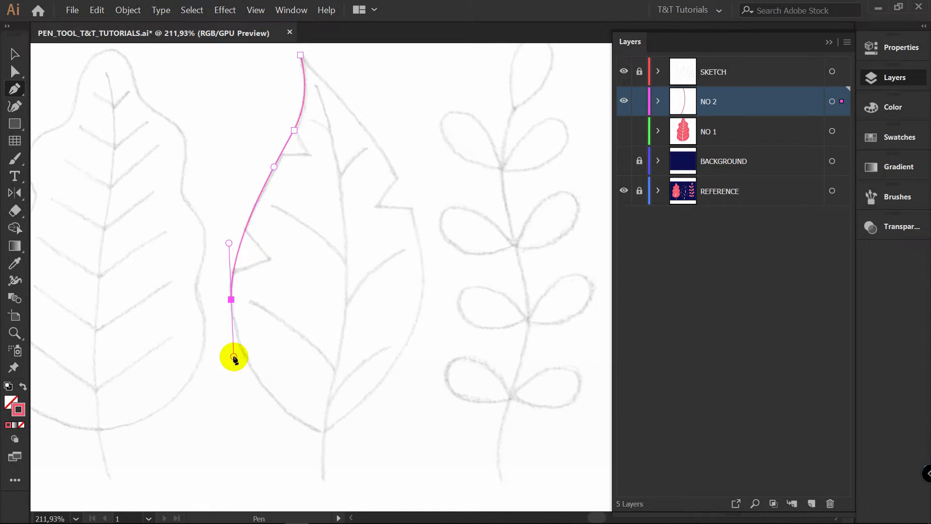
key(BackSpace)
key(BackSpace)
key(BackSpace)
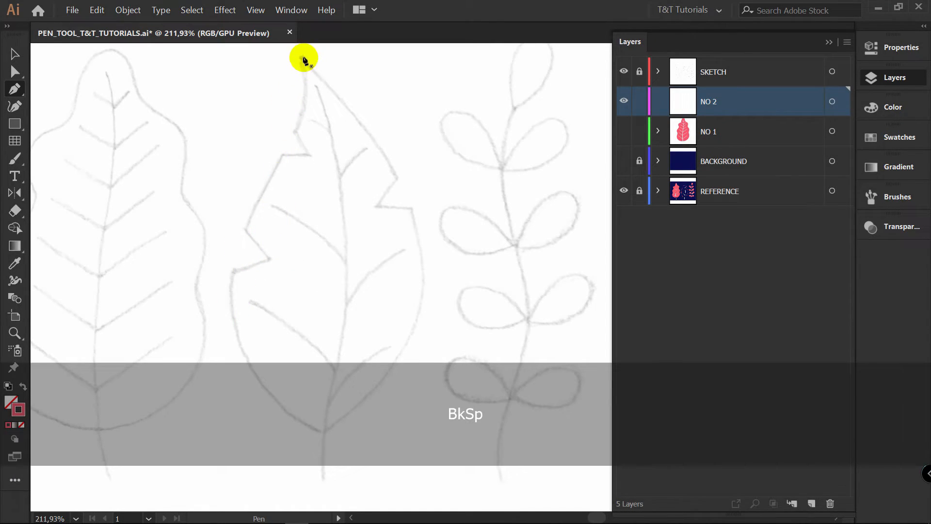
Trace the left side of the second leaf from tip to base with the Pen tool, breaking the base handle toward the right edge
drag(301, 58, 307, 76)
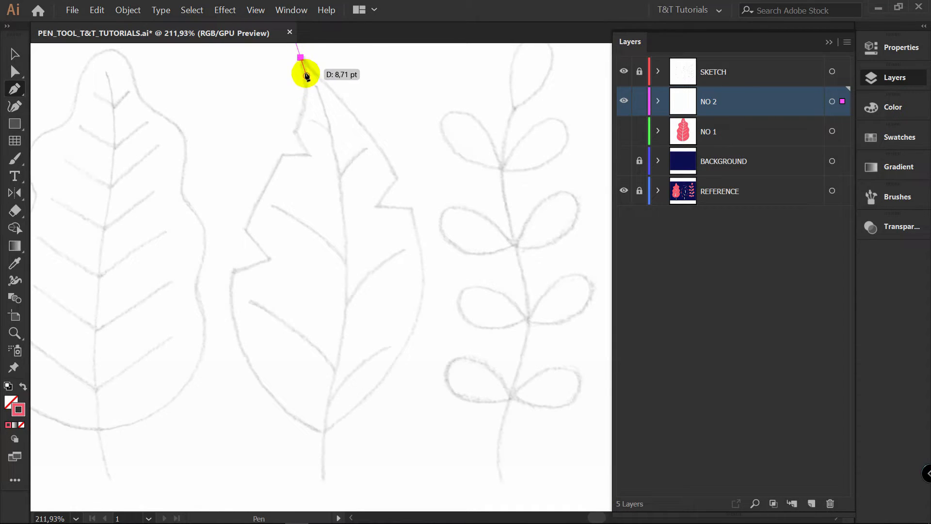
drag(277, 165, 247, 217)
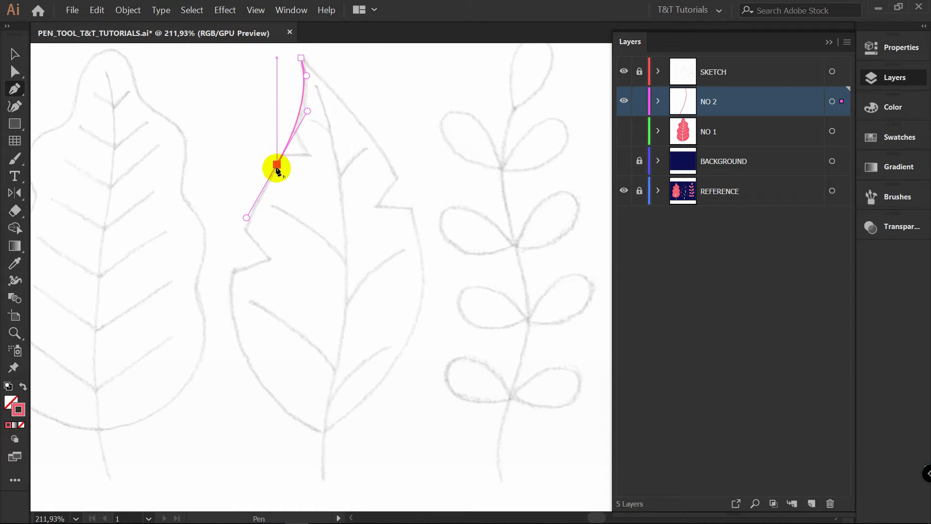
drag(324, 431, 173, 372)
key(shift)
key(alt)
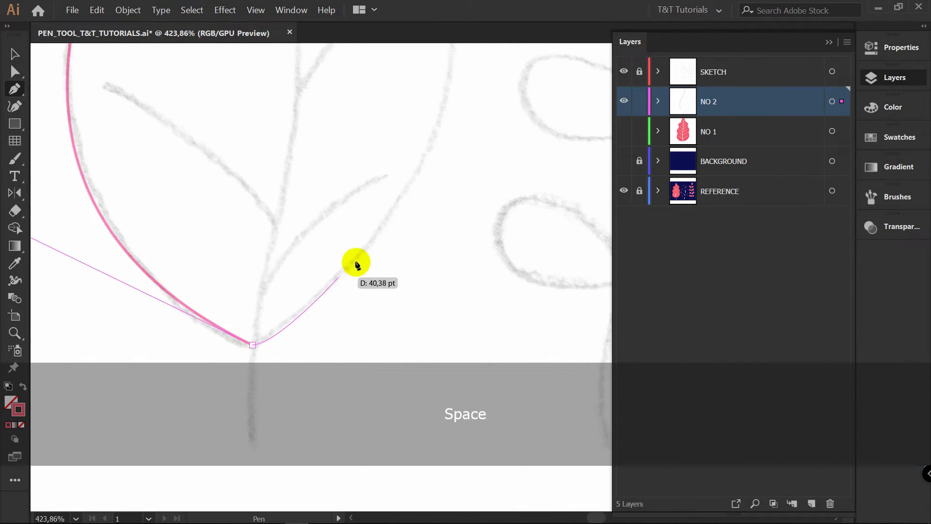
mouse_move(356, 265)
mouse_down()
mouse_move(249, 342)
mouse_move(332, 281)
mouse_move(358, 245)
mouse_move(380, 237)
mouse_move(264, 345)
mouse_move(351, 287)
mouse_move(390, 208)
mouse_move(374, 247)
mouse_move(378, 233)
mouse_move(252, 339)
mouse_move(320, 304)
mouse_move(296, 327)
mouse_move(347, 267)
mouse_up()
key(alt)
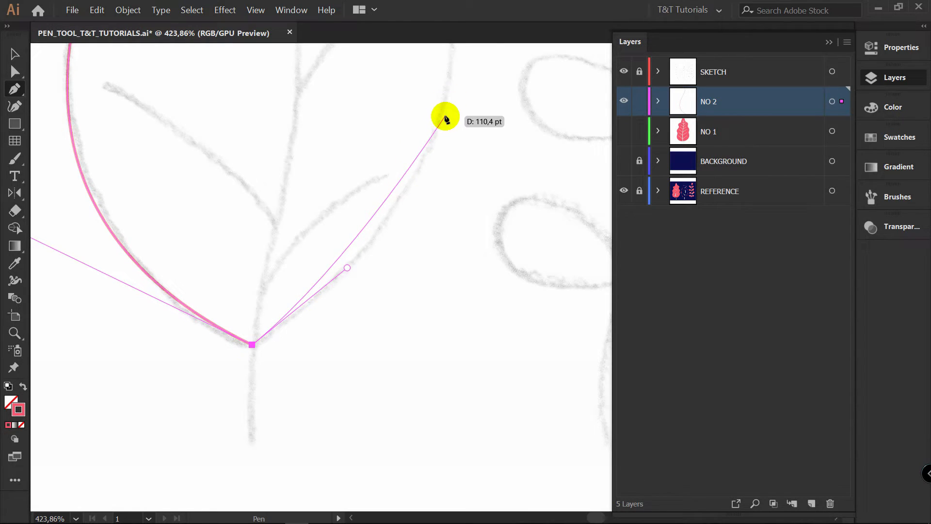
key(z)
drag(447, 107, 382, 122)
key(space)
drag(425, 110, 380, 258)
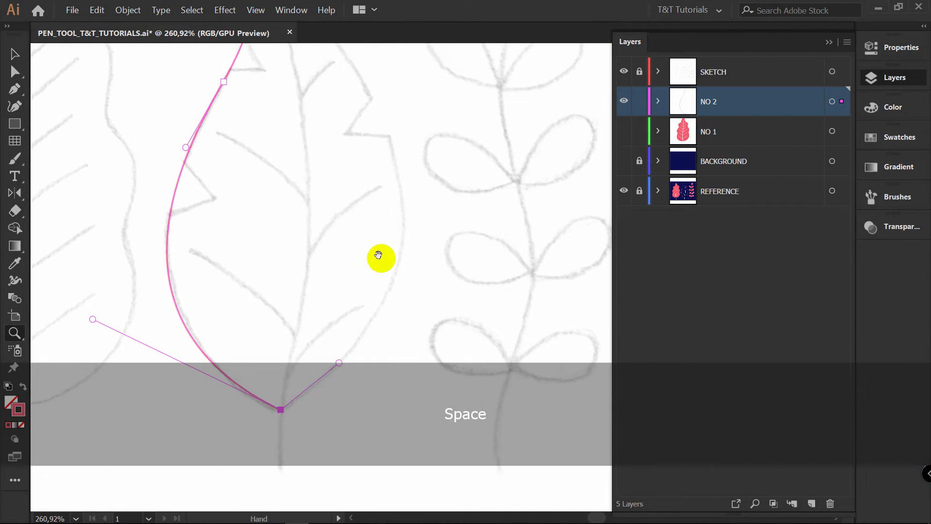
key(p)
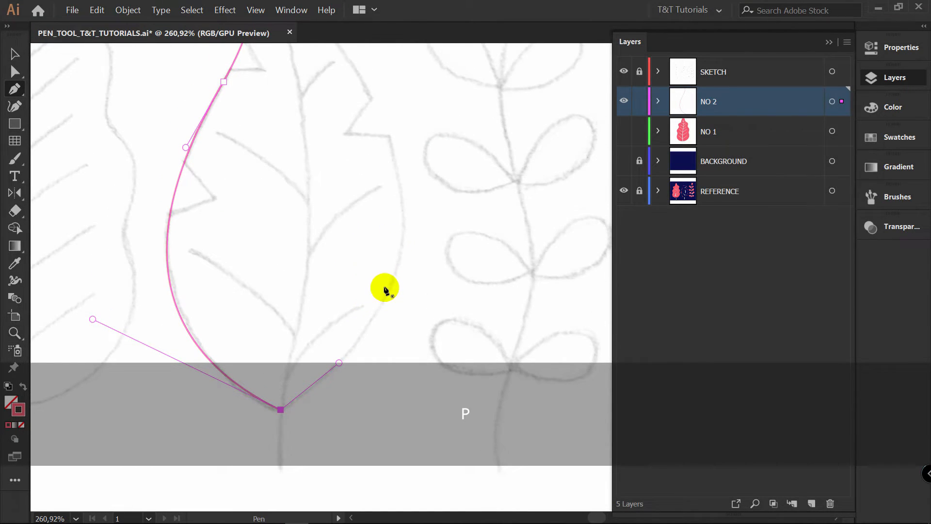
drag(389, 290, 403, 256)
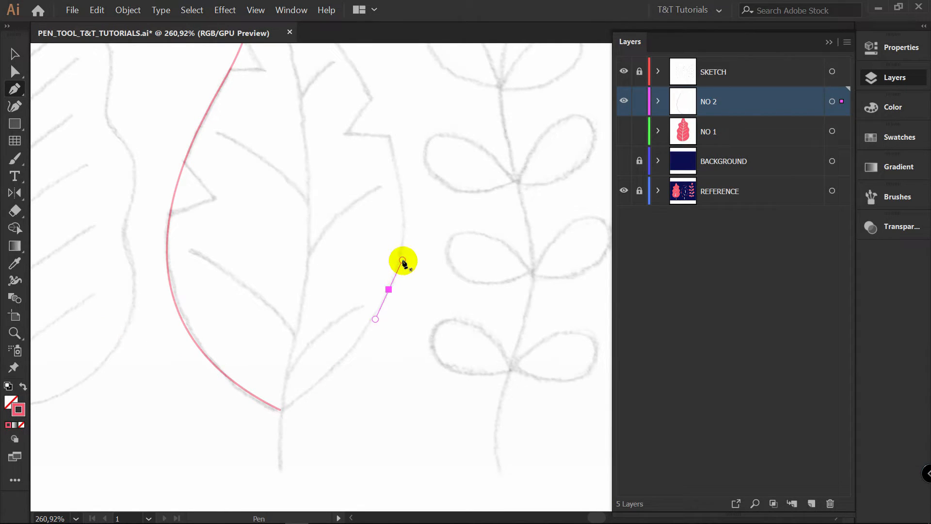
key(BackSpace)
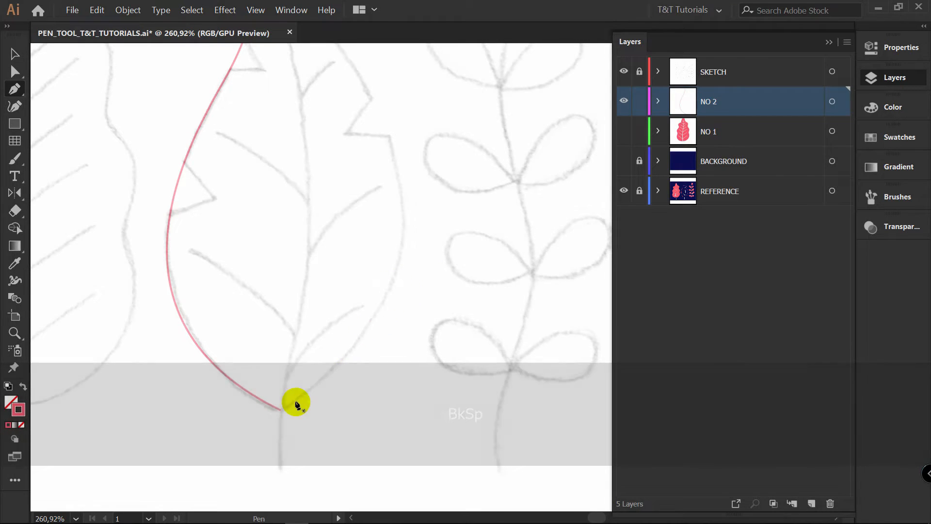
Continue the outline from the base anchor up the right side of the second leaf, and close it at the tip
key(alt)
drag(281, 410, 299, 390)
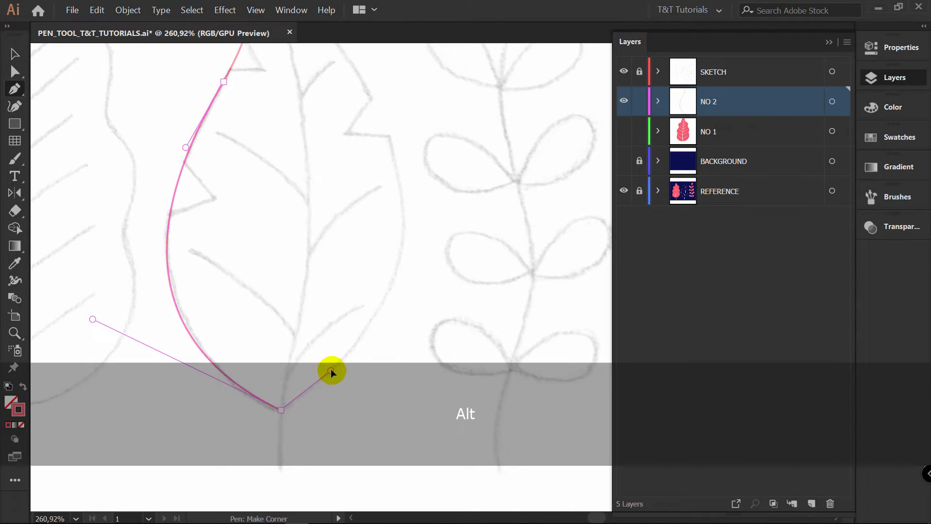
drag(331, 373, 332, 371)
mouse_move(403, 241)
mouse_down()
mouse_move(416, 162)
mouse_move(411, 169)
mouse_up()
key(space)
drag(389, 127, 398, 262)
drag(305, 109, 347, 142)
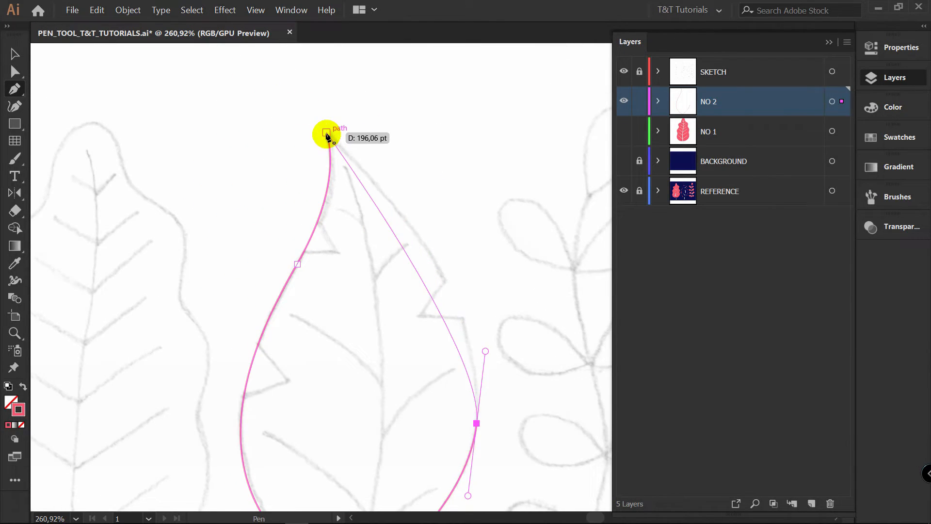
drag(328, 133, 328, 134)
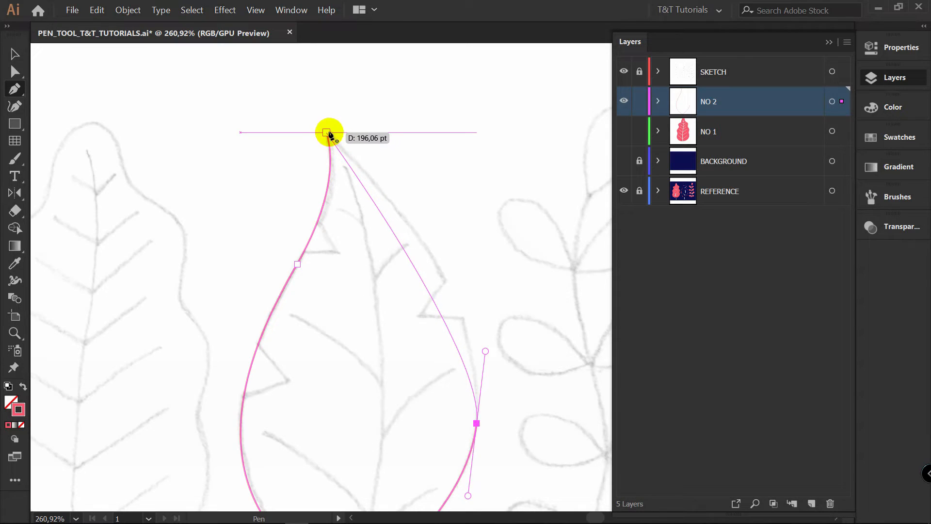
drag(327, 134, 304, 127)
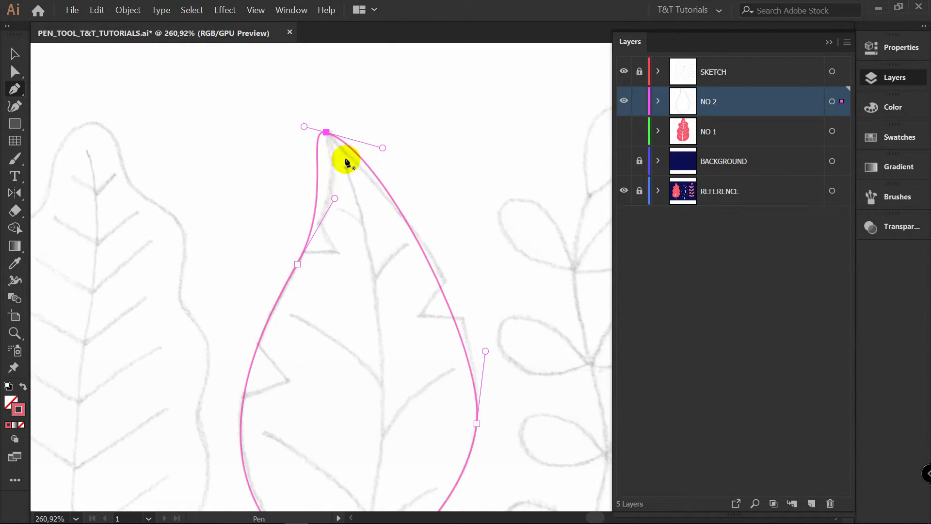
Convert the anchor at the second leaf's tip into a sharp corner point
ctrl+click(350, 139)
key(alt)
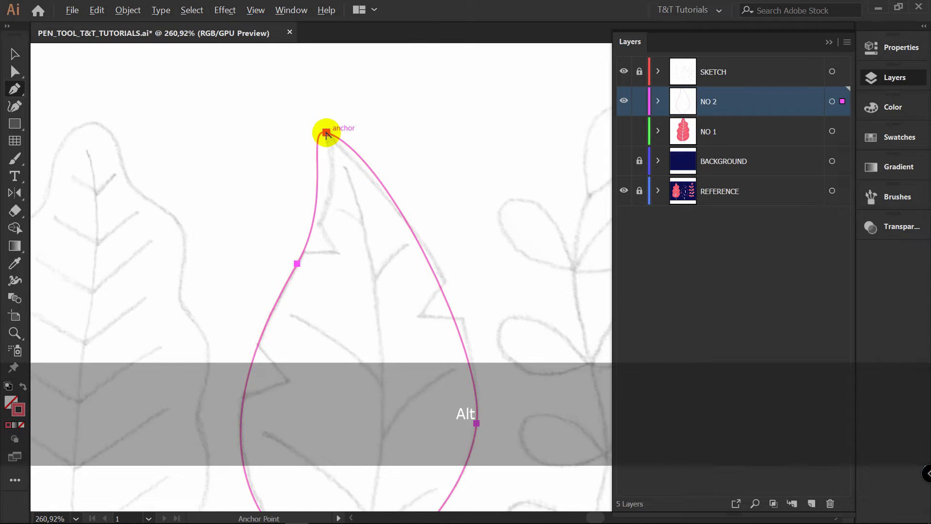
click(326, 132)
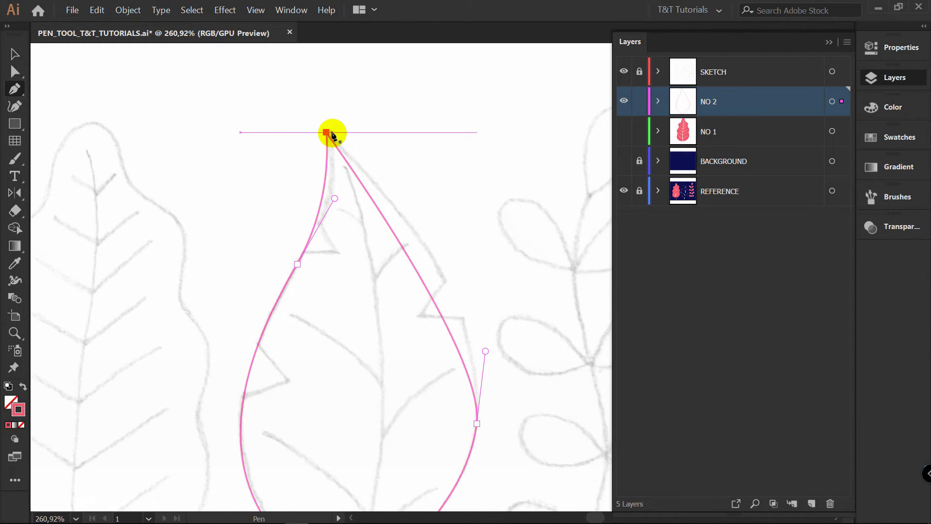
drag(326, 132, 307, 150)
key(a)
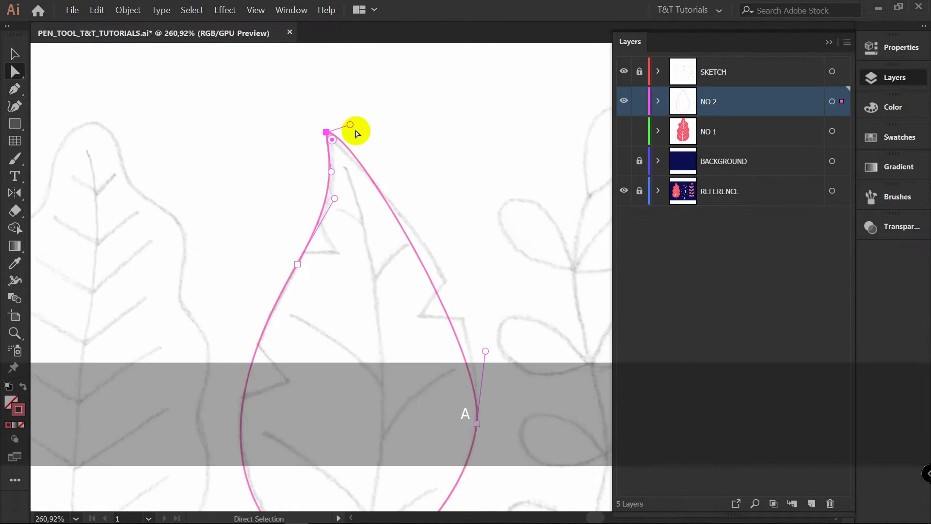
drag(350, 125, 336, 172)
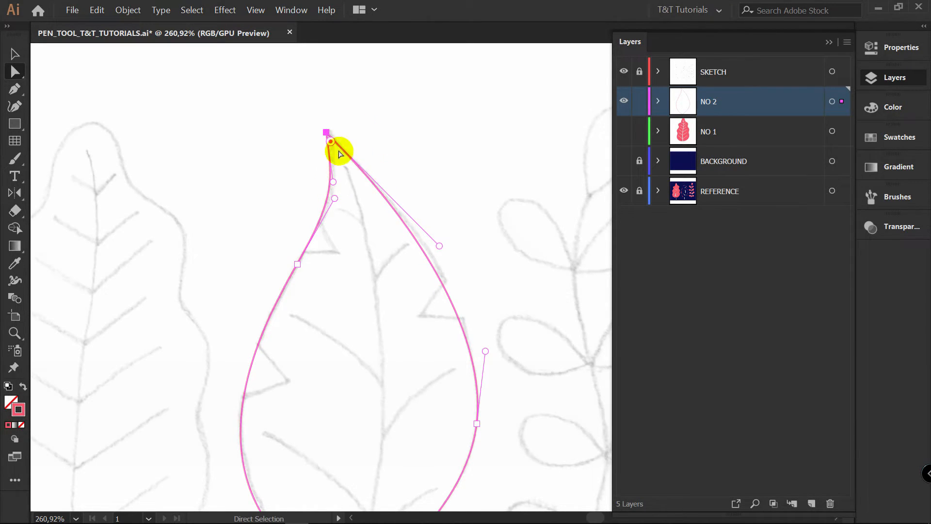
drag(326, 133, 329, 129)
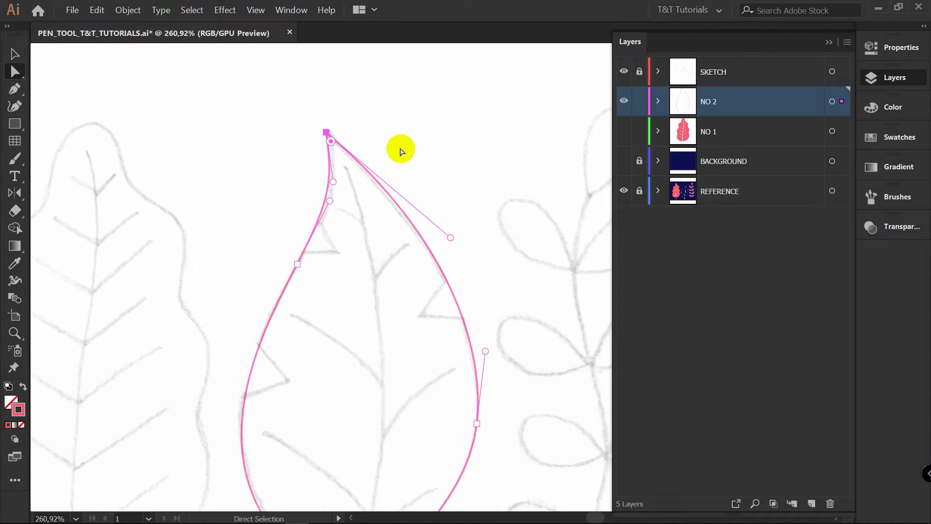
key(ctrl+z)
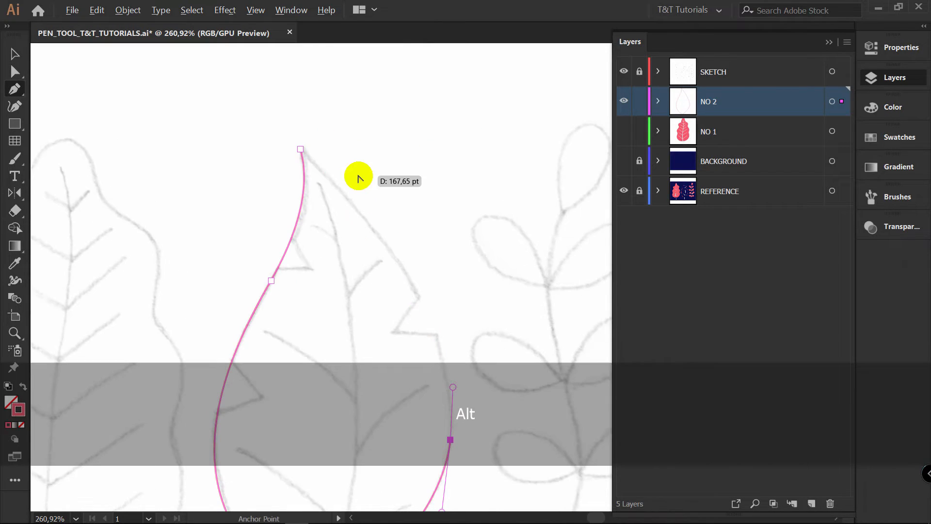
Pull new handles from the second leaf's tip anchor and extend the right one so the curve follows the sketched upper right edge
drag(359, 178, 323, 166)
mouse_move(274, 129)
mouse_down()
mouse_move(208, 92)
mouse_move(216, 86)
mouse_up()
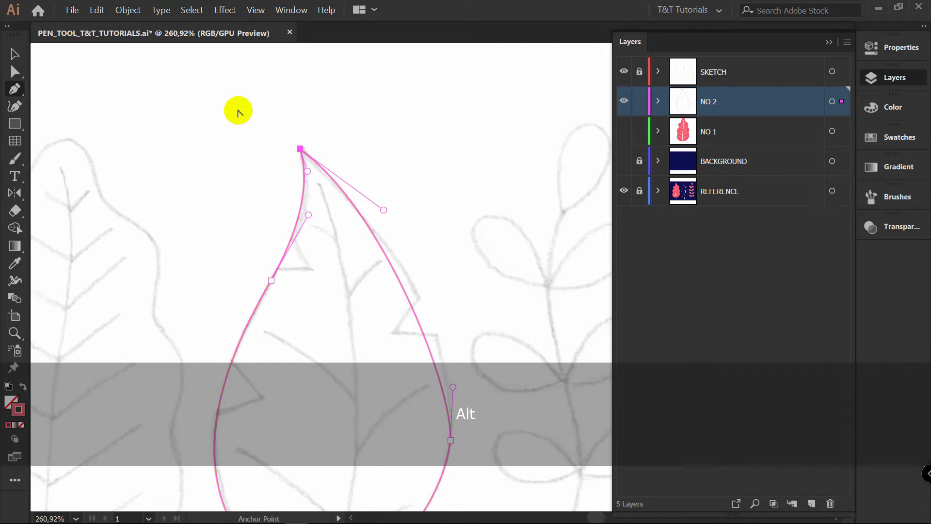
key(a)
drag(389, 212, 443, 273)
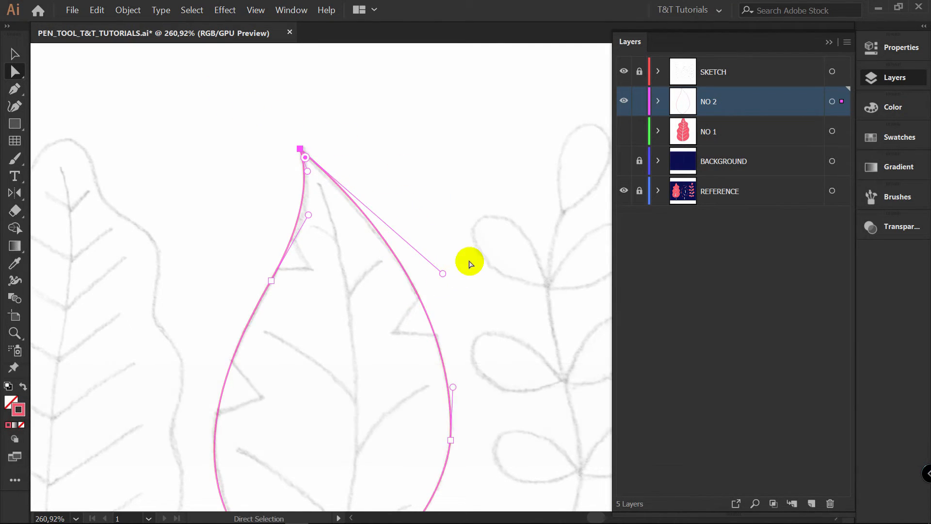
Refine the handle of the anchor at the widest point of the second leaf's right edge and convert that anchor to smooth
key(space)
drag(500, 389, 461, 200)
click(453, 278)
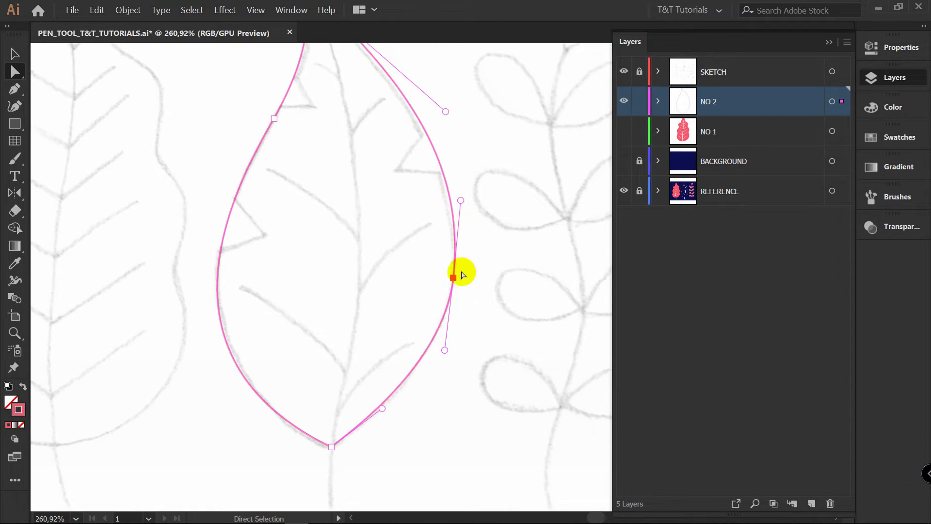
mouse_move(460, 200)
mouse_down()
mouse_move(451, 202)
mouse_move(458, 196)
mouse_up()
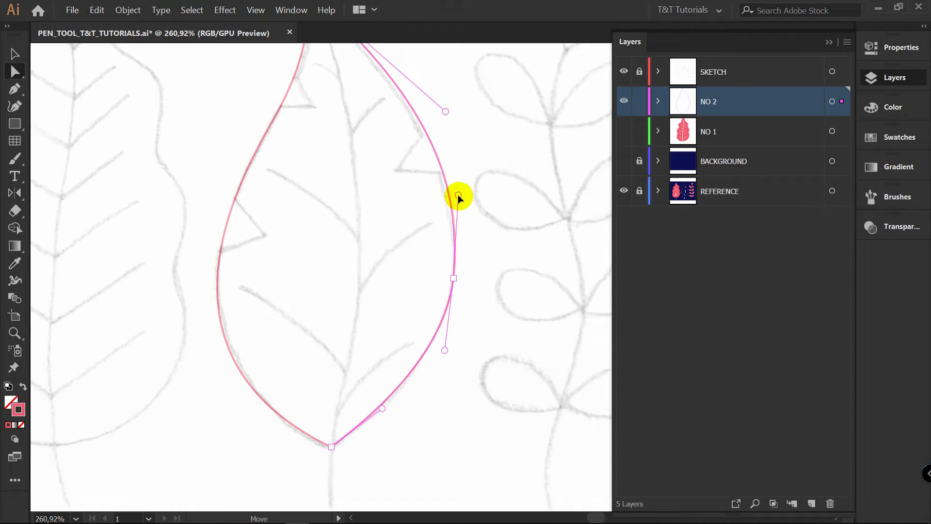
click(453, 278)
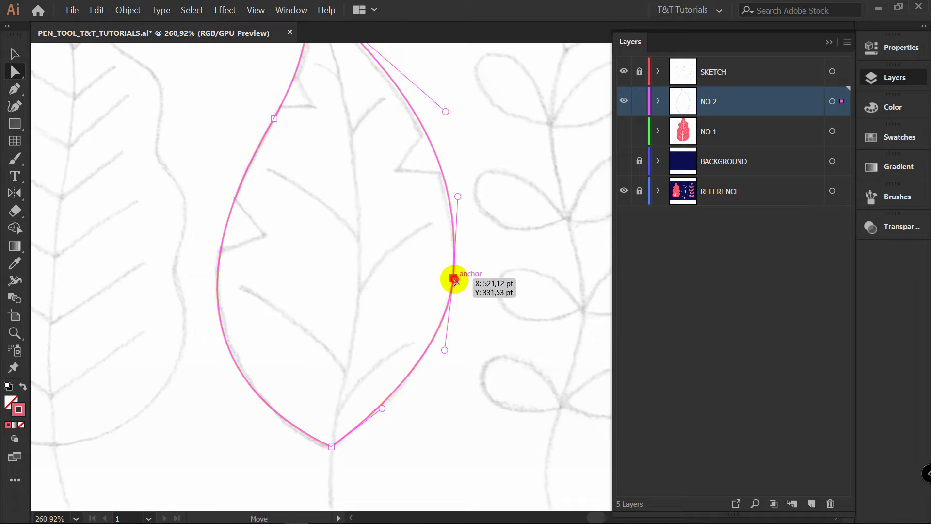
click(902, 48)
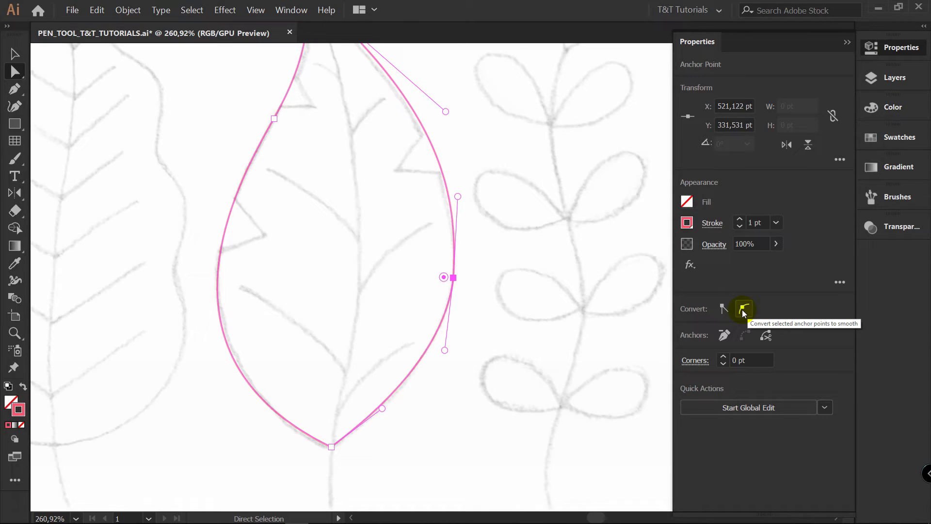
click(744, 309)
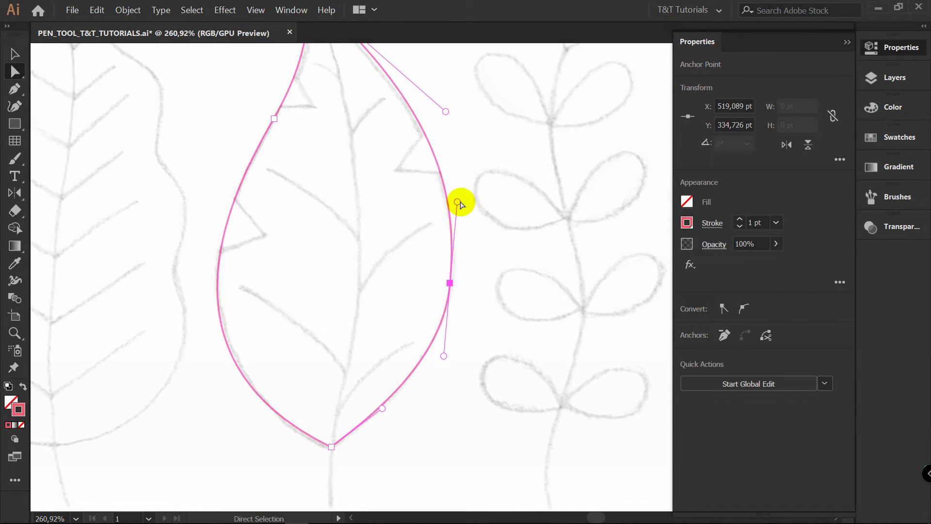
Adjust both handles of the smoothed right-edge anchor to match the sketch, and deselect the outline
drag(457, 201, 459, 198)
drag(443, 356, 443, 361)
drag(458, 199, 458, 206)
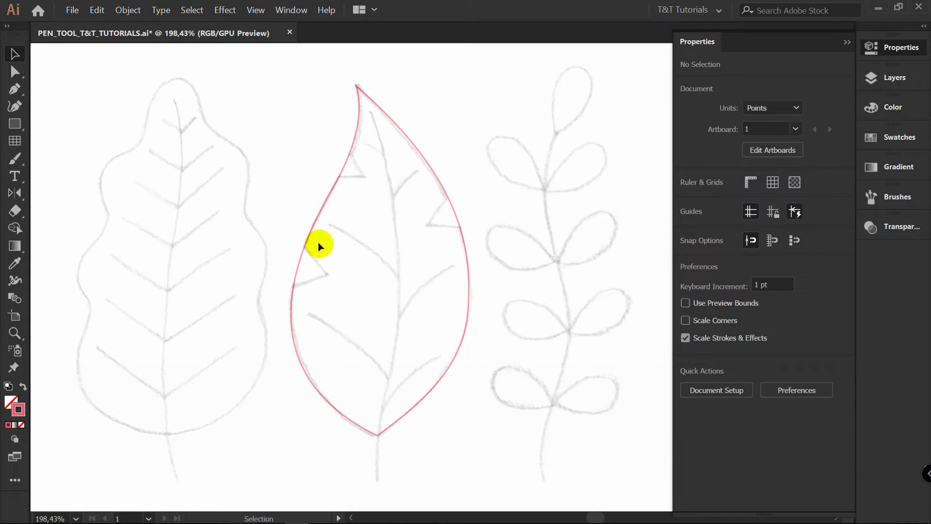
Draw an open V-shaped path with the Pen tool over the lower left notch, extending both ends past the leaf outline
key(p)
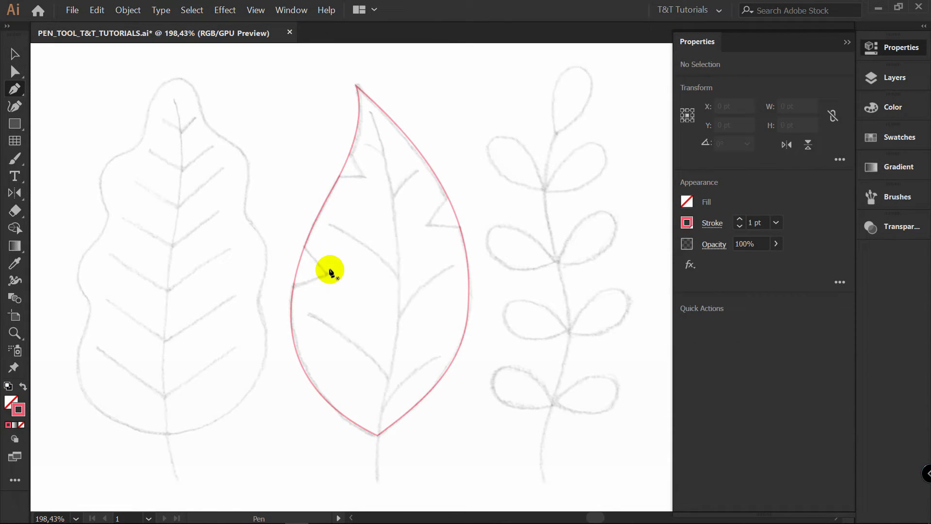
click(283, 294)
click(328, 276)
click(291, 235)
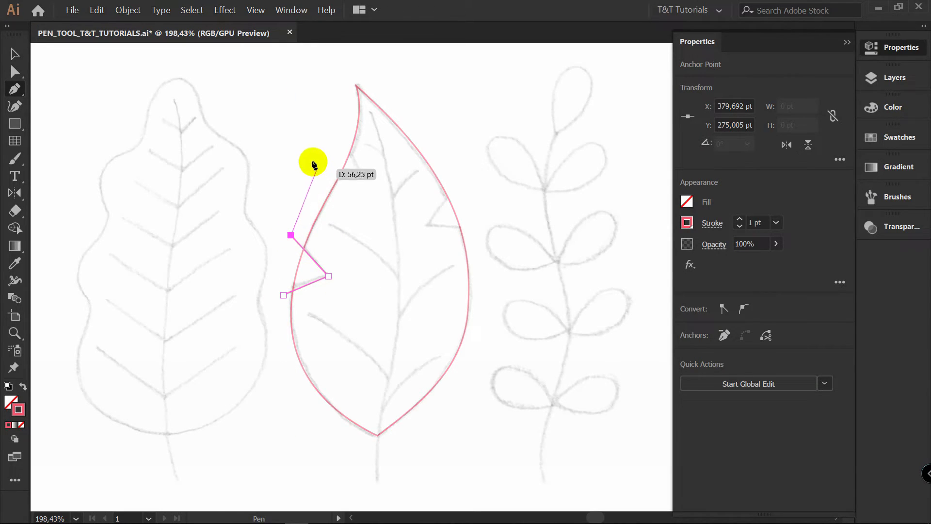
key(ctrl)
Draw a second open V-shaped path over the upper left notch, crossing the leaf outline at both ends
ctrl+click(302, 126)
click(325, 182)
click(365, 178)
click(339, 139)
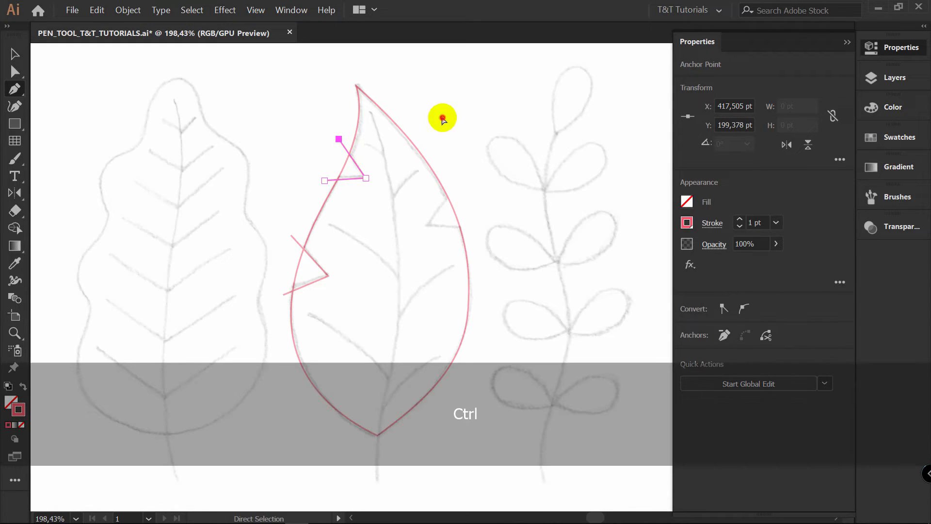
Draw a third open V-shaped path over the notch on the leaf's right edge, crossing the outline, and deselect it
ctrl+click(442, 127)
click(452, 184)
click(433, 226)
click(475, 226)
ctrl+click(486, 201)
Select the leaf with its V paths, cut out the upper left notch with Shape Builder, and remove its protruding line ends
key(v)
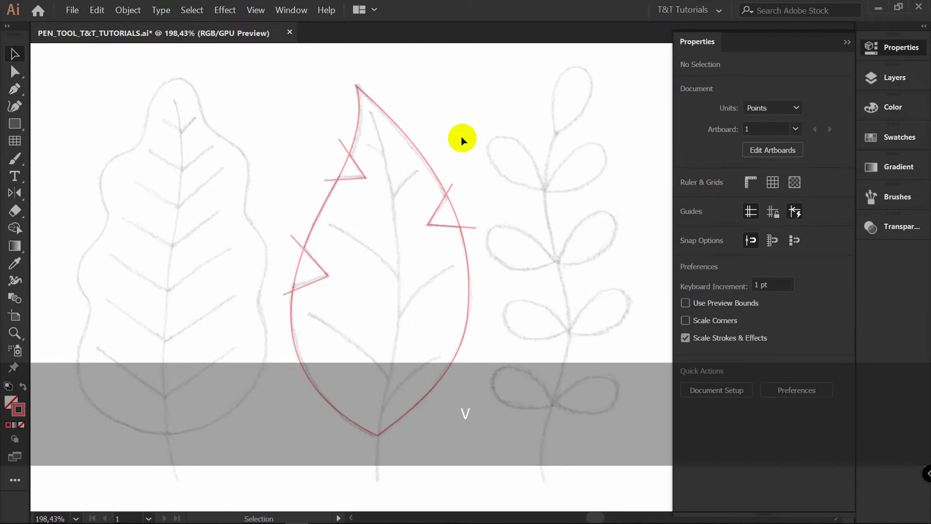
drag(256, 121, 528, 357)
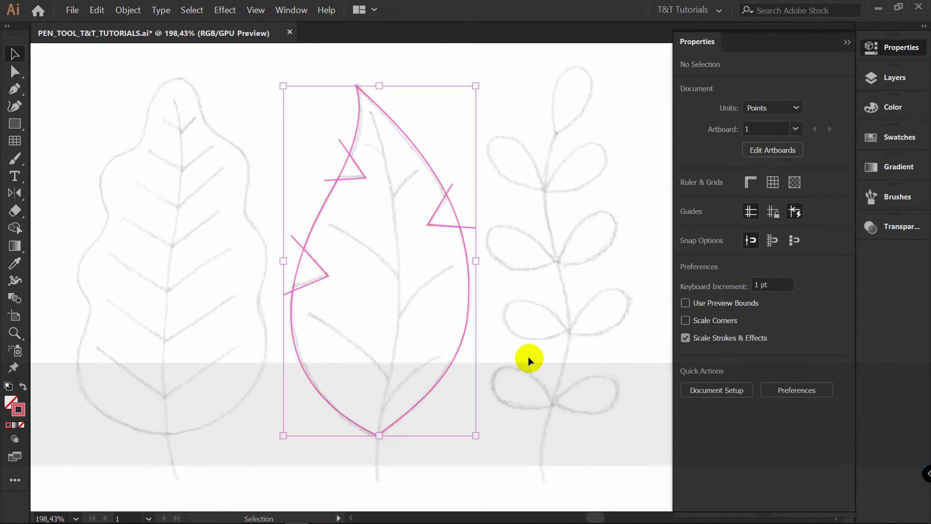
key(shift+m)
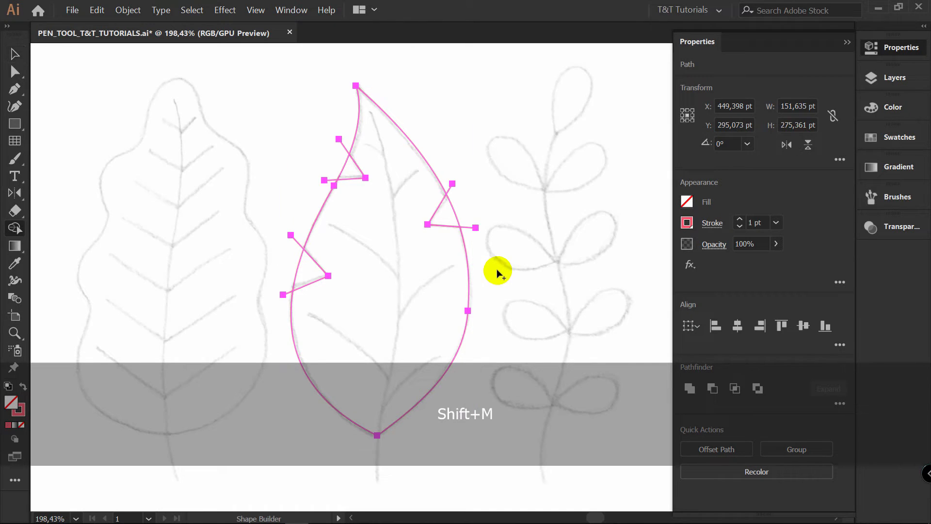
key(z)
drag(345, 152, 528, 150)
key(shift+m)
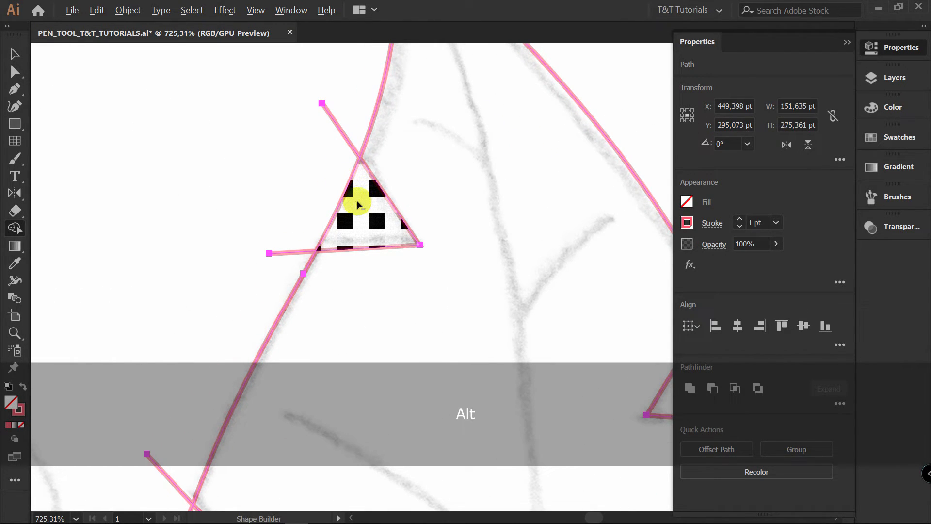
alt+click(359, 213)
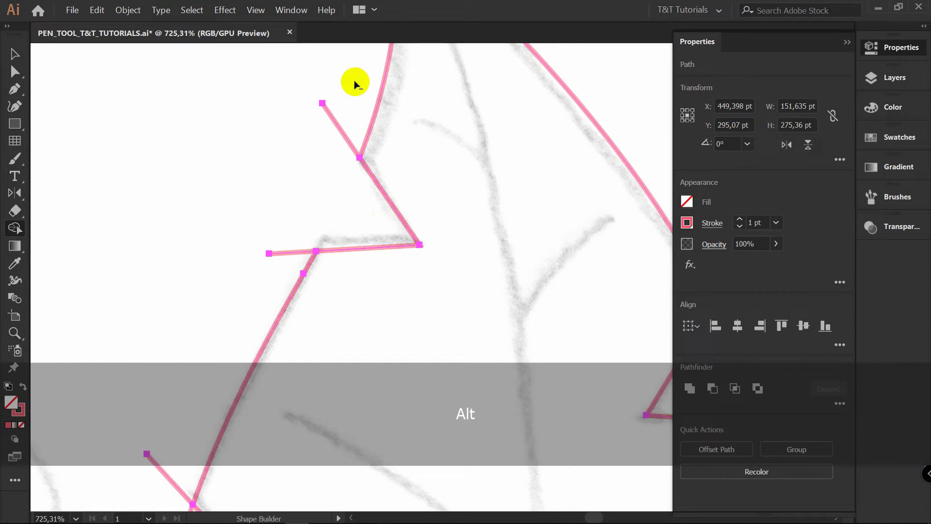
drag(355, 86, 300, 233)
drag(283, 280, 282, 282)
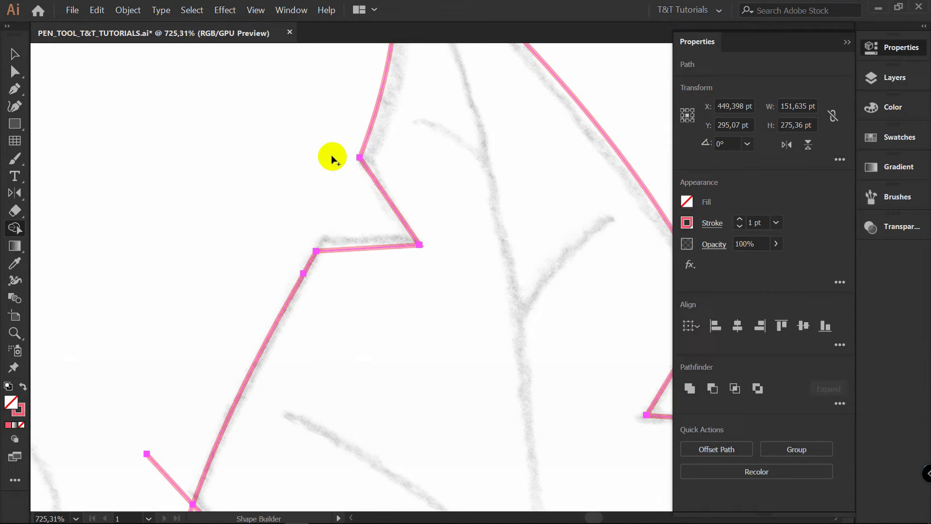
Separate the leftover V path from the upper left notch and delete it
key(v)
click(318, 139)
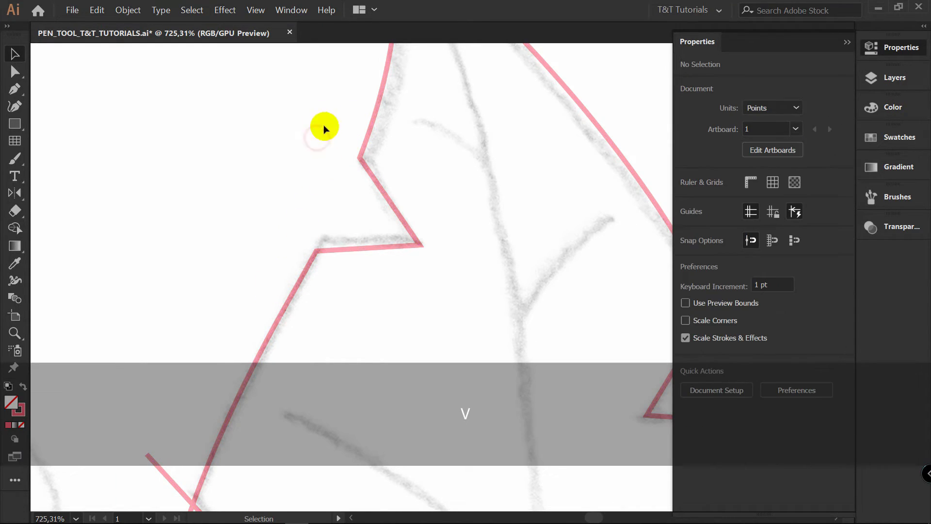
drag(376, 181, 354, 214)
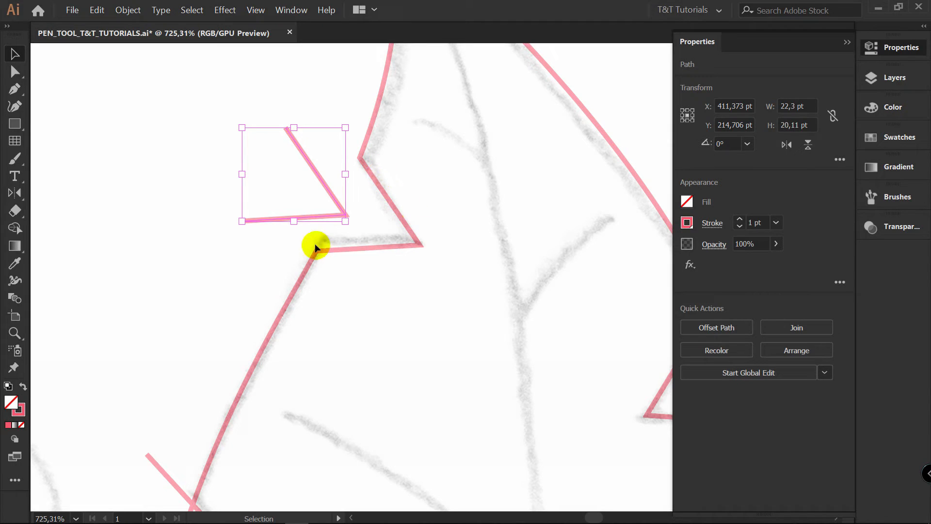
key(Delete)
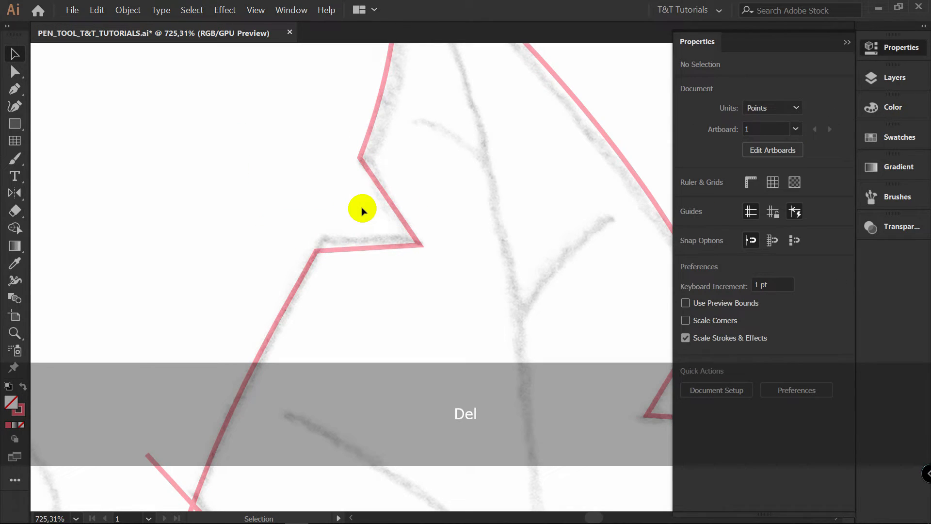
Select all the leaf paths and cut out the lower left and right notches with Shape Builder
key(space)
drag(310, 313, 400, 141)
key(z)
drag(501, 150, 409, 154)
key(space)
drag(468, 160, 318, 280)
key(v)
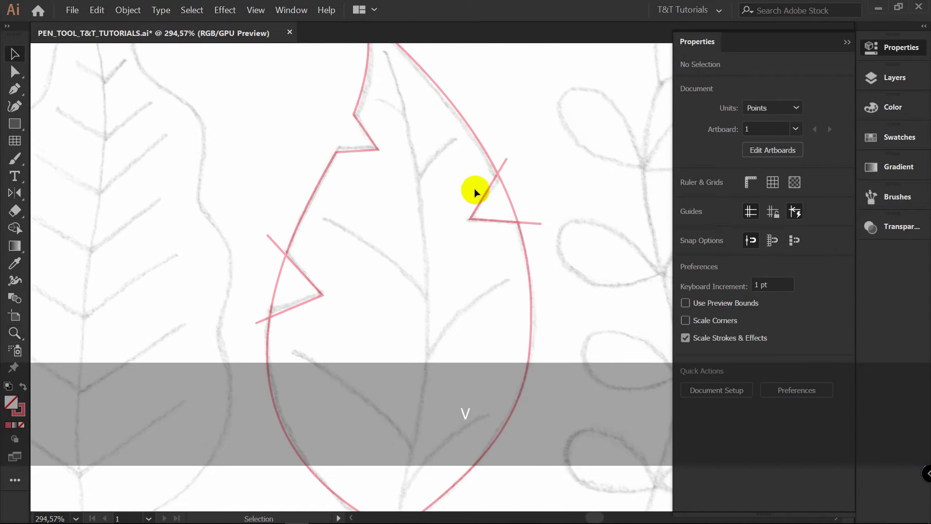
drag(194, 133, 588, 372)
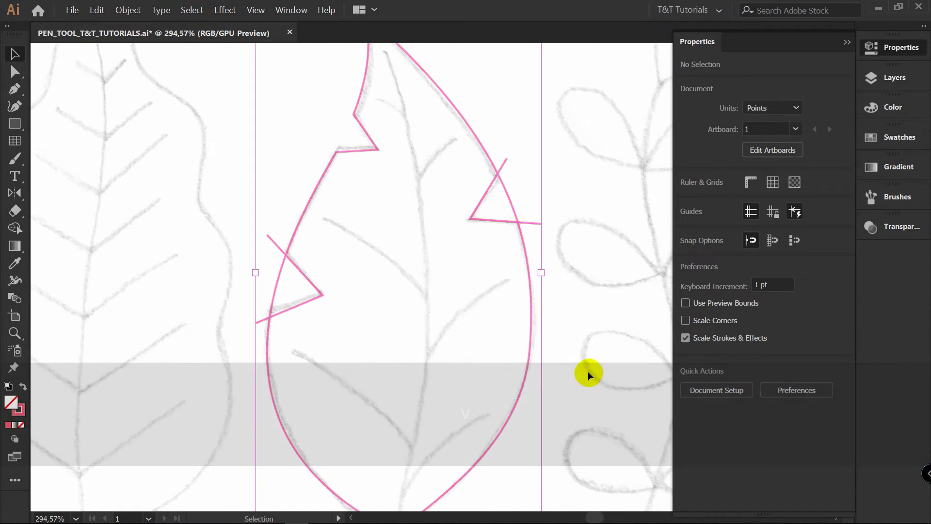
key(shift+m)
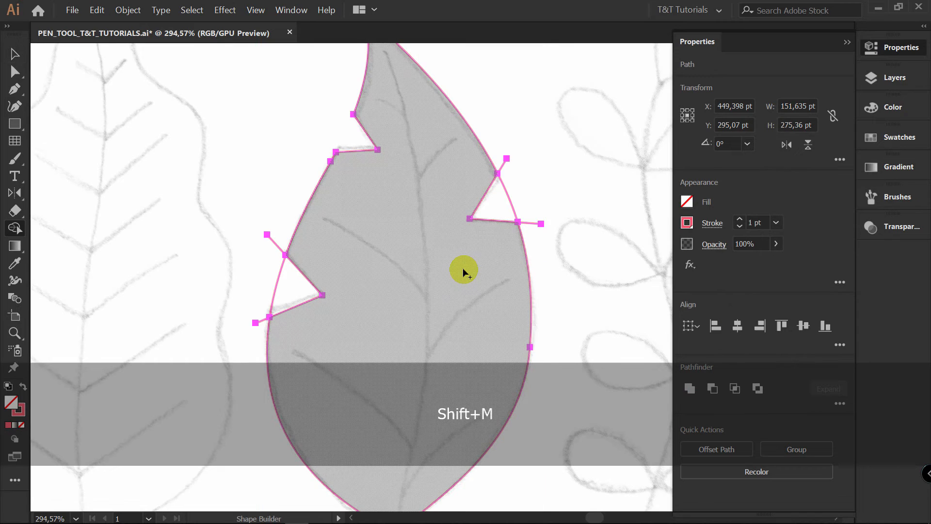
key(alt)
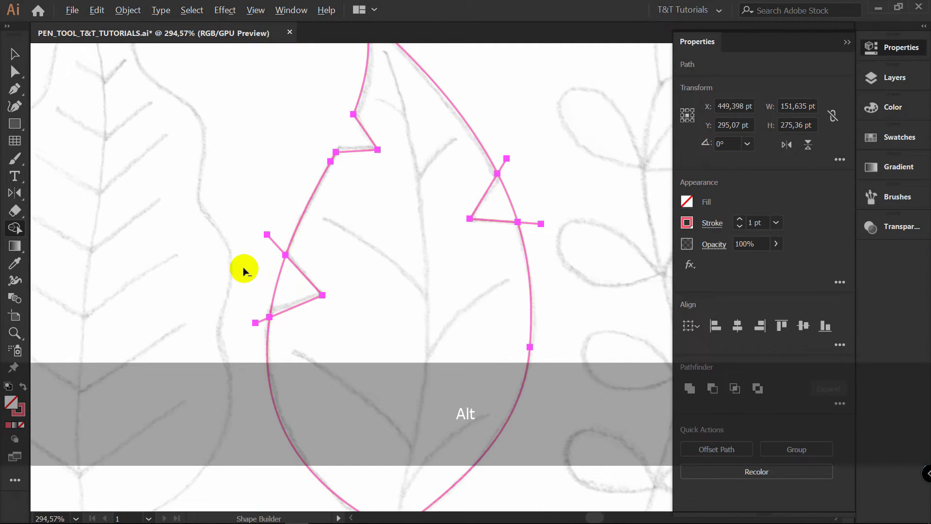
alt+click(291, 286)
alt+click(504, 212)
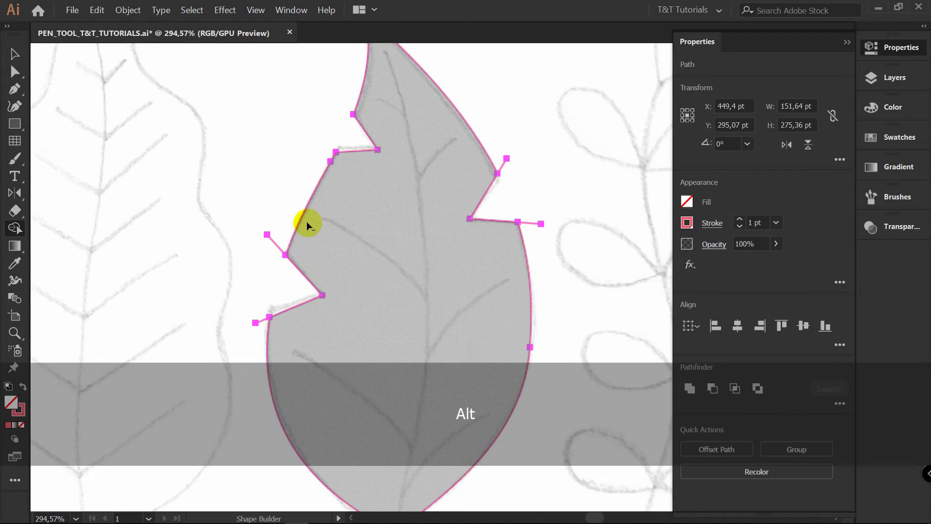
Remove the protruding line ends at the lower left and right notches, and delete both leftover V paths
drag(282, 222, 262, 324)
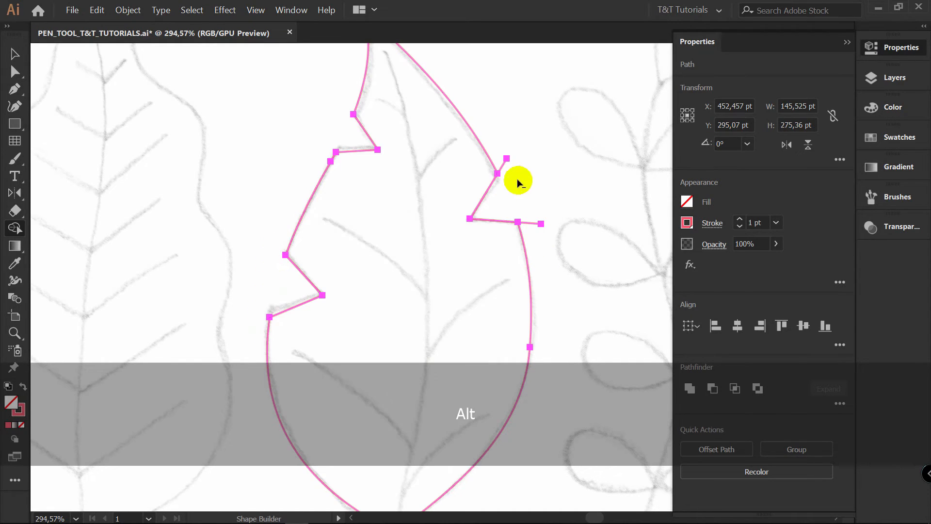
drag(491, 140, 515, 186)
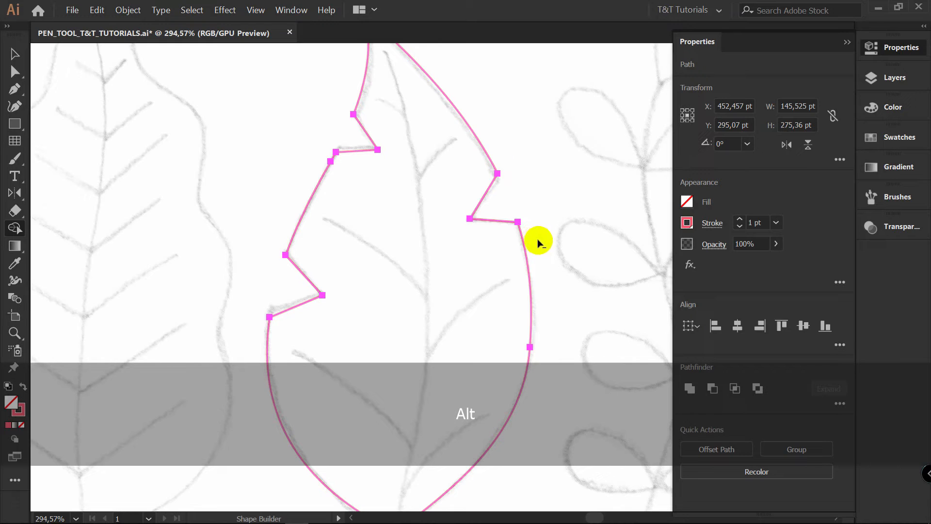
key(v)
click(523, 186)
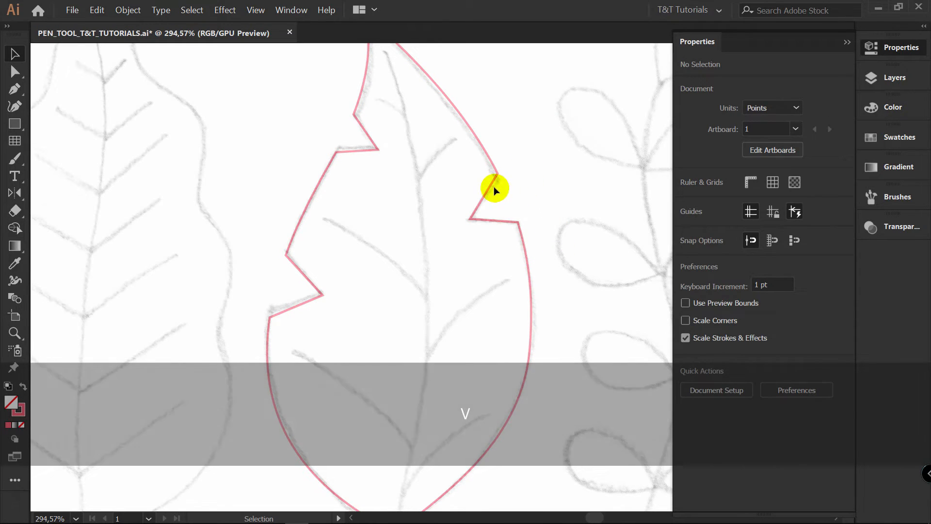
click(491, 183)
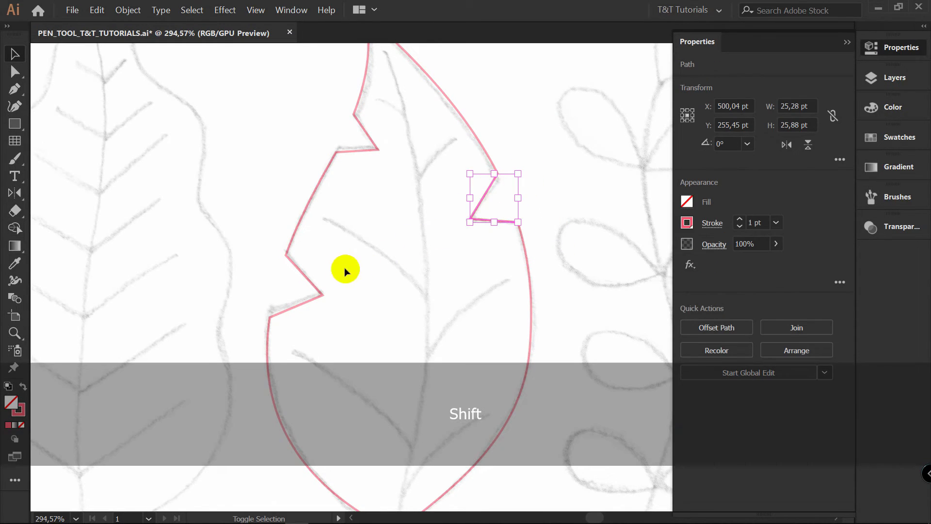
shift+click(297, 269)
key(Delete)
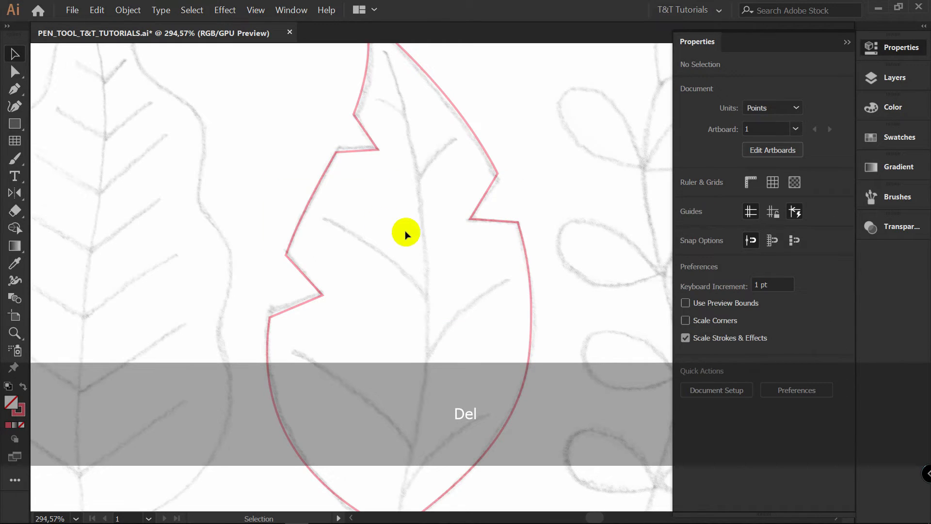
Draw the middle leaf's central vein with the Pen tool as a straight three-point path from near the tip to the stem's end
key(p)
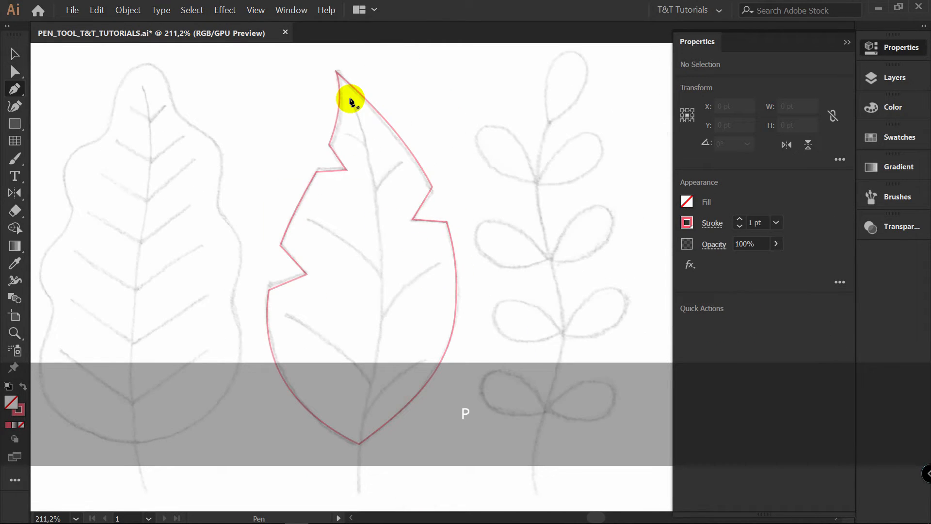
click(350, 98)
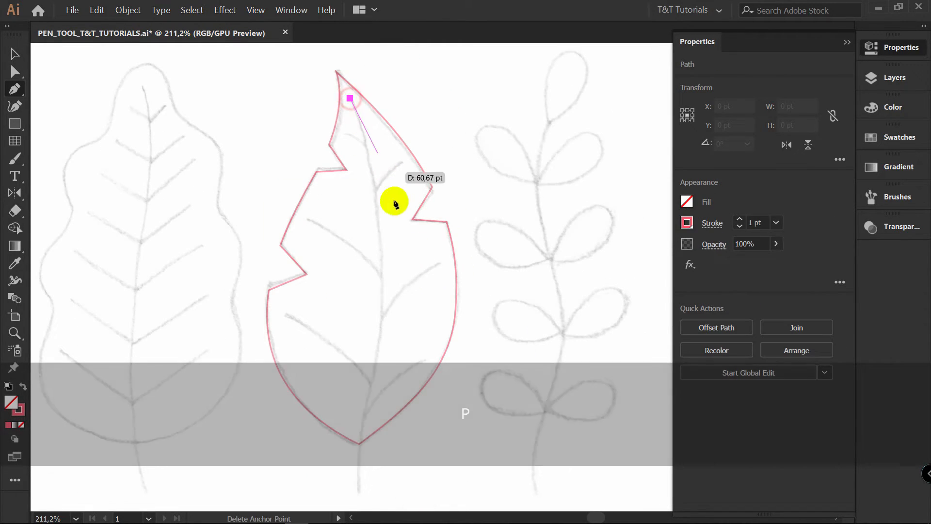
click(384, 316)
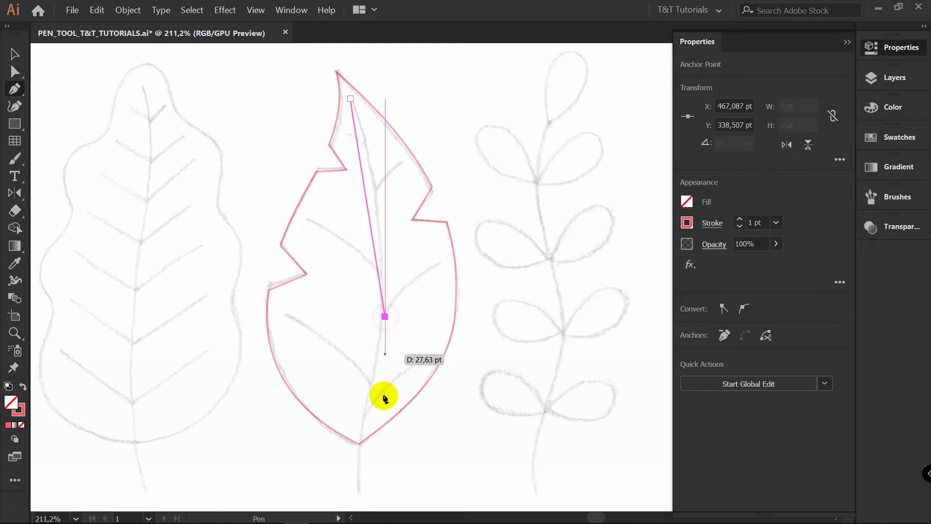
click(362, 488)
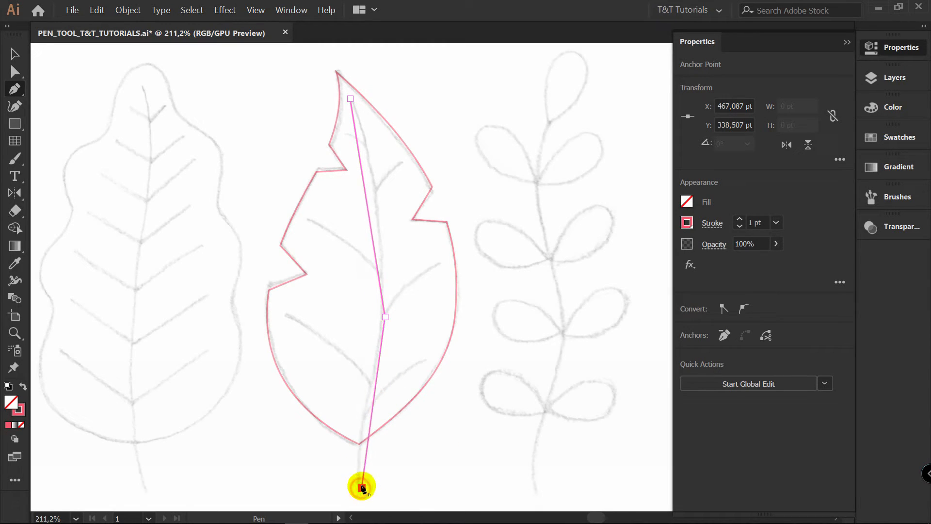
key(ctrl)
ctrl+click(490, 335)
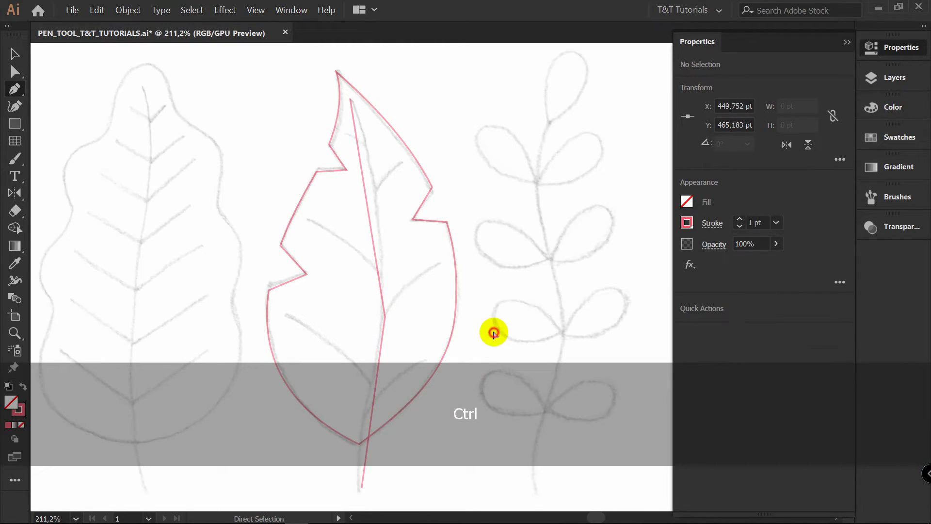
Bend both segments of the central vein to match the sketch and convert its middle anchor to a smooth point
key(space)
drag(485, 333, 502, 291)
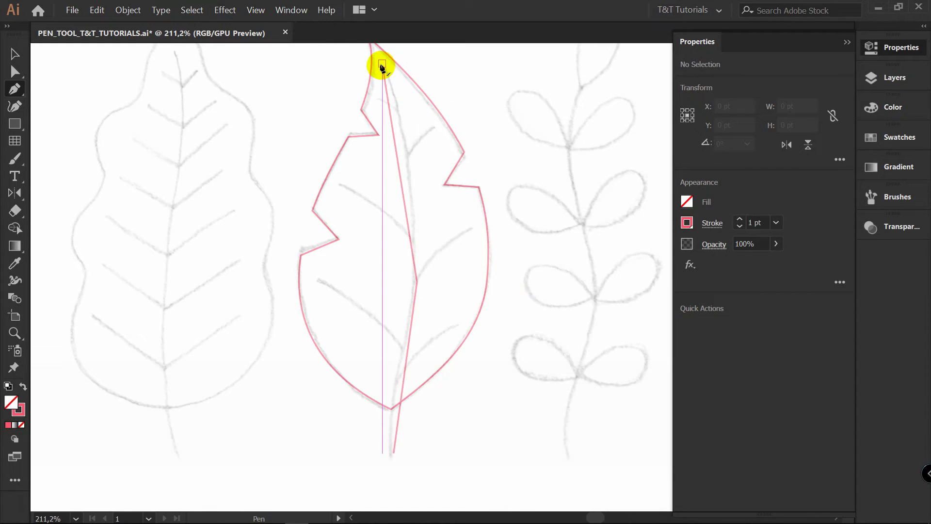
click(394, 223)
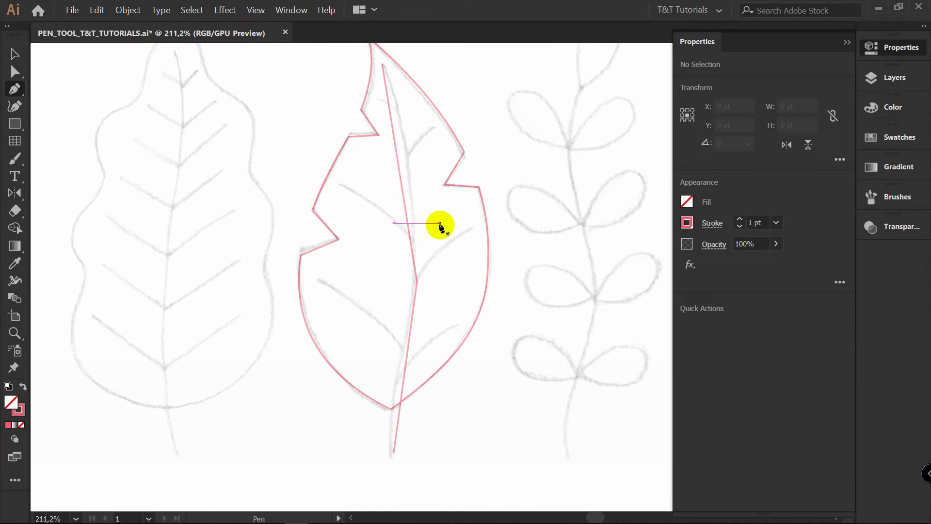
key(ctrl+z)
key(alt)
drag(400, 181, 410, 161)
mouse_move(405, 363)
mouse_down()
mouse_move(393, 374)
mouse_move(400, 370)
mouse_up()
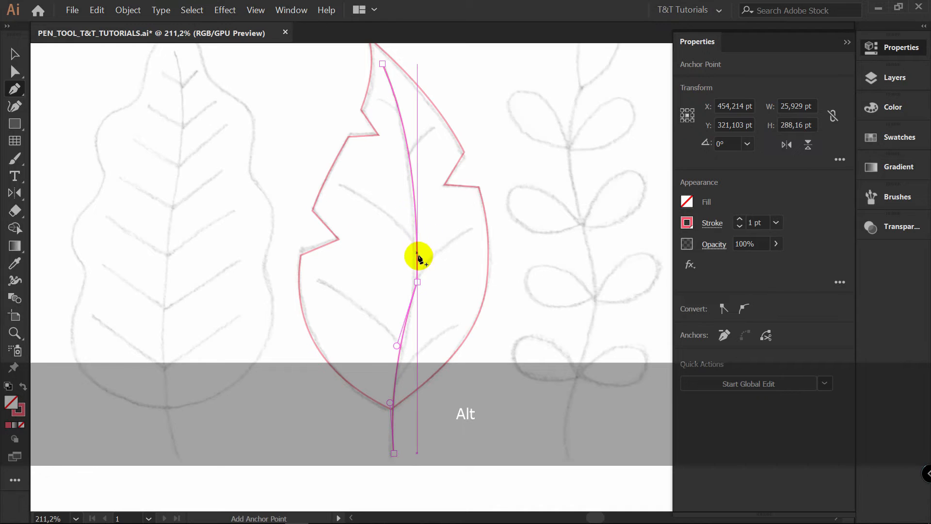
key(alt)
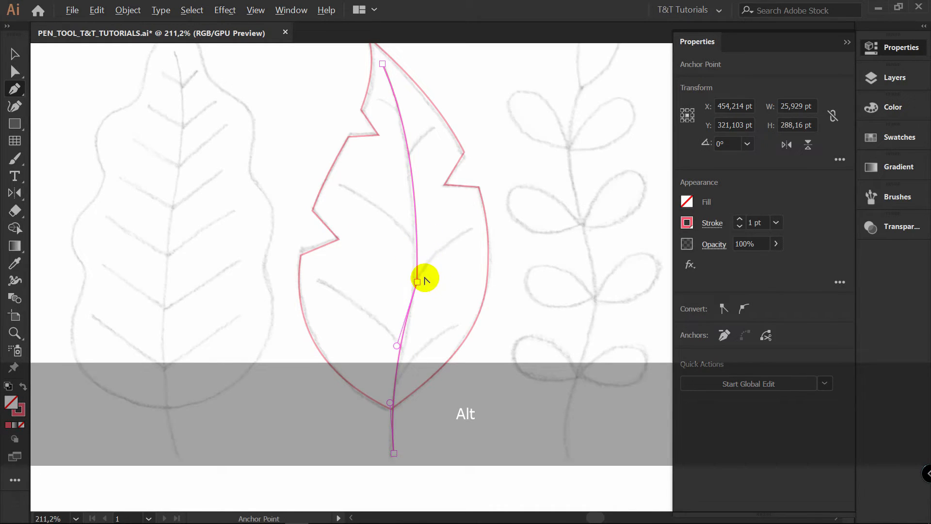
drag(417, 281, 406, 349)
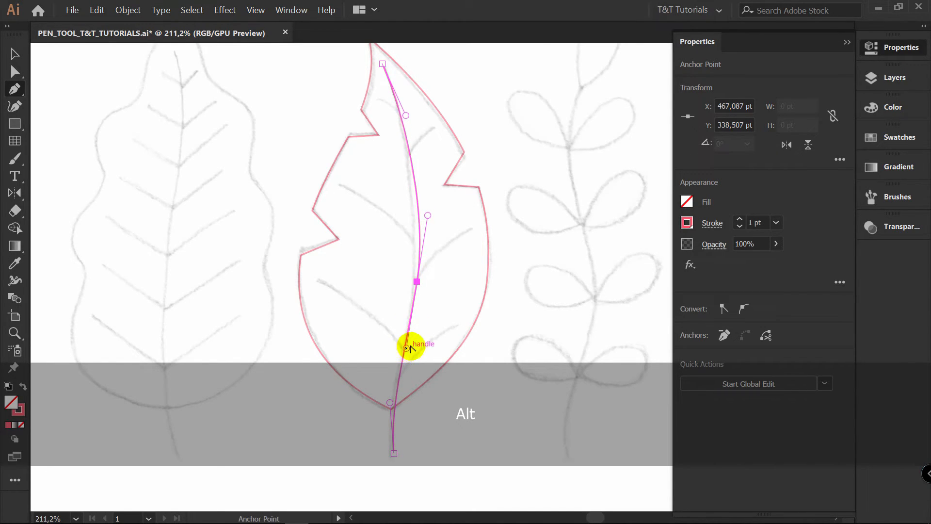
Refine the curve of the central vein's lower part by adjusting its direction handles, and deselect the path
scroll(409, 348, down, 3)
key(a)
click(399, 309)
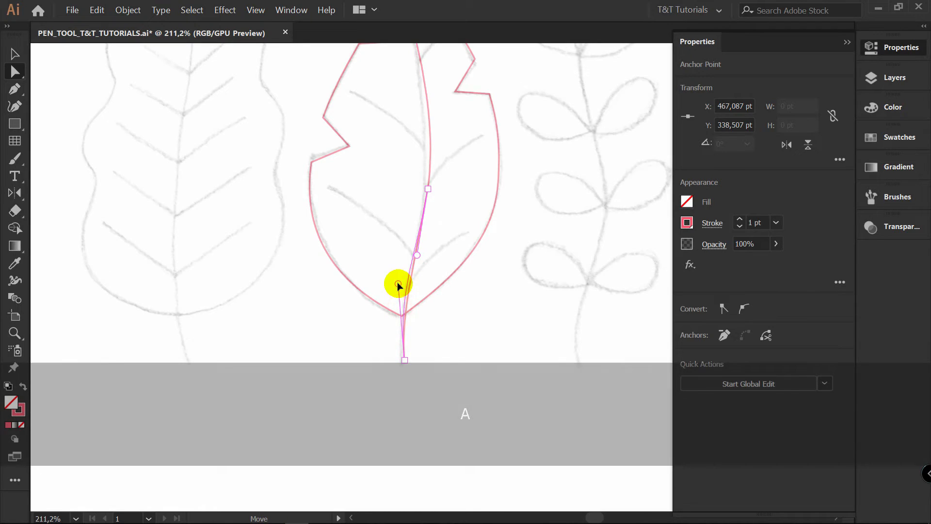
scroll(452, 166, up, 5)
click(450, 310)
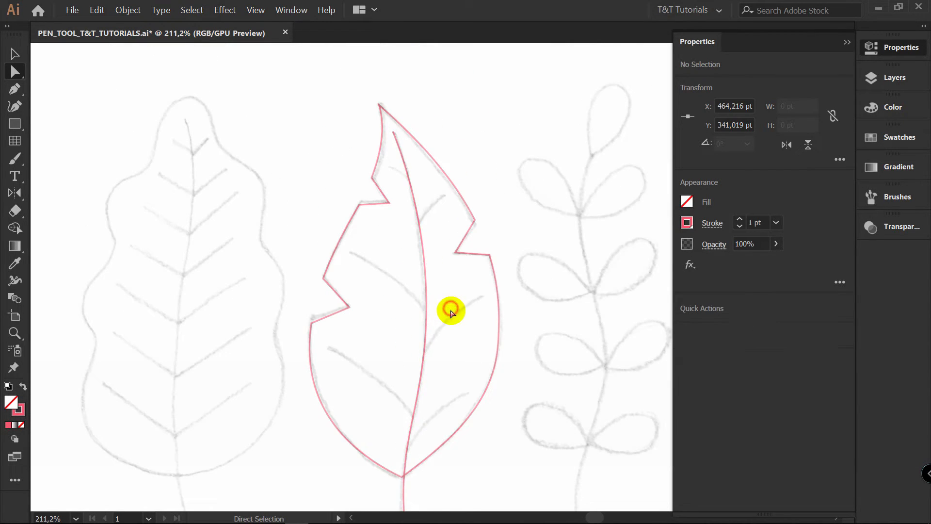
Move the leaf outline's bottom anchor point onto the central vein so that the two paths meet
key(z)
drag(398, 486, 345, 406)
key(space)
drag(427, 350, 381, 208)
key(a)
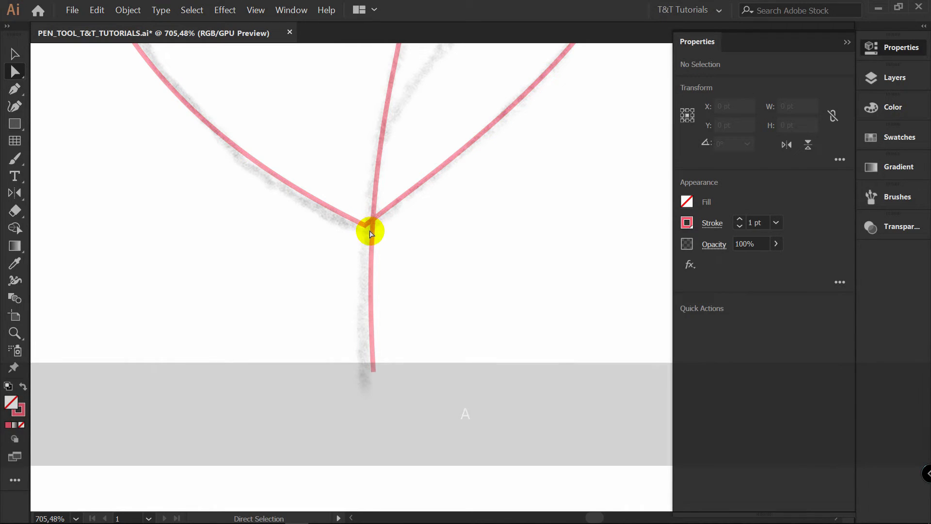
click(366, 227)
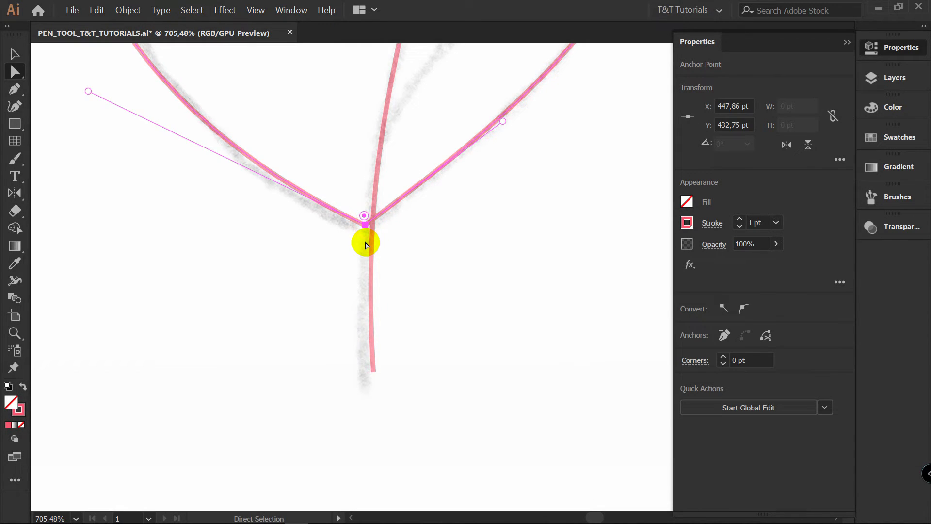
drag(366, 232, 372, 227)
click(432, 266)
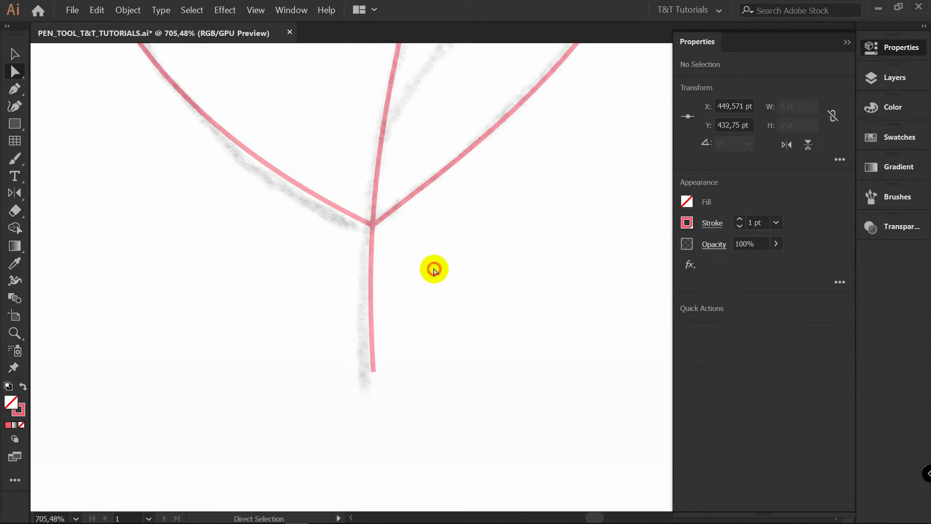
Draw the lowest right and left side veins as separate straight paths starting on the central vein
key(z)
drag(453, 228, 365, 228)
key(p)
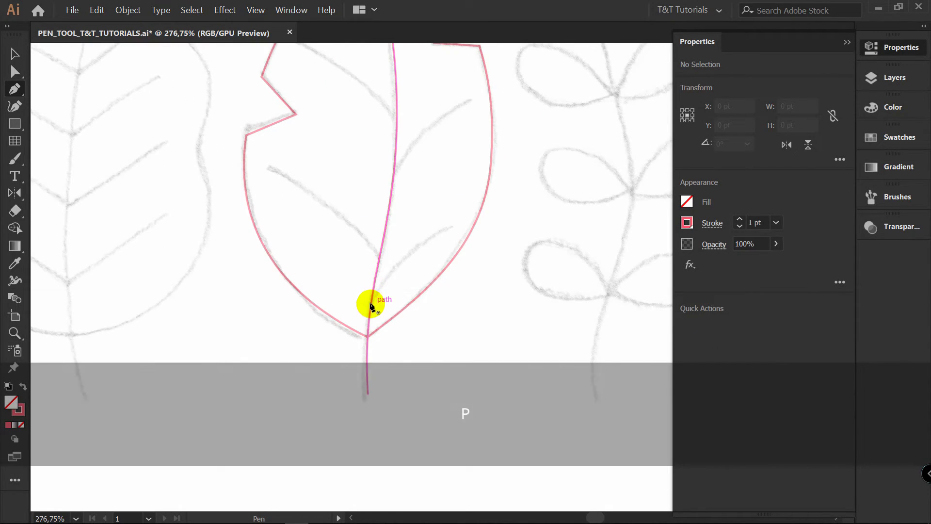
click(456, 222)
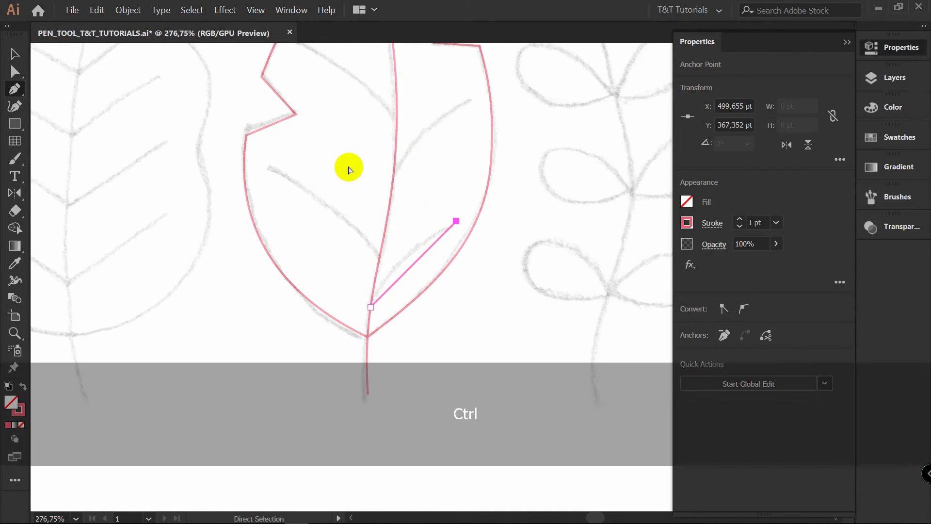
ctrl+click(349, 167)
ctrl+click(380, 259)
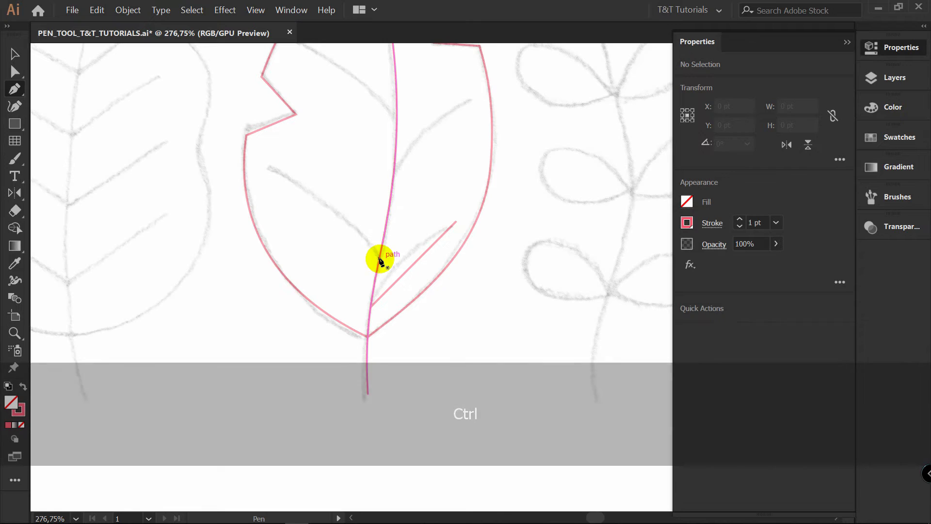
drag(380, 259, 313, 171)
click(272, 168)
ctrl+click(349, 150)
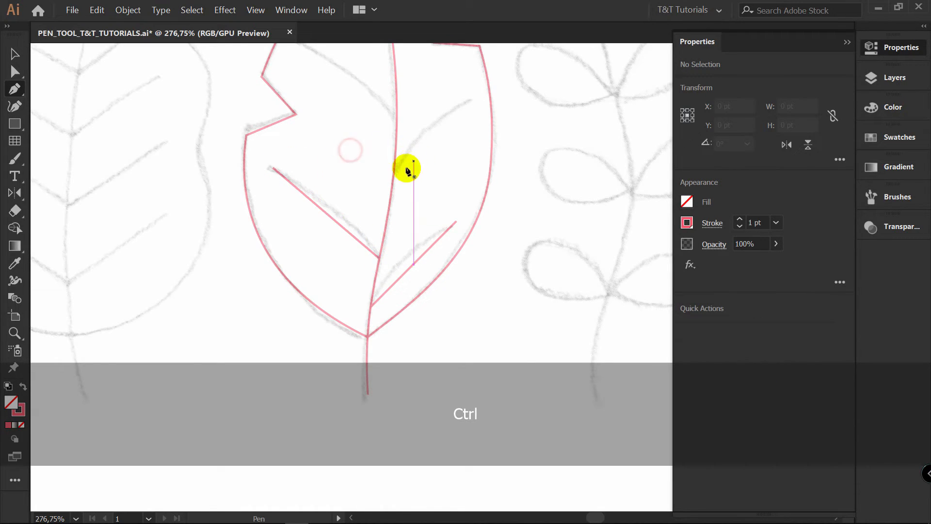
Draw the middle right and left side veins as separate straight paths starting on the central vein
click(394, 177)
click(465, 100)
ctrl+click(443, 83)
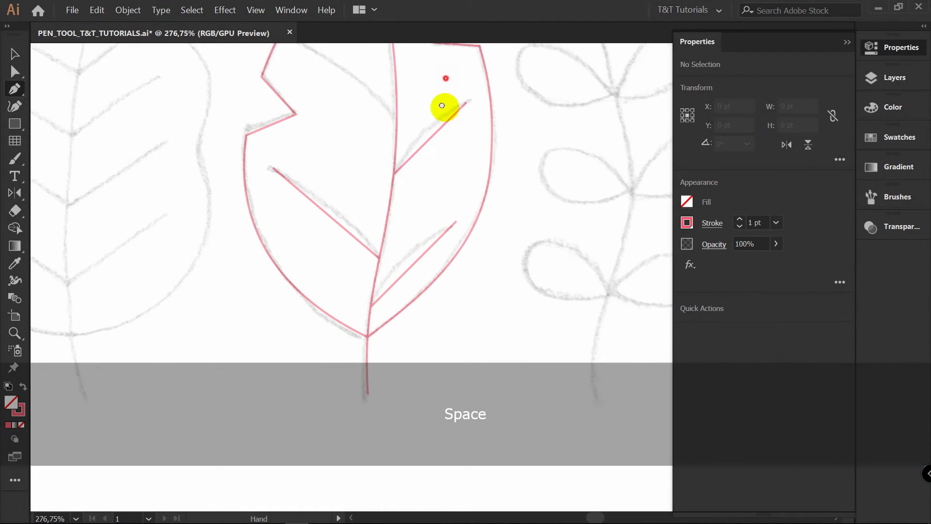
drag(443, 83, 405, 297)
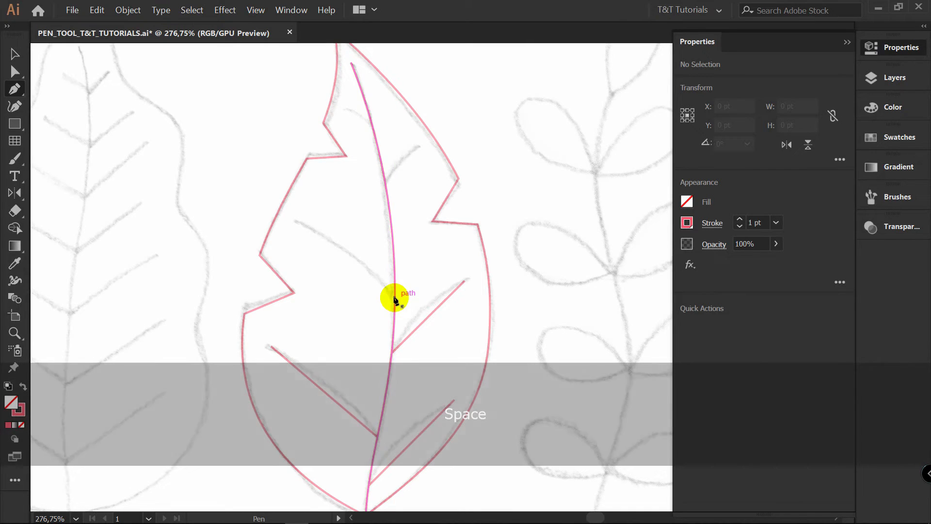
click(394, 299)
click(301, 224)
ctrl+click(354, 195)
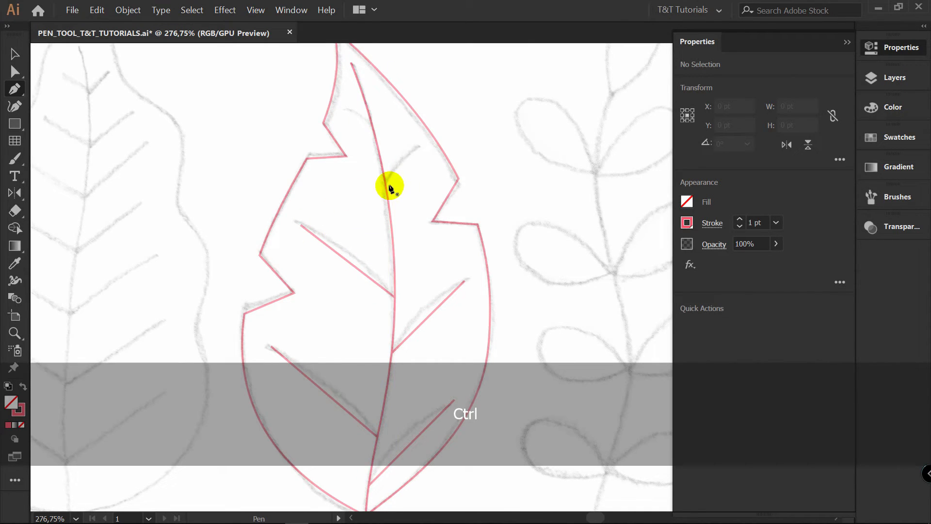
Draw the uppermost right and left side veins as short straight paths starting on the central vein
click(385, 183)
click(420, 145)
ctrl+click(370, 121)
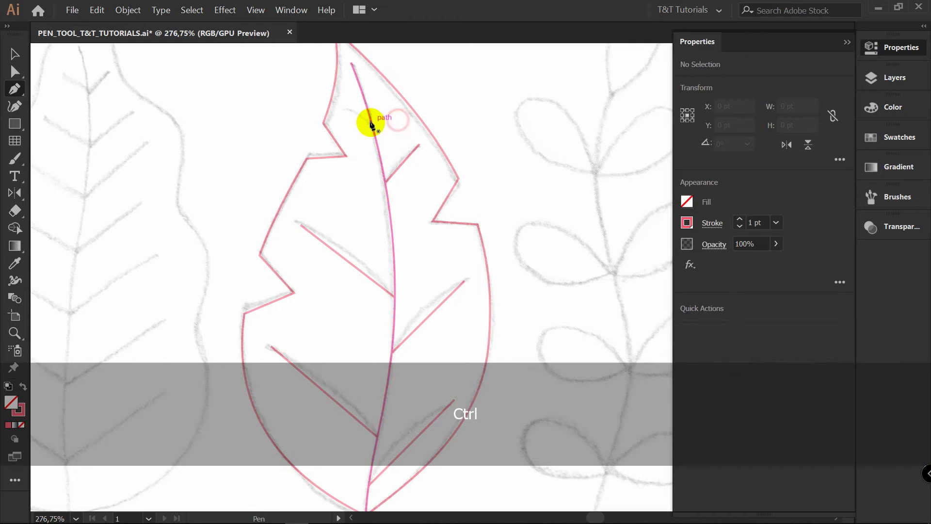
click(371, 123)
click(342, 107)
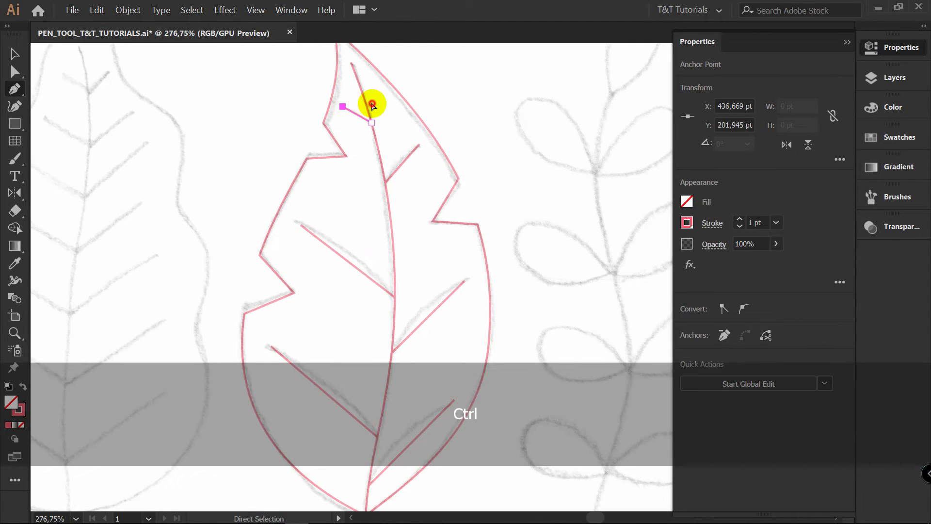
ctrl+click(370, 104)
Bend the four lower and middle side veins into curves that follow the sketch
key(space)
drag(456, 224, 458, 90)
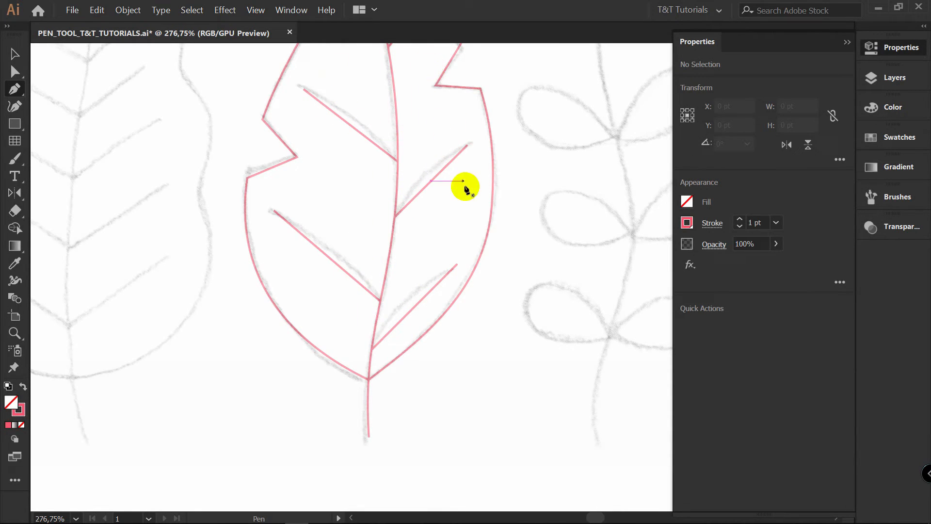
drag(466, 198, 485, 198)
drag(447, 324, 440, 319)
drag(361, 288, 368, 276)
drag(459, 201, 451, 200)
drag(381, 152, 421, 142)
Bend the two uppermost side veins into curves that follow the sketch, and deselect the paths
key(space)
drag(466, 102, 450, 233)
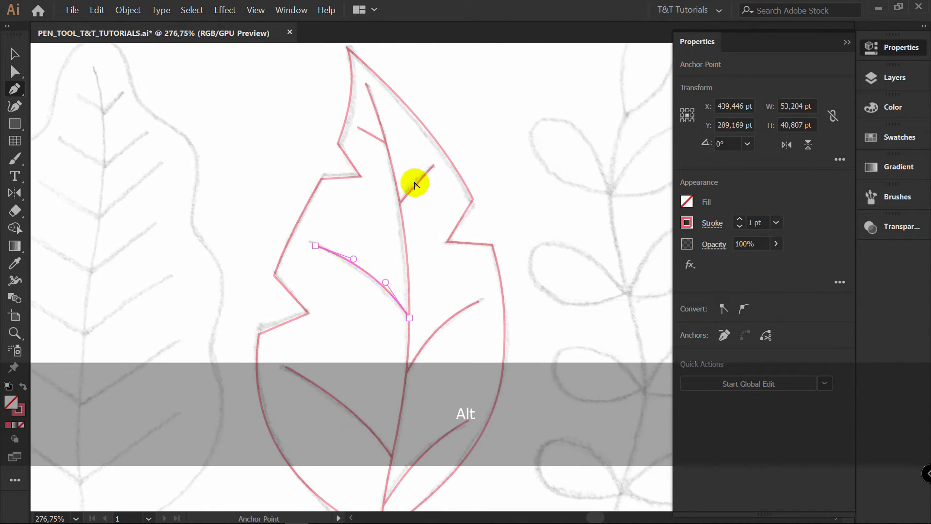
drag(415, 185, 412, 180)
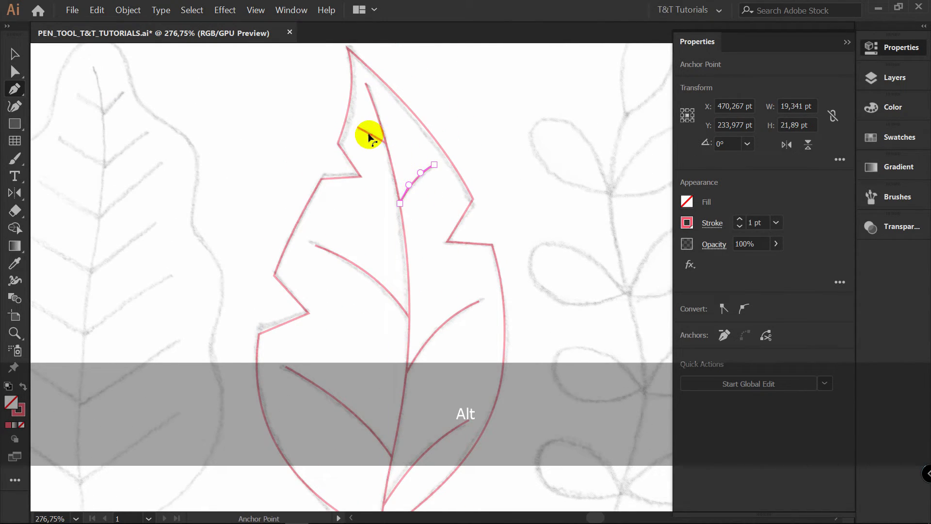
drag(370, 134, 373, 130)
key(v)
click(416, 145)
Show the BACKGROUND and NO 1 layers and hide the SKETCH layer
key(z)
drag(519, 203, 427, 205)
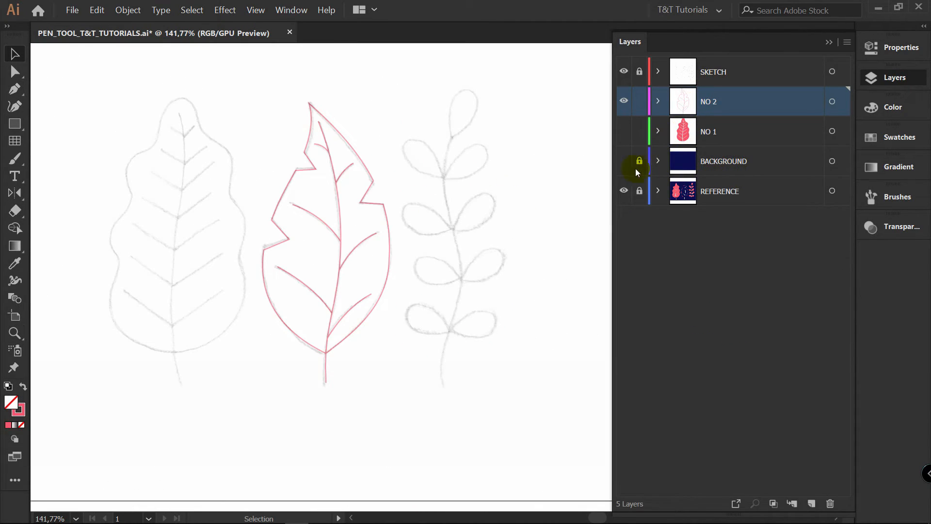
click(623, 160)
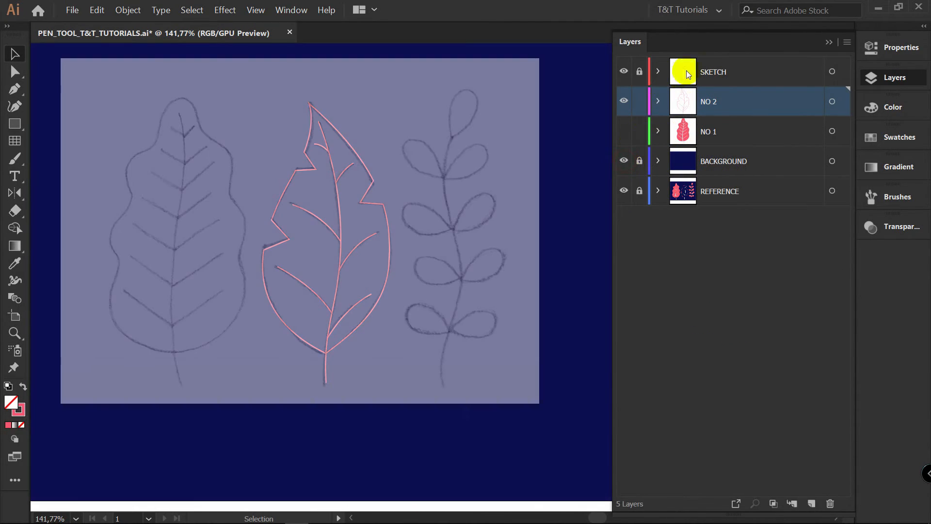
click(624, 71)
Select the middle leaf's veins without its outline and set their stroke color to the white palette swatch
drag(257, 87, 425, 374)
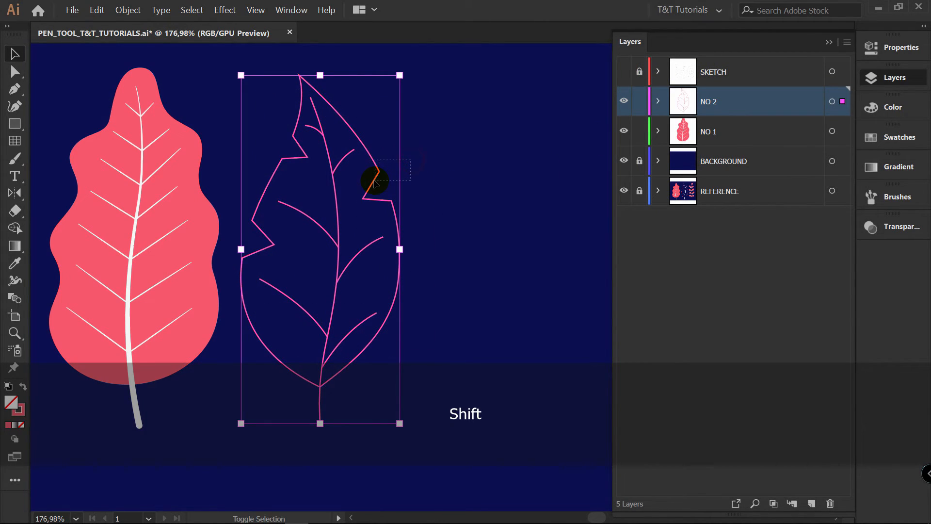
drag(374, 183, 376, 184)
click(914, 137)
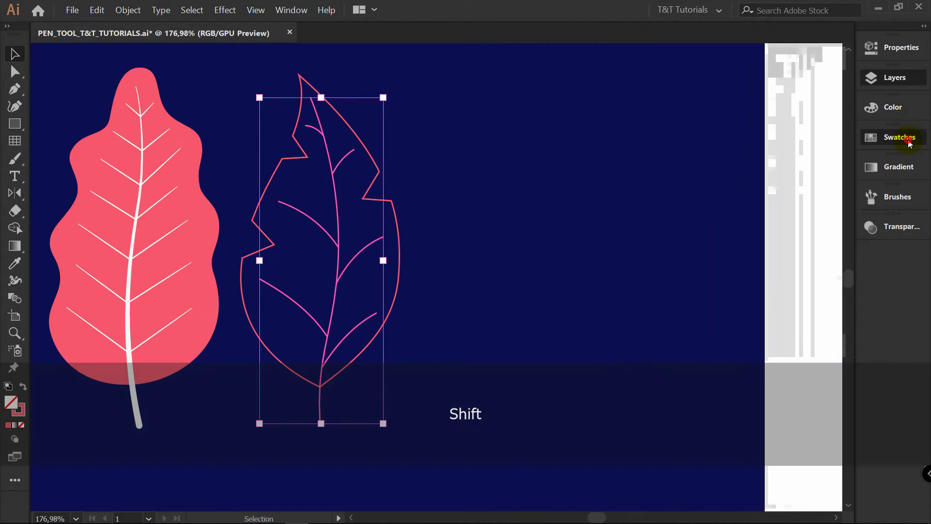
click(691, 159)
click(722, 195)
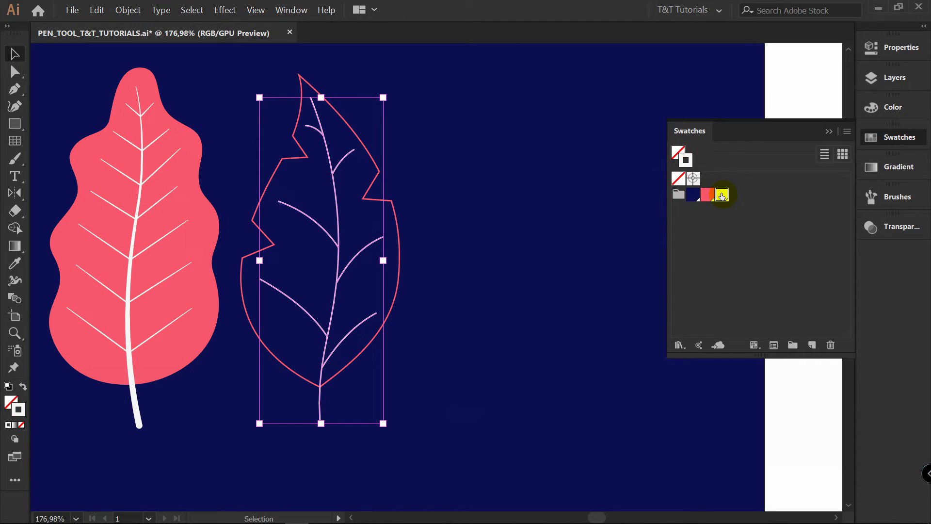
click(454, 191)
Select the middle leaf's outline and veins, give their strokes round caps and round joins, and deselect them
key(v)
drag(237, 69, 459, 423)
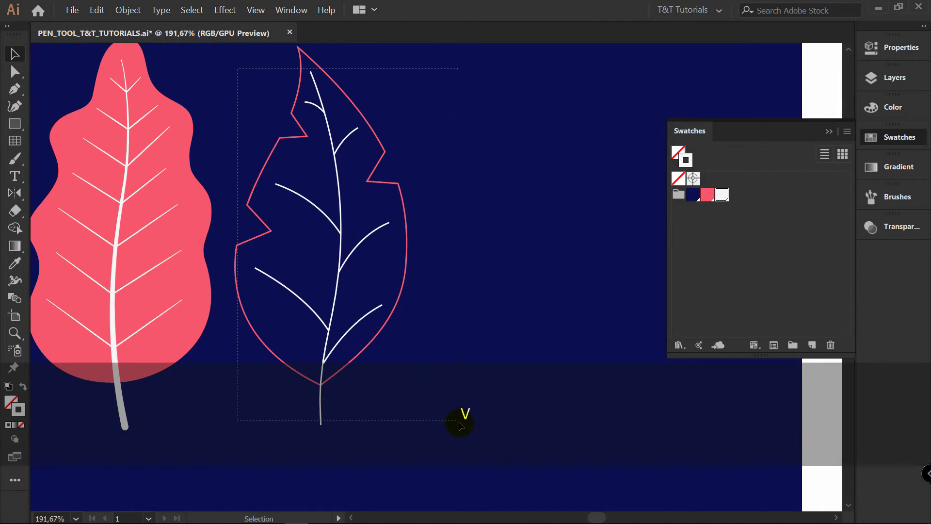
key(z)
drag(344, 128, 484, 135)
key(space)
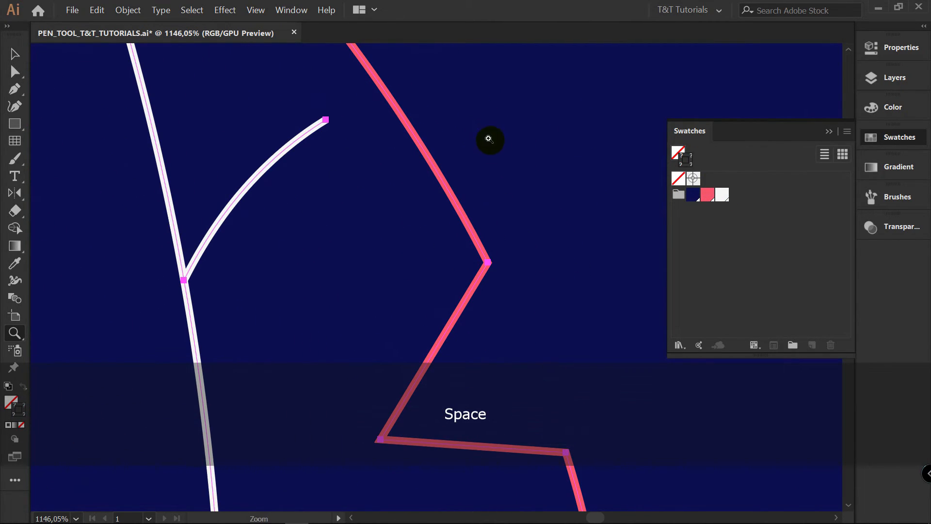
key(v)
click(893, 48)
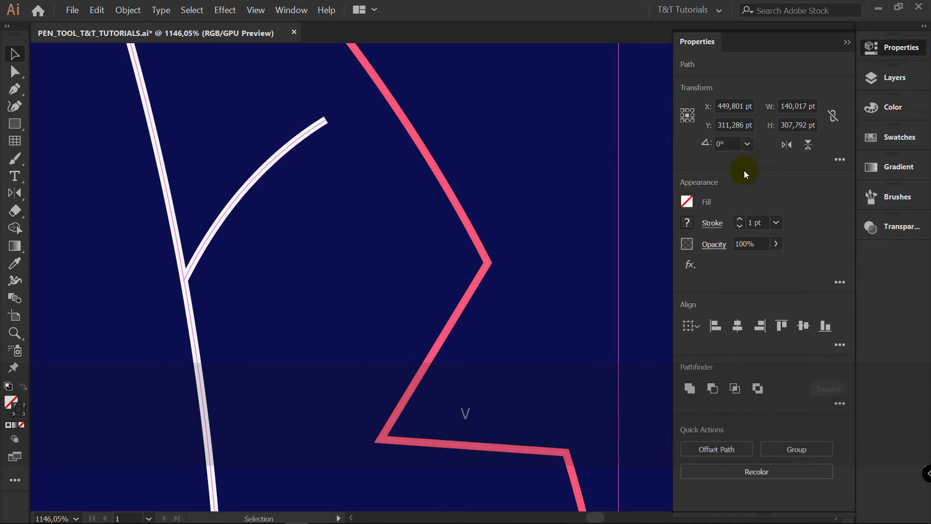
click(715, 223)
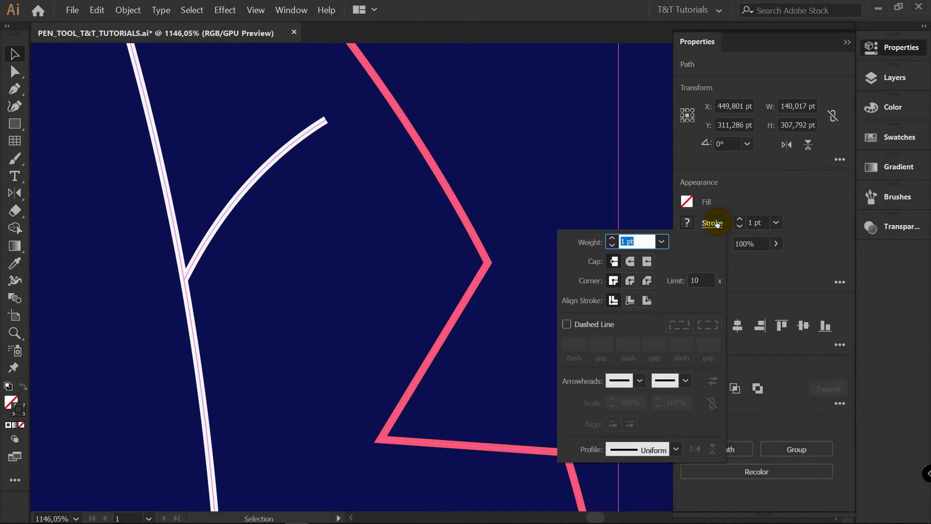
click(631, 281)
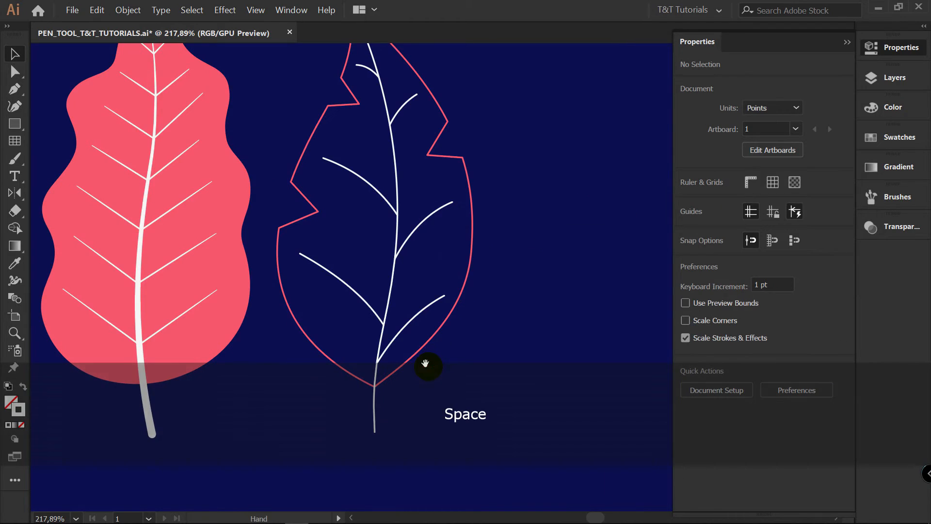
drag(426, 365, 421, 311)
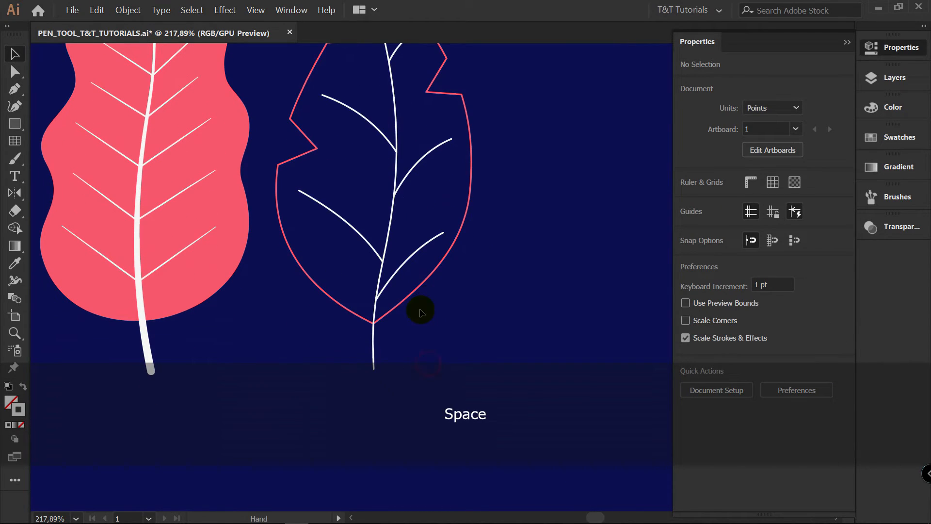
Widen the bottom end of the middle leaf's central vein to about 4.6 pt with the Width tool, and deselect it
click(374, 346)
key(shift+w)
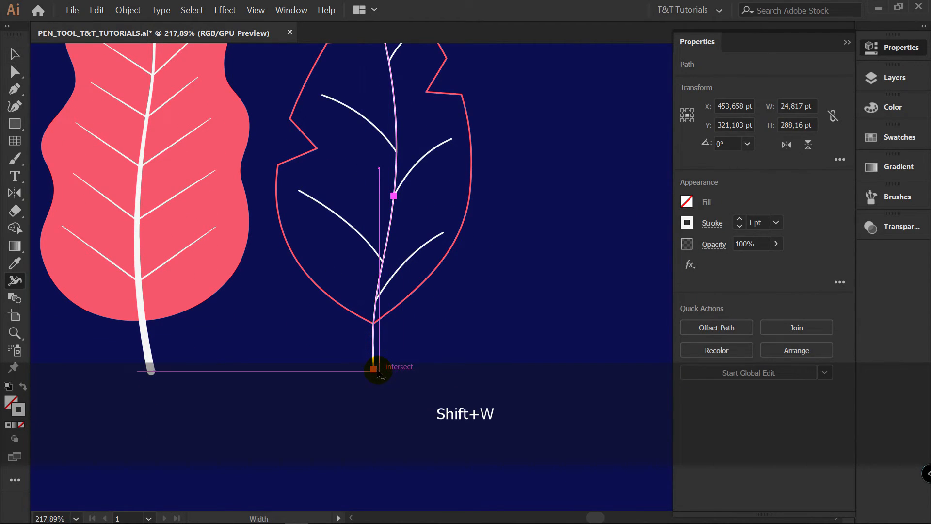
drag(378, 370, 379, 372)
key(v)
click(484, 310)
Narrow the upper end of the middle leaf's central vein with the Width tool so it tapers, and deselect it
drag(488, 213, 469, 407)
key(z)
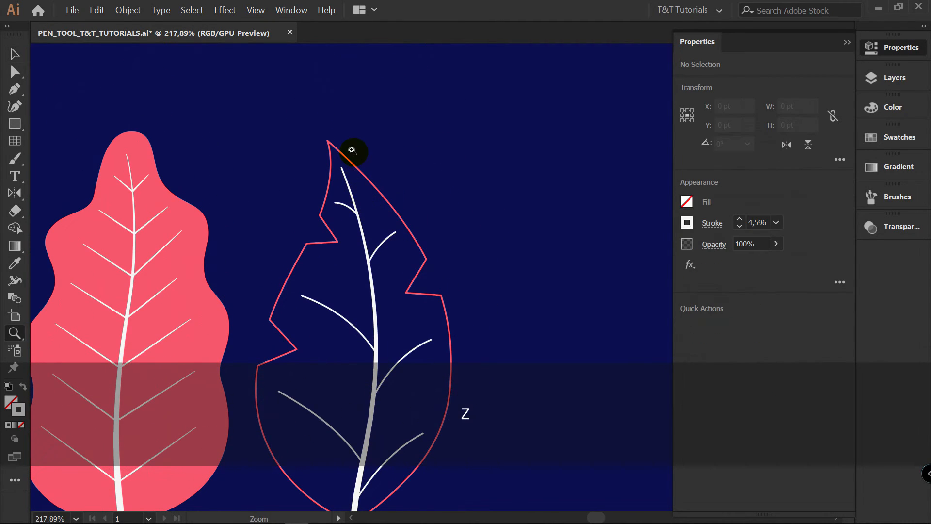
drag(353, 151, 546, 140)
key(v)
click(283, 280)
key(shift+w)
drag(278, 254, 277, 255)
key(v)
click(416, 242)
Taper the outer tip of the middle leaf's small uppermost left side vein with the Width tool, and deselect it
key(z)
drag(478, 429, 458, 429)
drag(458, 429, 326, 95)
key(v)
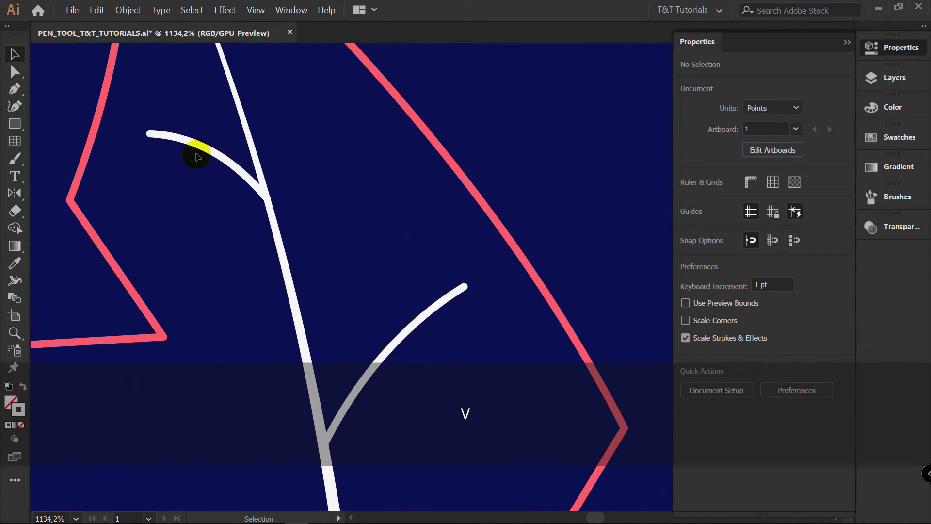
click(197, 147)
key(shift+w)
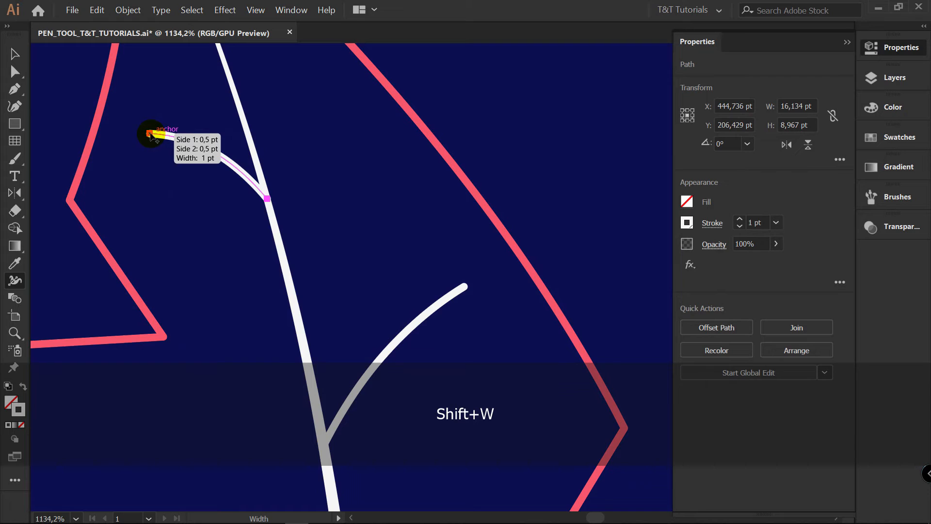
drag(149, 135, 150, 137)
key(v)
click(340, 185)
Copy the tapered side vein's appearance onto each of the other side vein paths in the NO 2 layer
key(z)
drag(387, 189, 213, 191)
key(space)
drag(389, 216, 326, 156)
key(v)
click(904, 77)
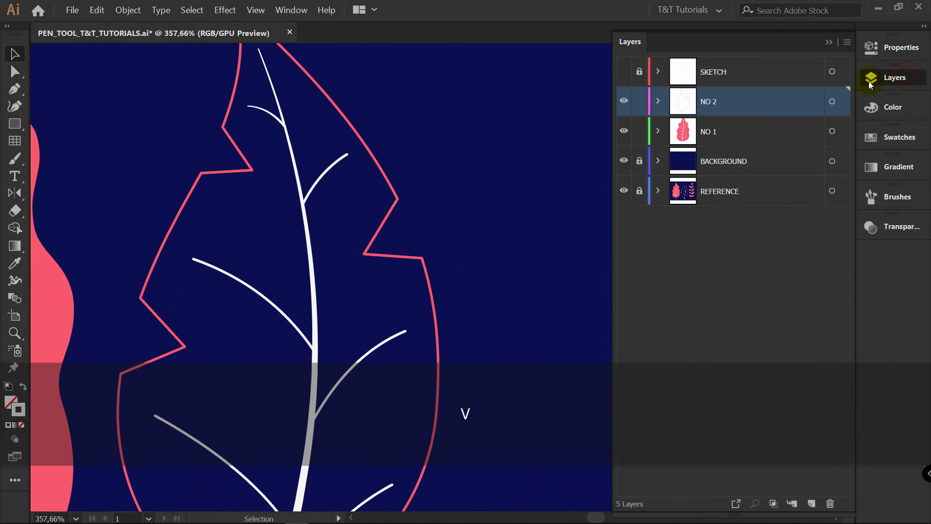
click(659, 101)
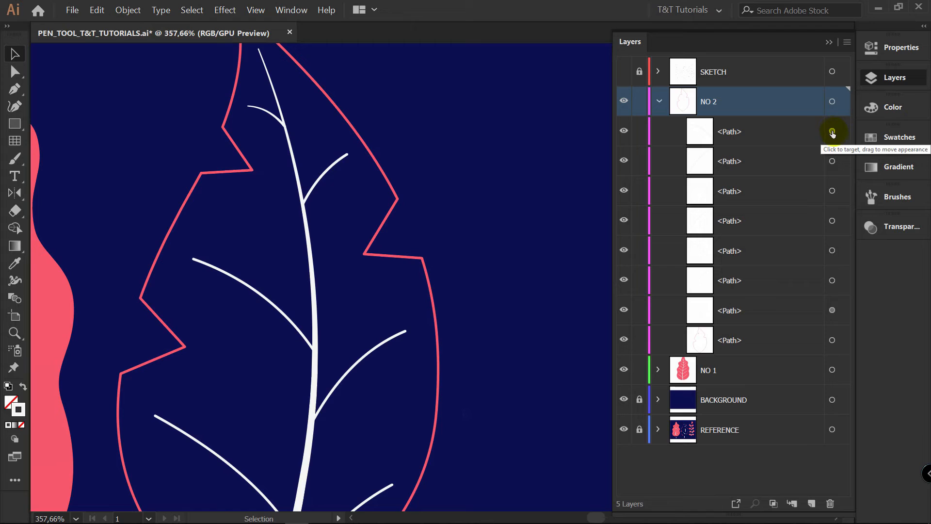
key(alt)
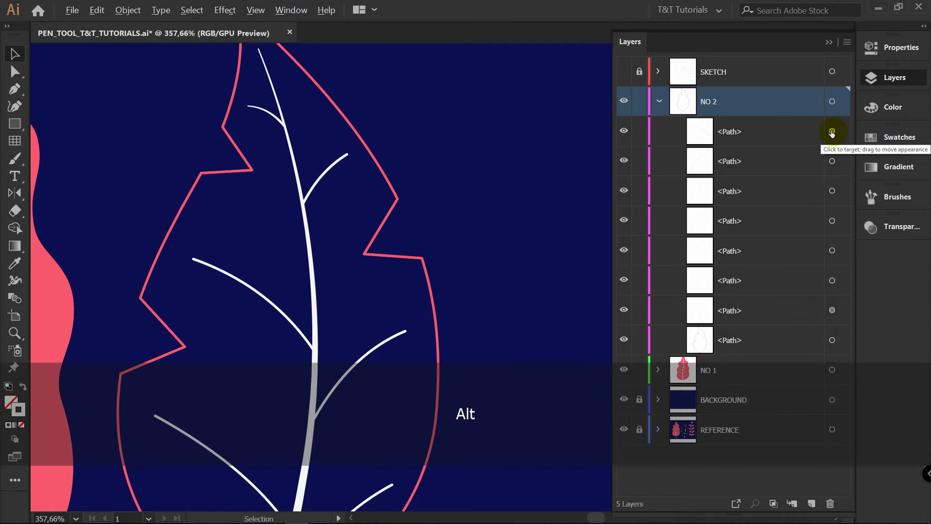
drag(832, 133, 832, 139)
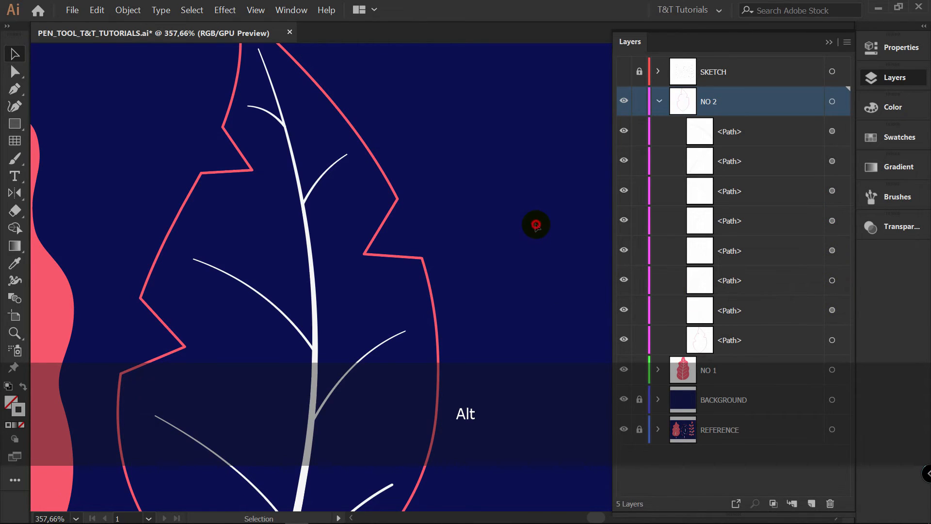
drag(509, 275, 511, 203)
key(v)
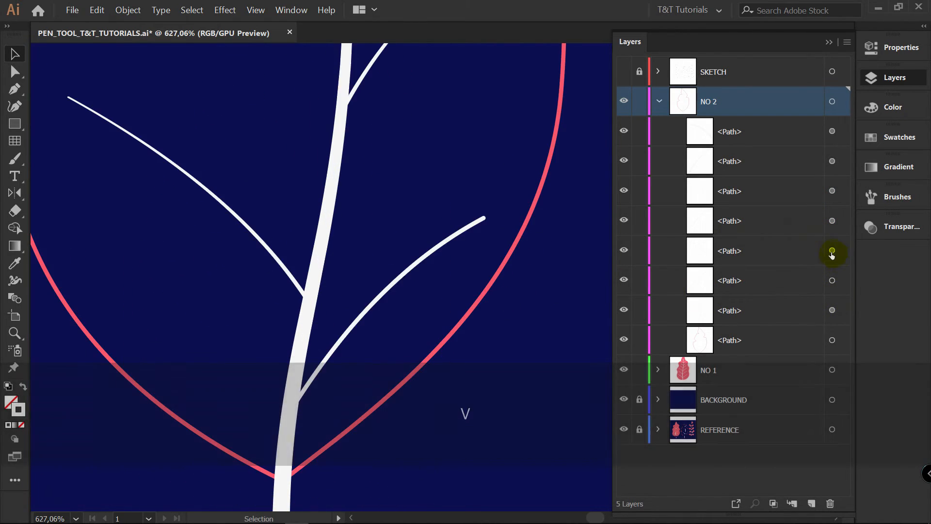
drag(832, 251, 831, 283)
Hide the NO 2, NO 1 and BACKGROUND layers and show the SKETCH layer
key(z)
drag(496, 195, 270, 272)
drag(426, 181, 332, 252)
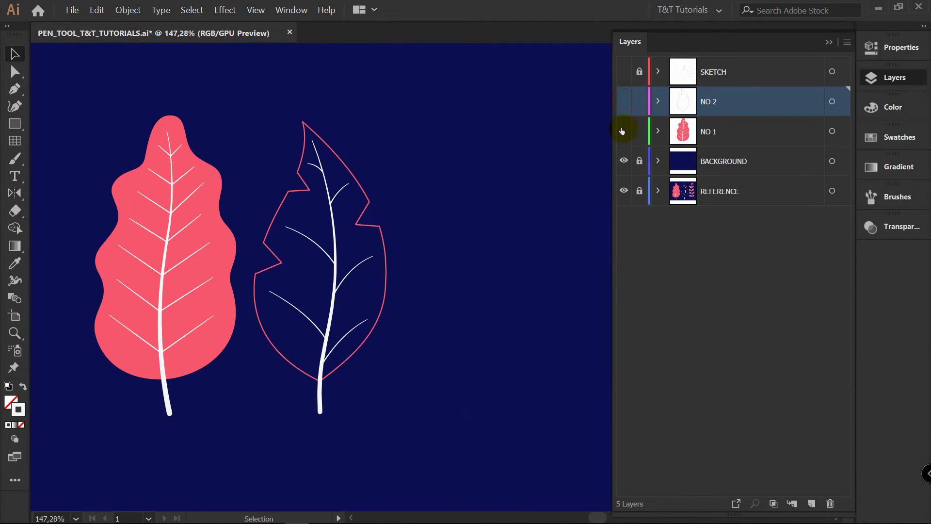
click(621, 161)
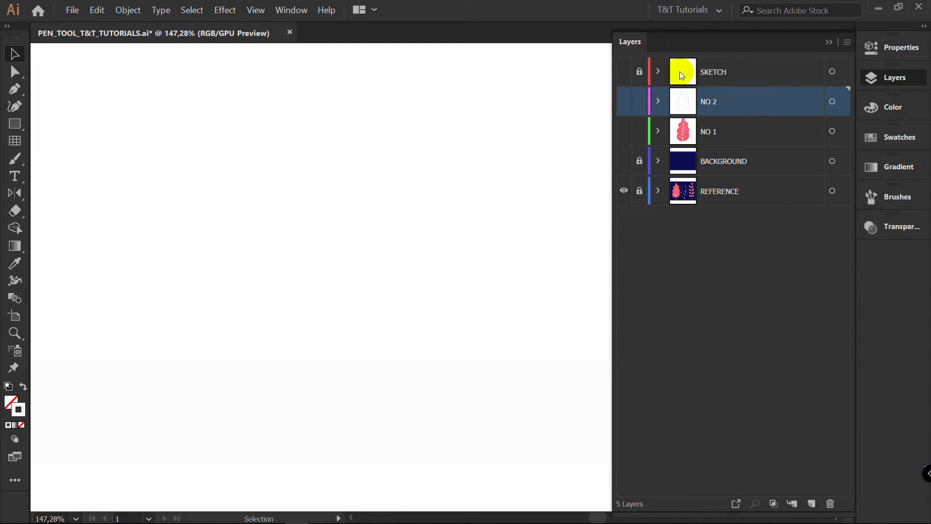
drag(515, 181, 449, 162)
Create a layer named NO 3 directly below SKETCH and set the stroke color to the pink palette swatch
click(812, 503)
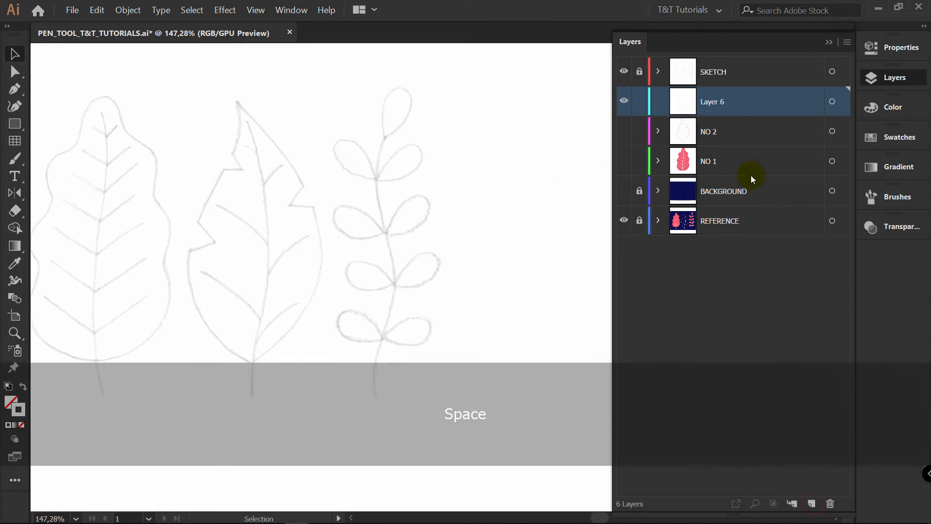
double_click(716, 101)
text(NO 3)
key(Return)
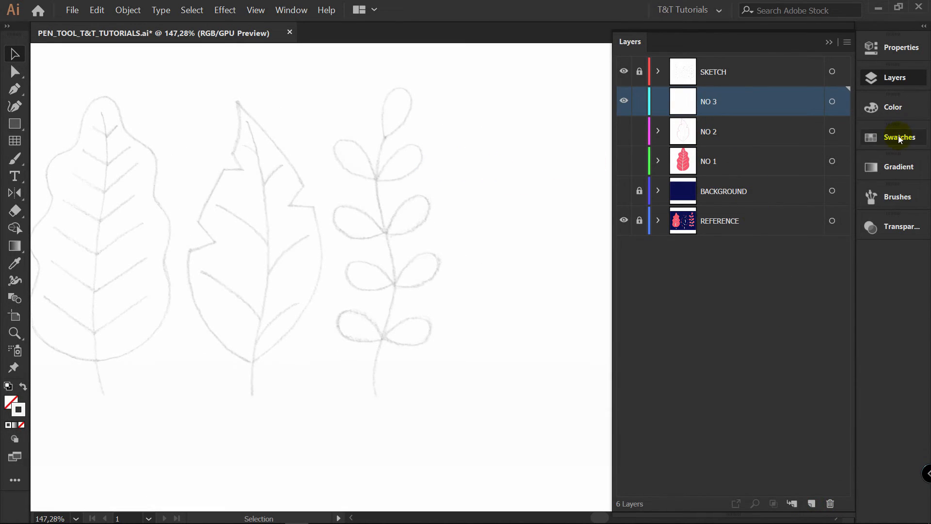
click(897, 136)
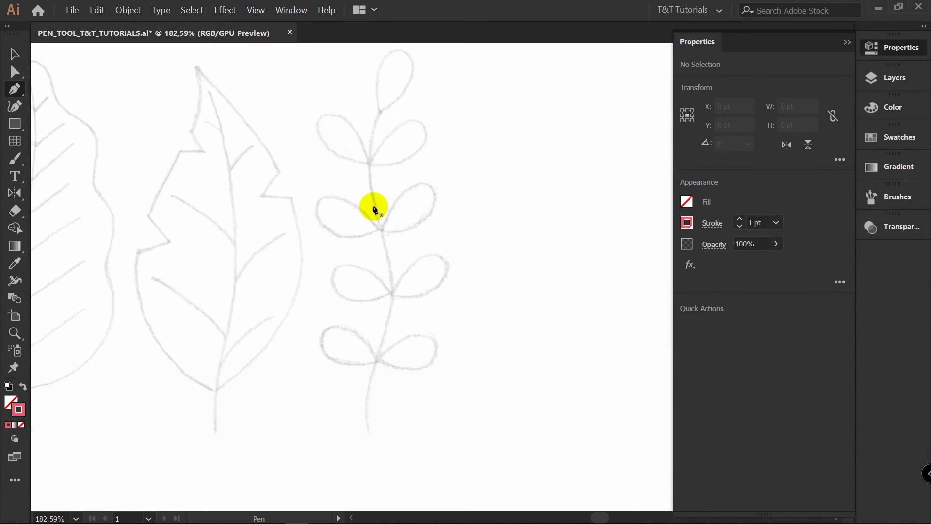
Draw the sketched sprig's stem from the top leaflet's base to its lower end as a five-anchor path of straight segments
click(382, 107)
click(368, 170)
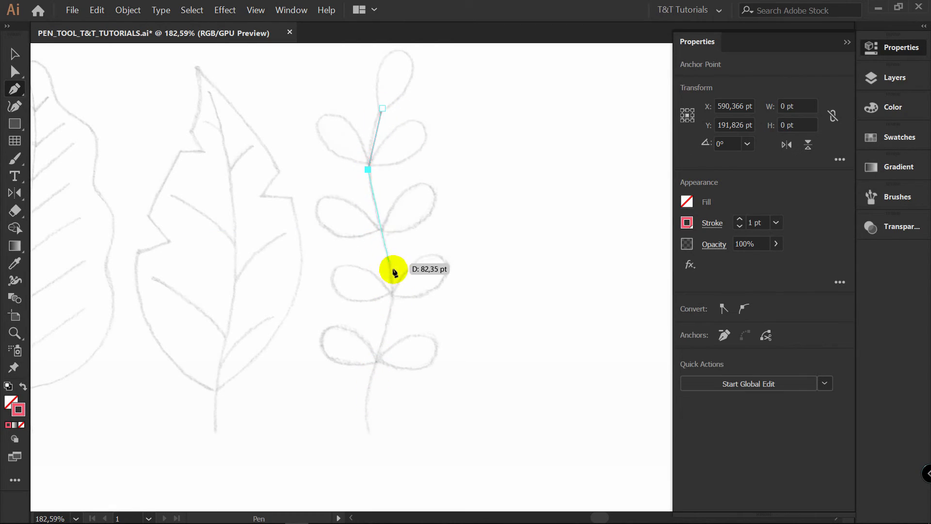
click(398, 297)
click(363, 397)
click(370, 430)
Bend the straight stem segments into curves by pulling handles from the path's inner anchors
drag(388, 426, 383, 107)
key(alt)
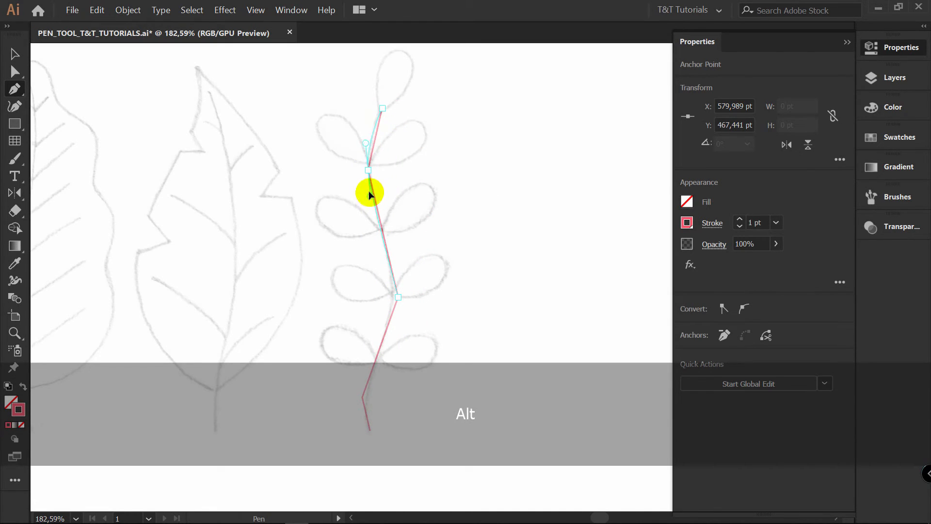
drag(368, 194, 367, 193)
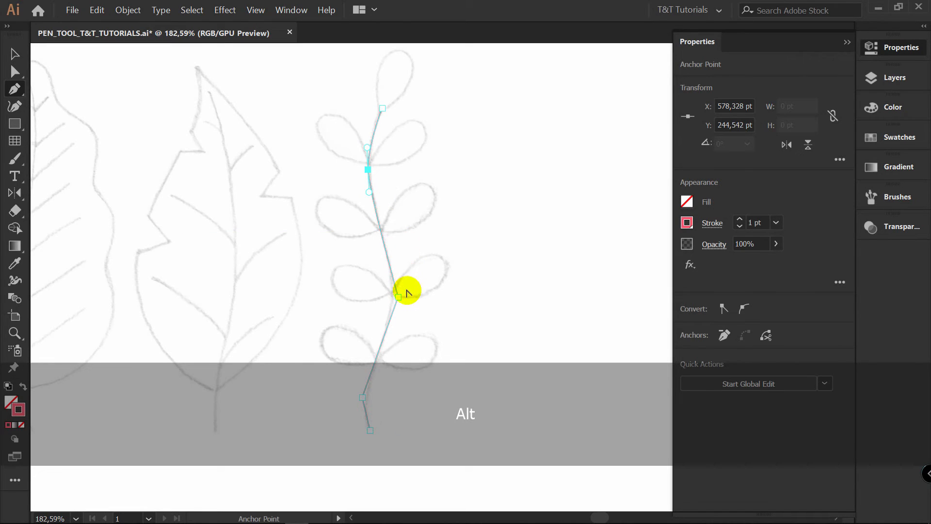
drag(399, 298, 400, 272)
drag(400, 323, 398, 327)
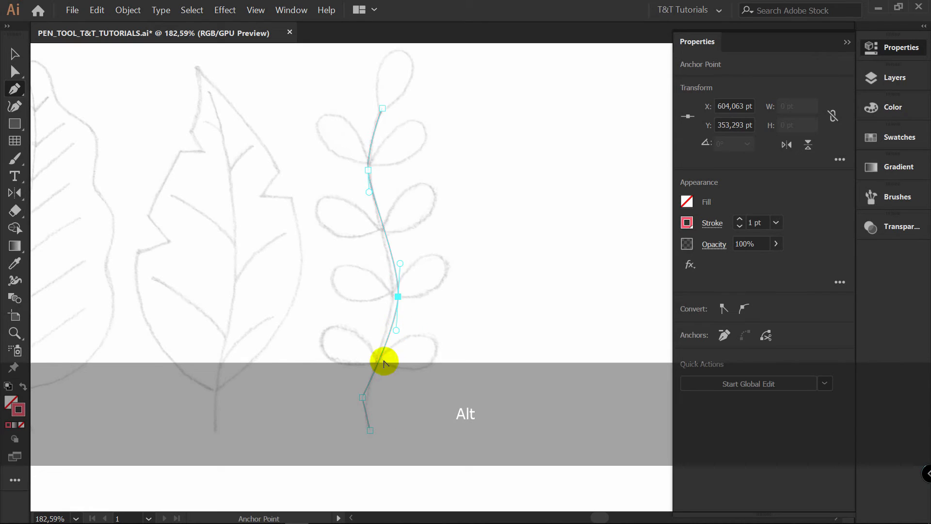
drag(359, 413, 362, 418)
Adjust the stem's anchors and handles toward the sketch line, and delete the stem path
drag(399, 377, 406, 295)
key(a)
drag(405, 216, 401, 210)
drag(425, 101, 420, 155)
click(386, 134)
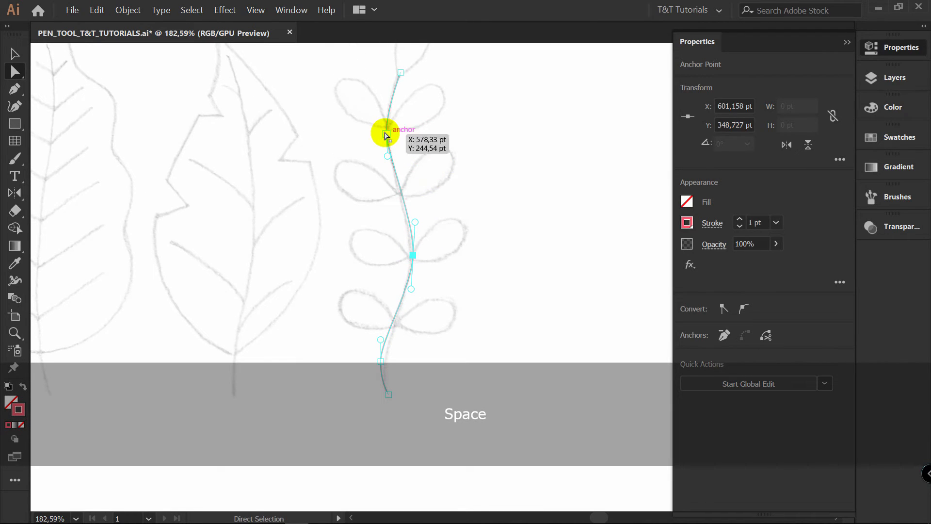
drag(384, 110, 384, 105)
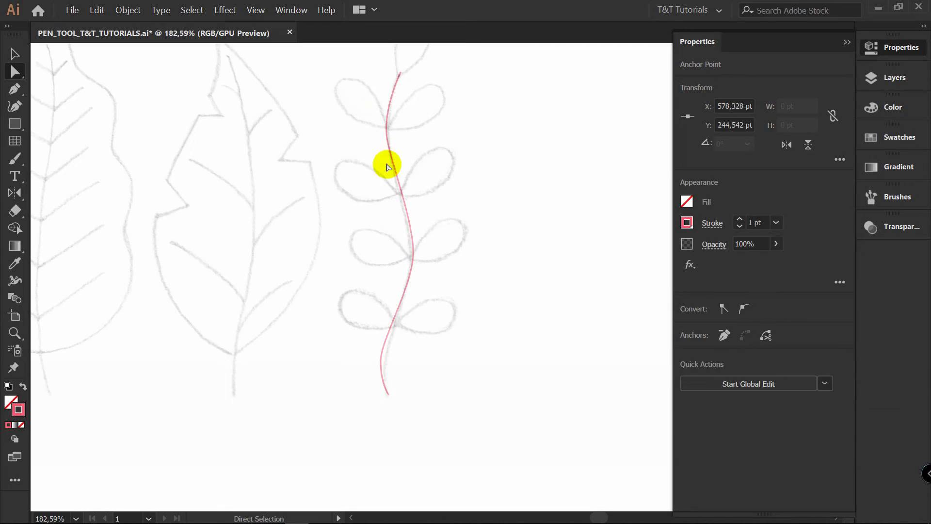
click(387, 167)
key(v)
scroll(376, 177, down, 1)
click(376, 177)
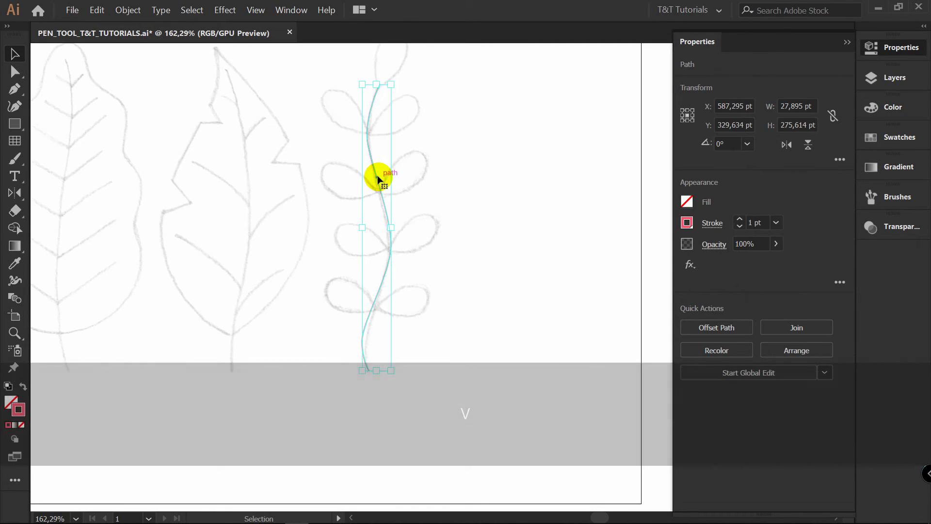
key(Delete)
Redraw the sprig's stem in straight Pen tool segments, turning at three inner anchors down to the stem's end
key(p)
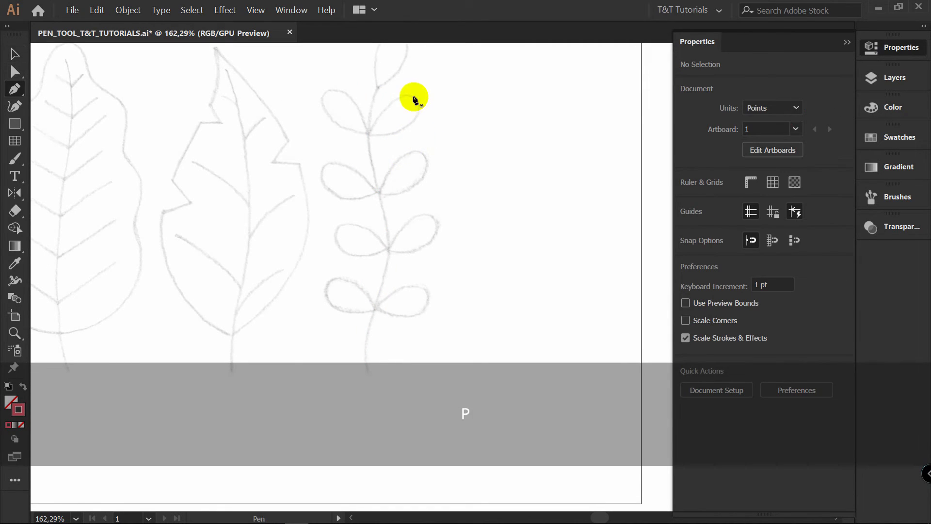
drag(378, 84, 364, 128)
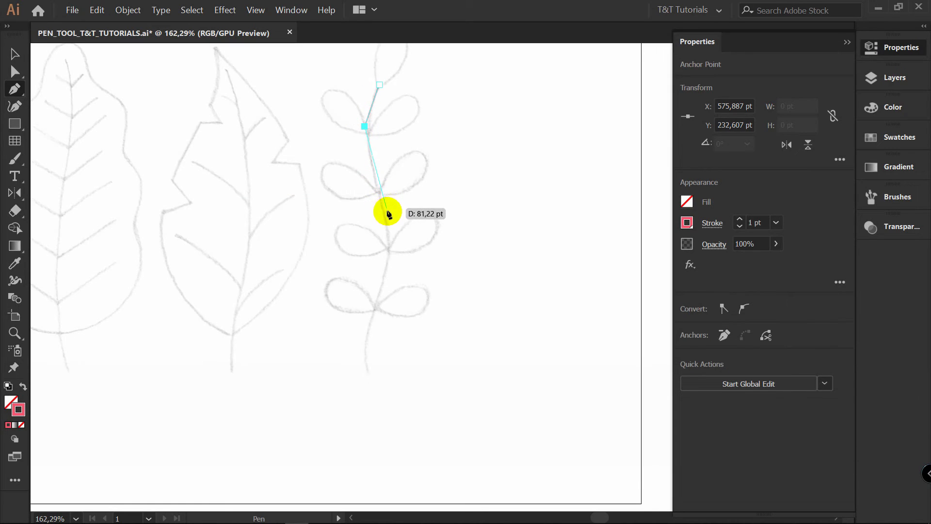
click(393, 244)
click(365, 333)
click(367, 369)
Reshape the redrawn stem's straight segments into curves and convert its inner anchors to smooth points
key(alt)
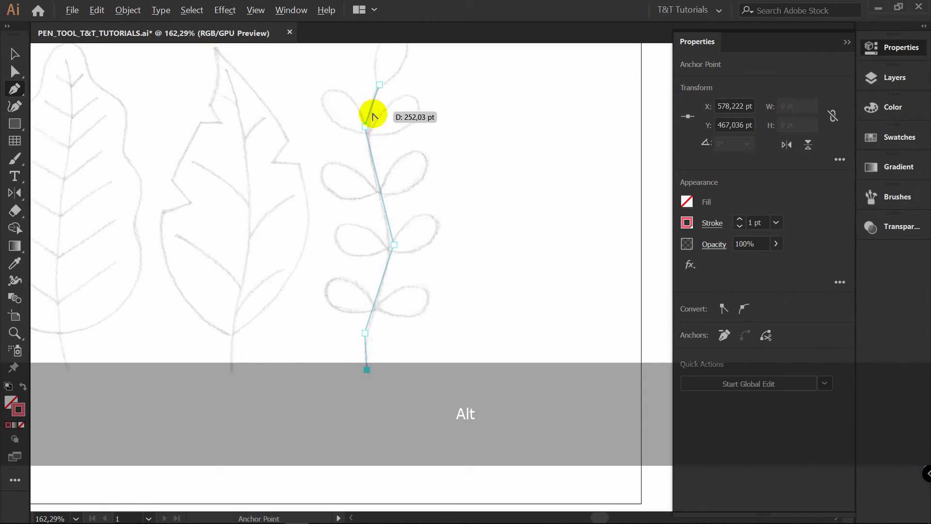
drag(373, 104, 368, 101)
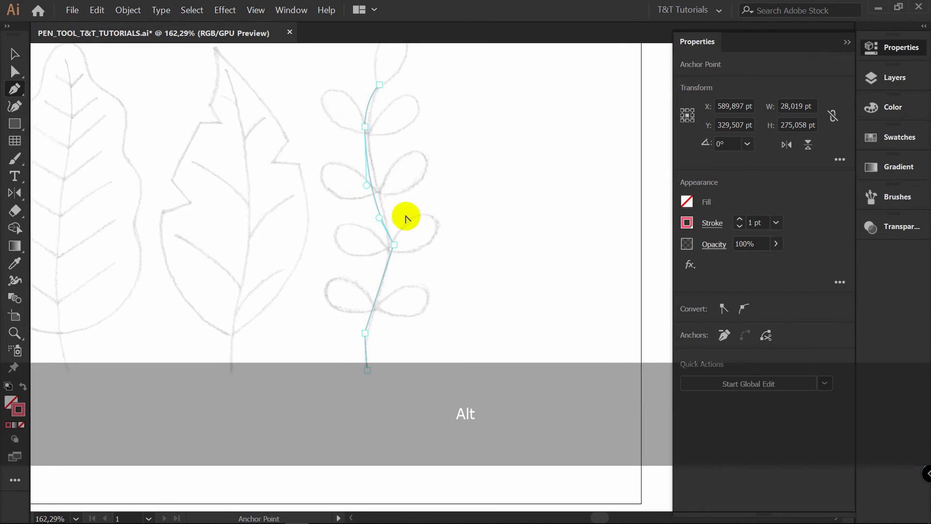
mouse_move(386, 271)
mouse_down()
mouse_move(377, 270)
mouse_move(389, 280)
mouse_up()
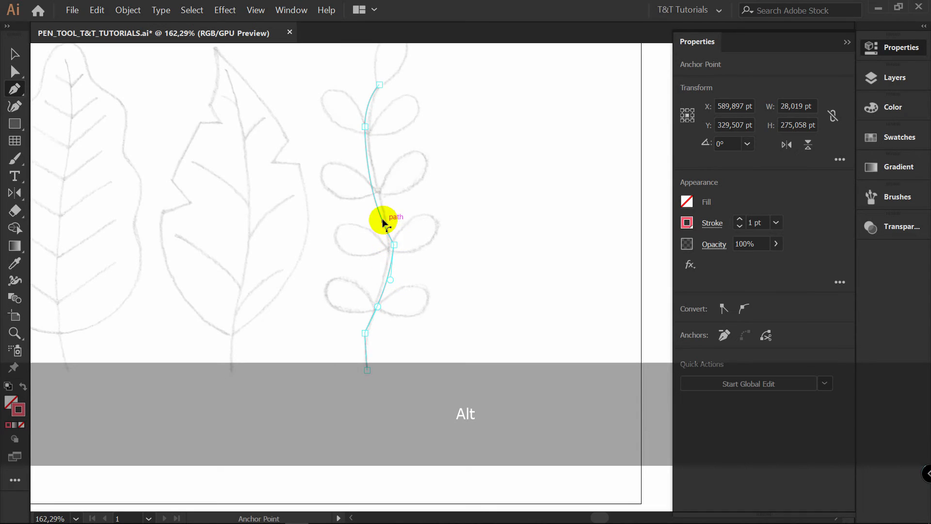
mouse_move(375, 199)
mouse_down()
mouse_move(384, 200)
mouse_move(383, 189)
mouse_up()
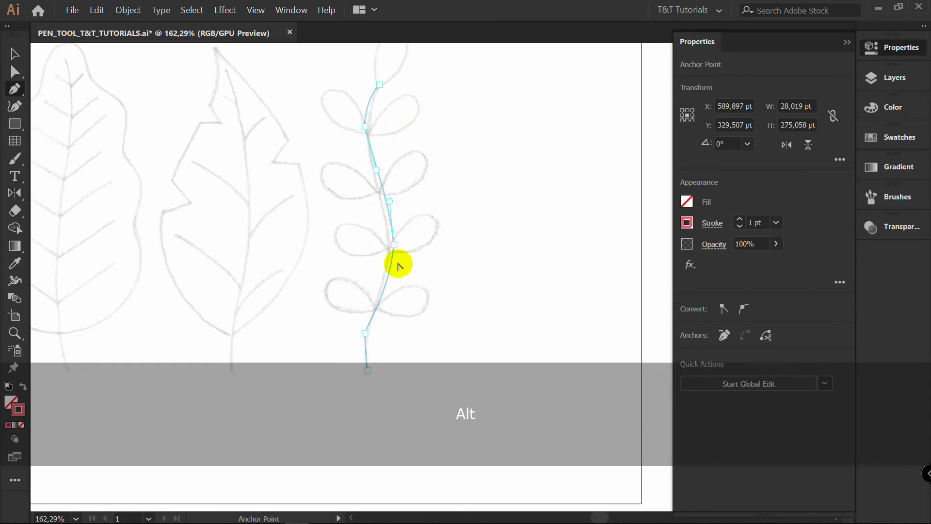
drag(361, 347, 362, 344)
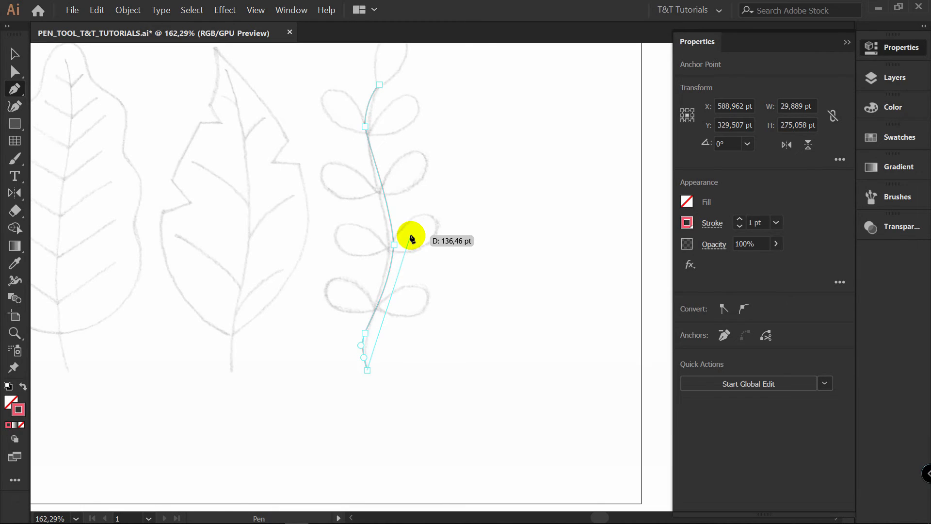
key(alt)
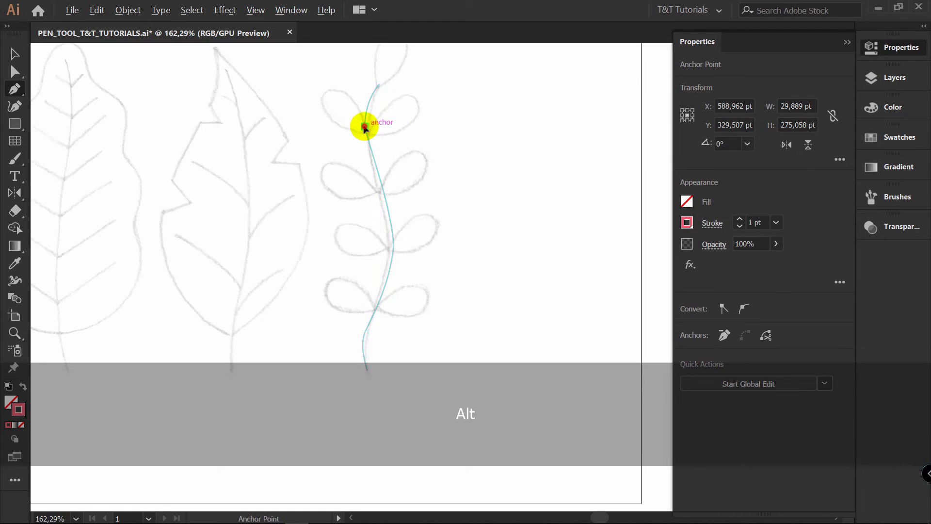
alt+click(394, 247)
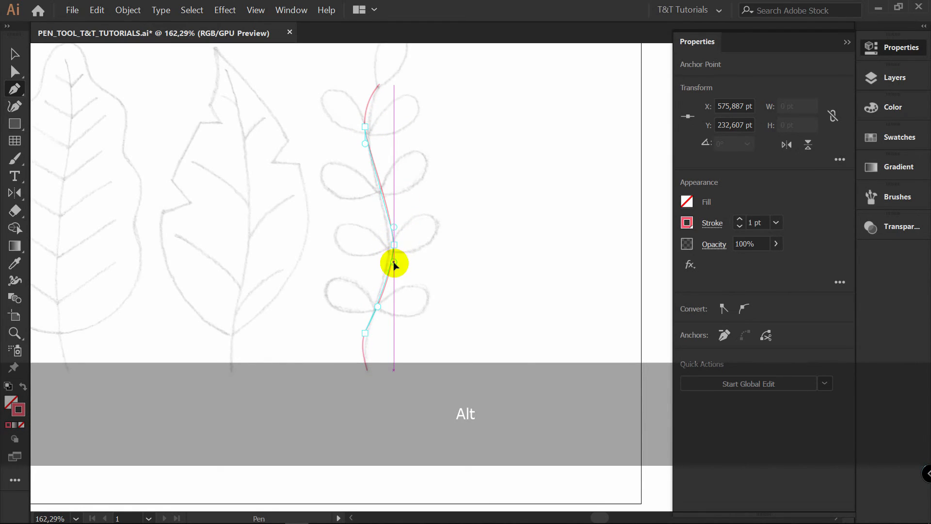
Move the stem's middle anchor onto the sketch line, refine the handles of its lower curve, and deselect the path
key(a)
drag(394, 245, 392, 242)
drag(365, 332, 377, 300)
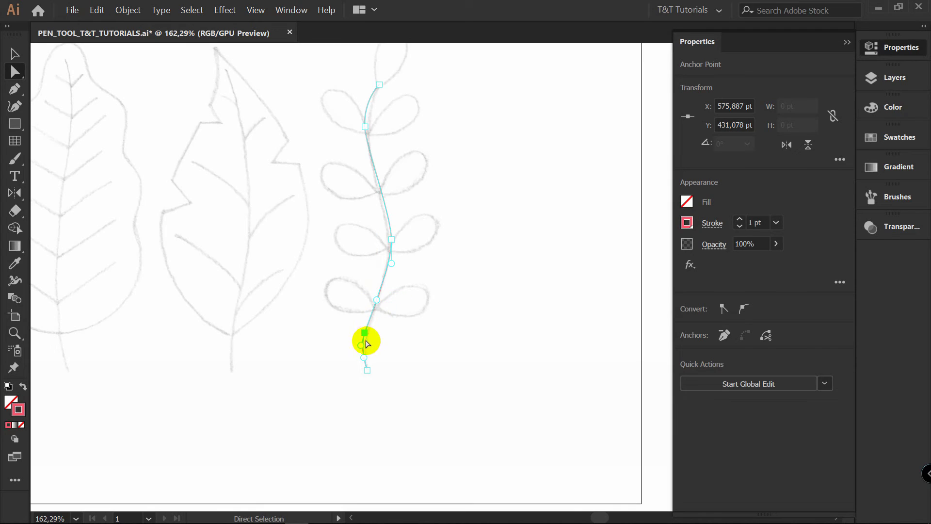
click(362, 327)
click(364, 333)
click(413, 289)
Adjust the curve at the stem's upper end to follow the sketch, and delete the whole stem path
key(z)
drag(389, 152, 461, 239)
key(v)
key(space)
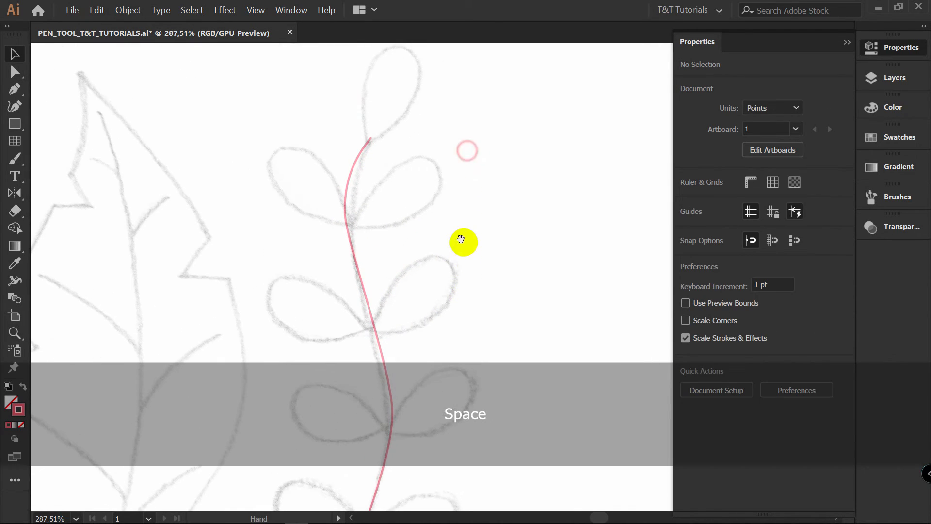
key(a)
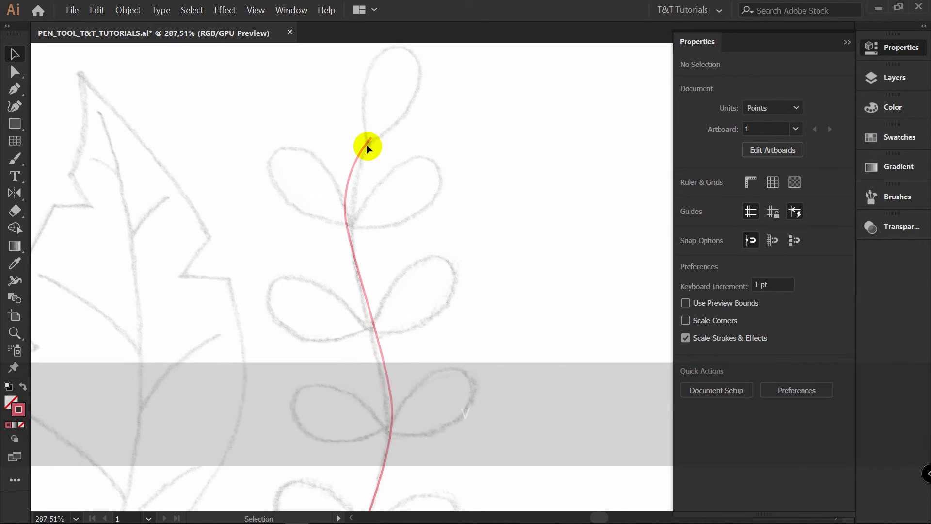
click(370, 139)
drag(355, 160, 357, 165)
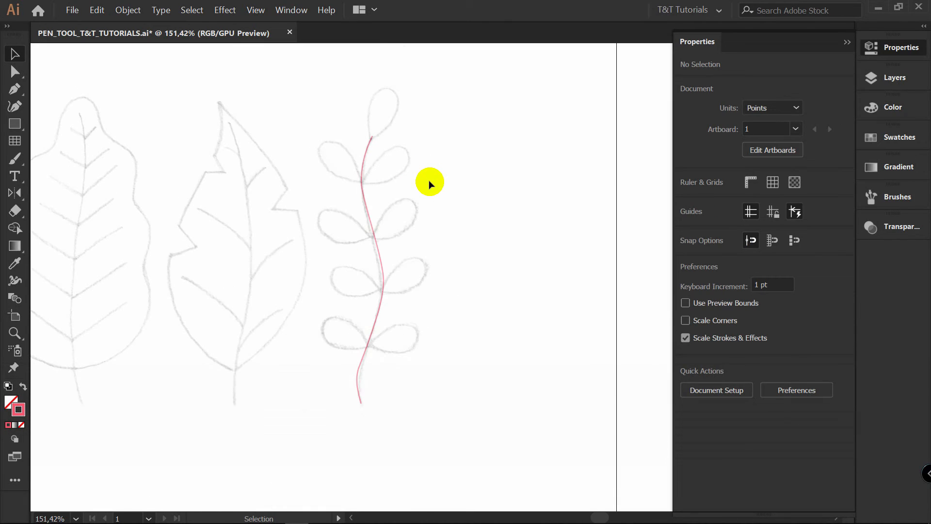
drag(422, 188, 341, 240)
key(Delete)
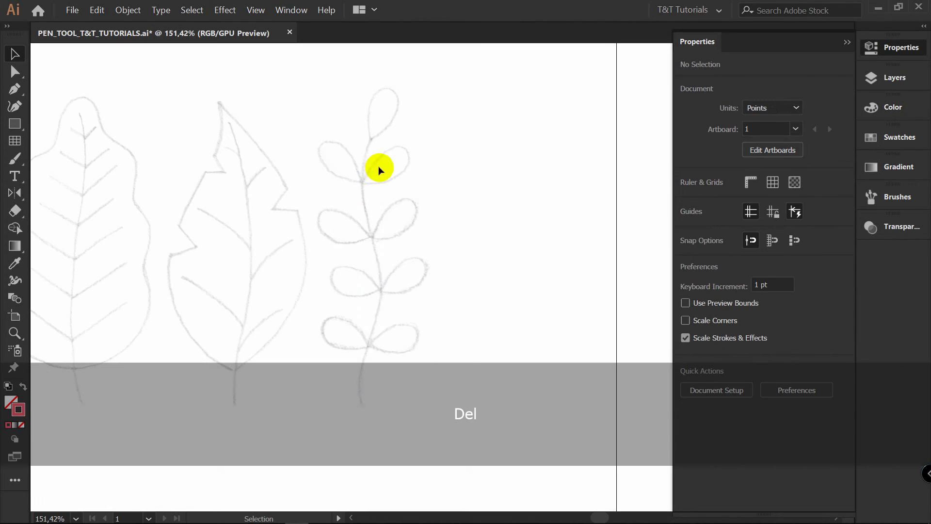
Trace the sprig's stem from the top leaflet's base to its lower end with smooth curved anchors, and deselect it
key(p)
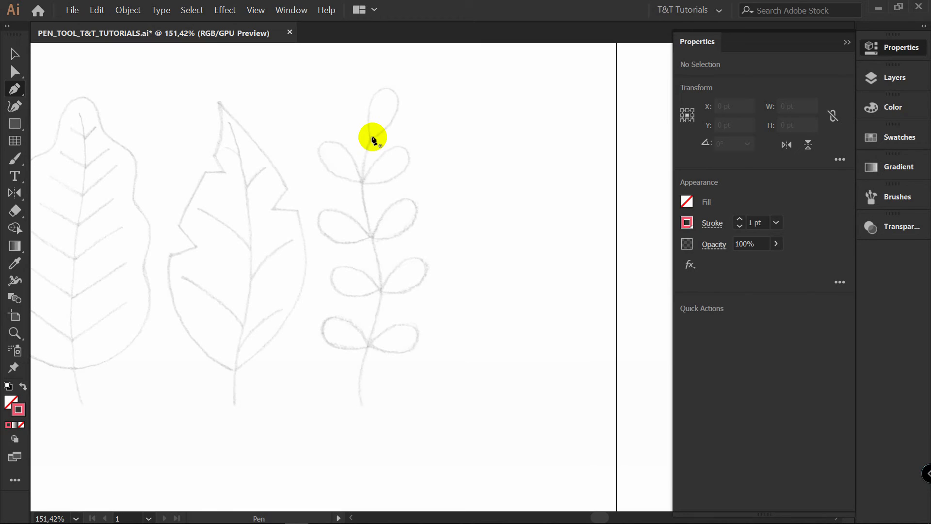
drag(364, 154, 364, 154)
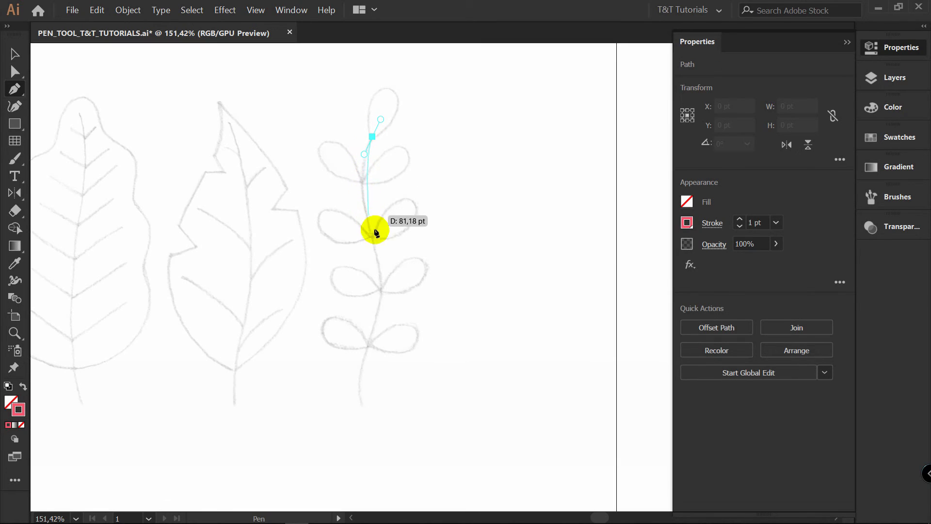
drag(385, 263, 389, 277)
drag(372, 331, 364, 355)
drag(363, 401, 369, 419)
key(v)
click(428, 309)
Trace the sprig's top leaflet outline with the Pen tool, starting at the stem's upper end
key(space)
drag(429, 309, 429, 291)
key(z)
drag(393, 247, 452, 165)
key(v)
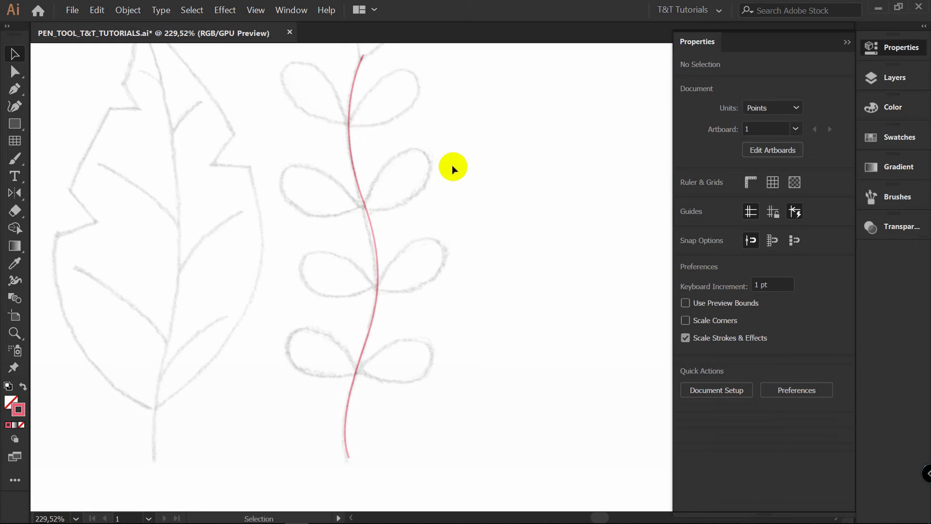
key(p)
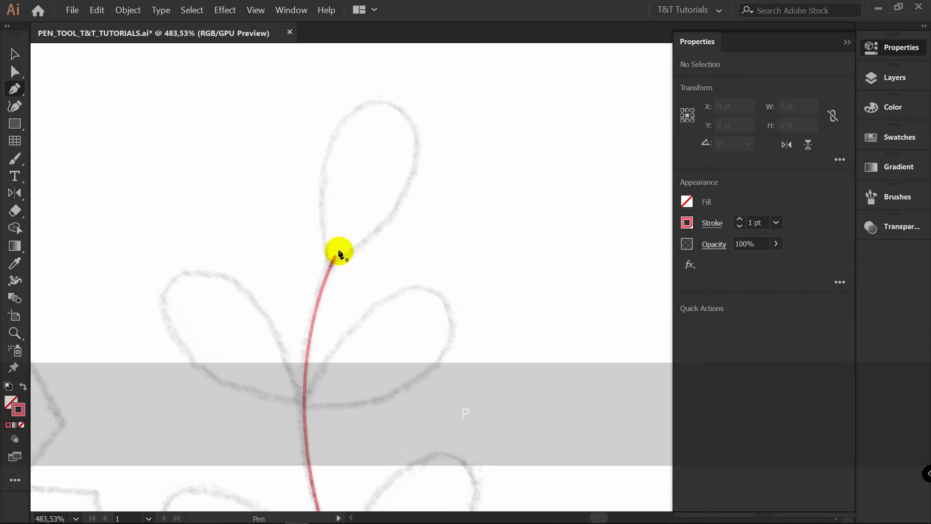
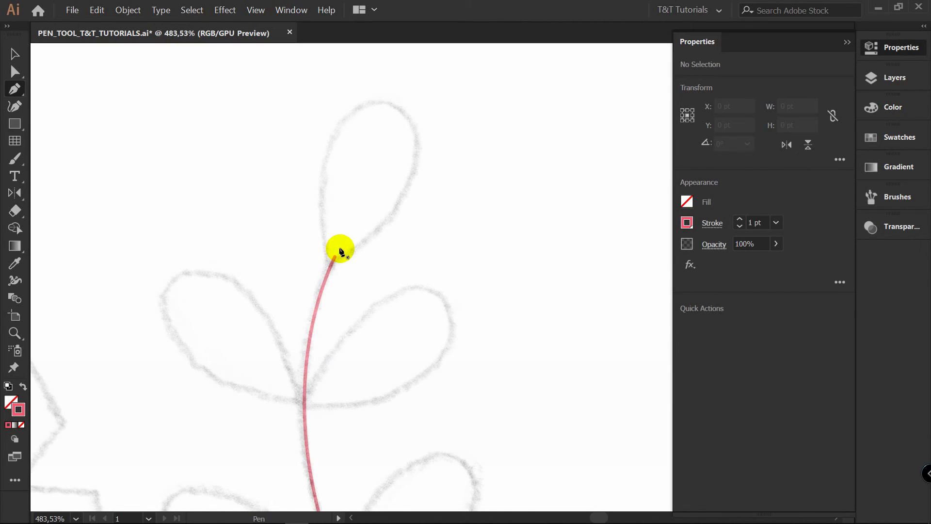
Draw the sprig's top leaflet as a closed curved path from the stem's upper end over the sketched tip and back
key(ctrl+s)
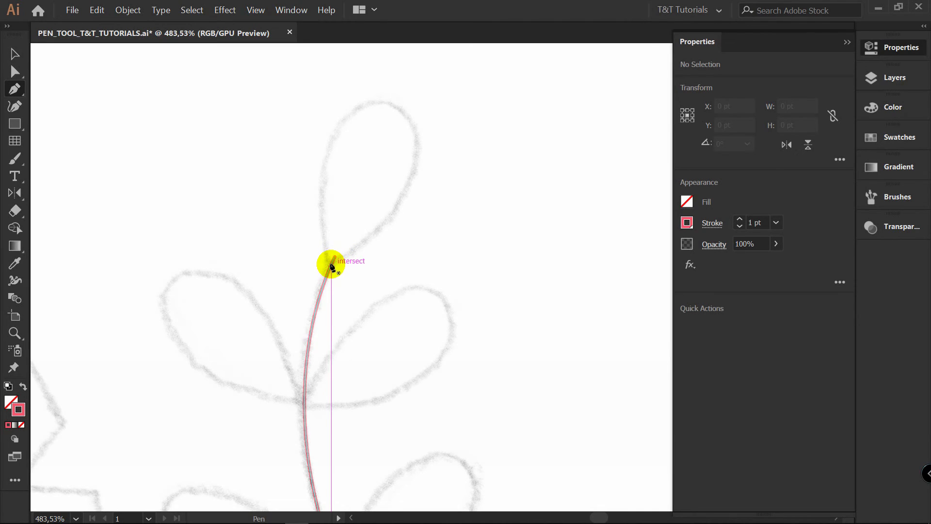
click(332, 266)
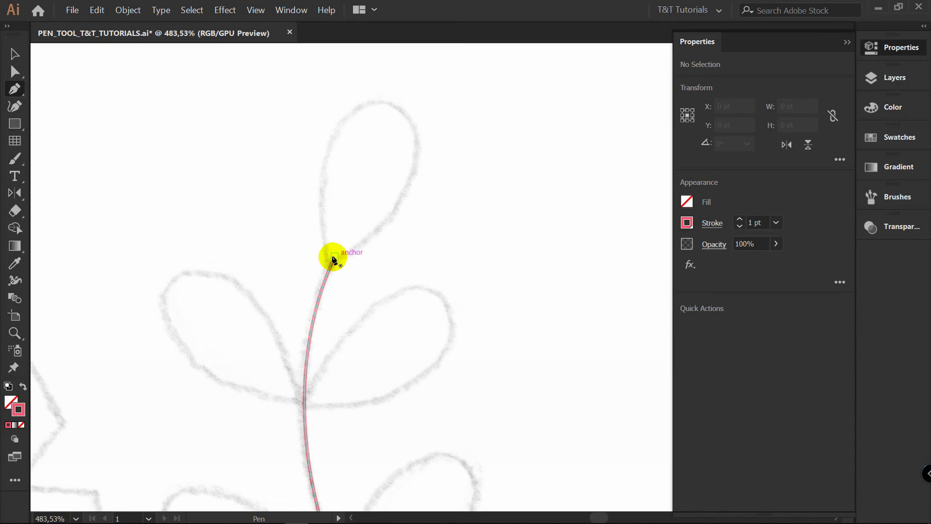
drag(332, 265, 326, 239)
drag(388, 103, 473, 113)
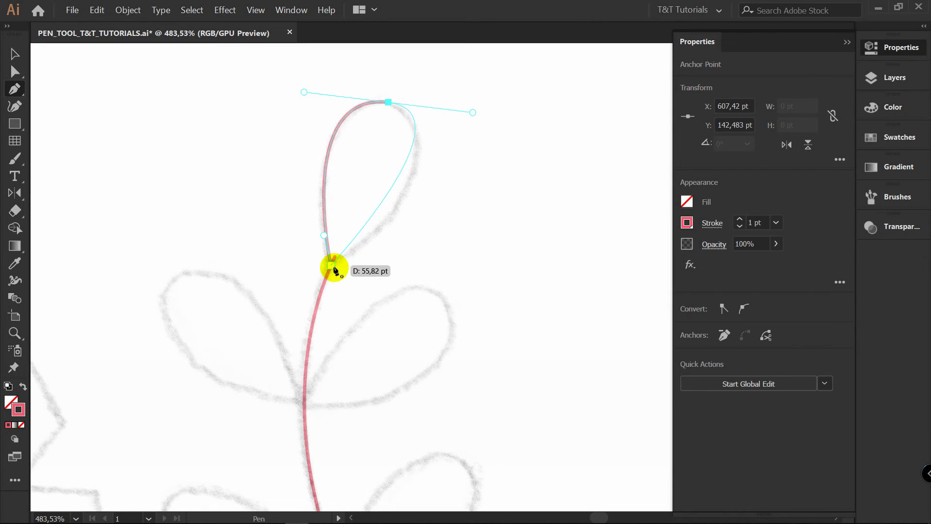
key(alt)
drag(338, 270, 296, 275)
Move the top leaflet's base anchor onto the end of the stem
key(z)
drag(338, 245, 422, 240)
key(a)
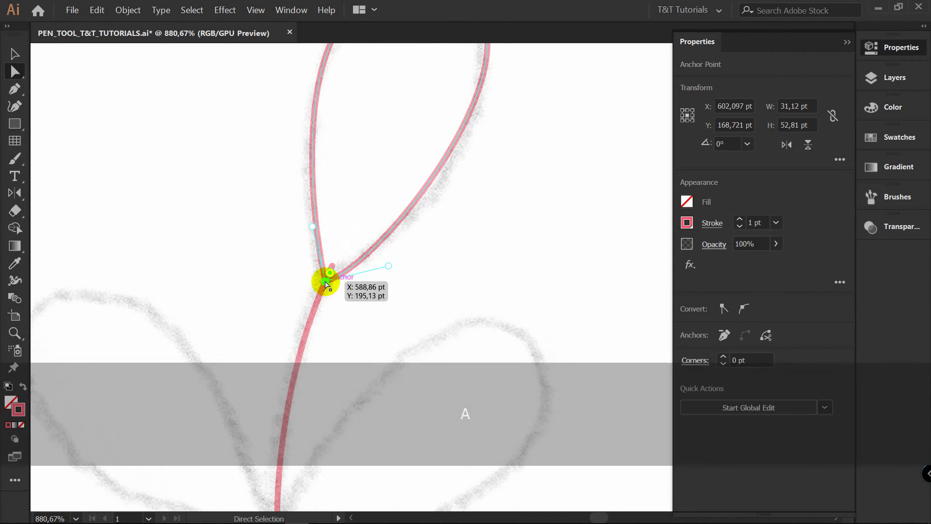
mouse_move(328, 277)
mouse_down()
mouse_move(339, 254)
mouse_move(333, 267)
mouse_up()
click(337, 272)
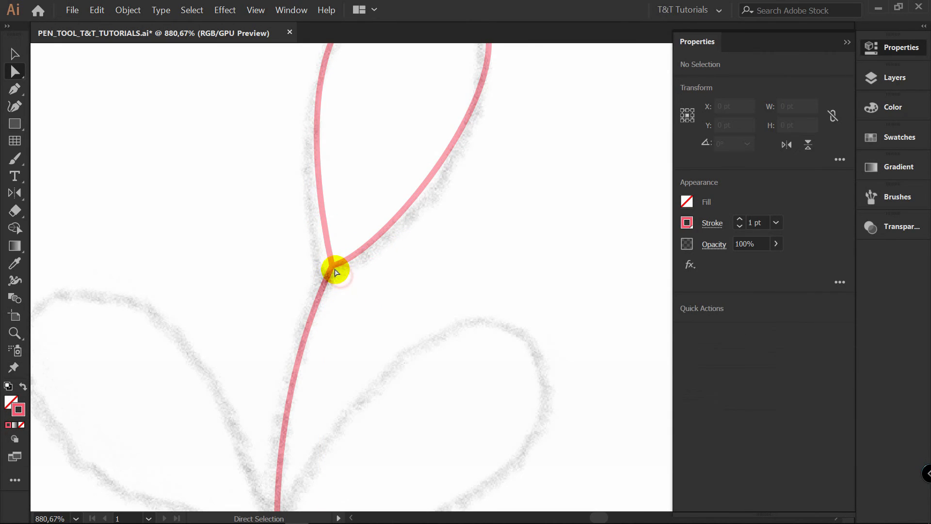
click(328, 270)
click(338, 263)
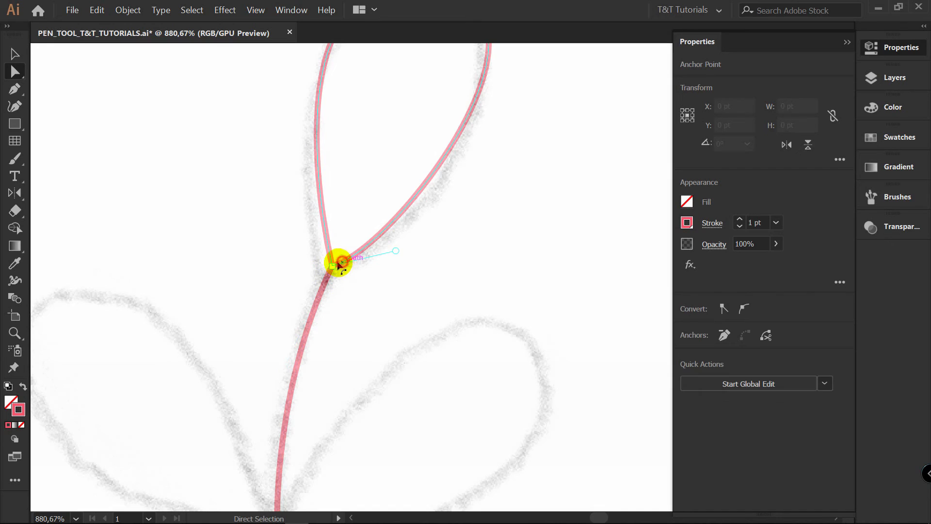
click(316, 266)
click(330, 269)
drag(331, 267, 328, 279)
key(ctrl+z)
Adjust both direction handles of the top leaflet's tip anchor so the rounded end follows the sketch
click(412, 262)
key(space)
drag(464, 173, 414, 299)
key(a)
click(430, 194)
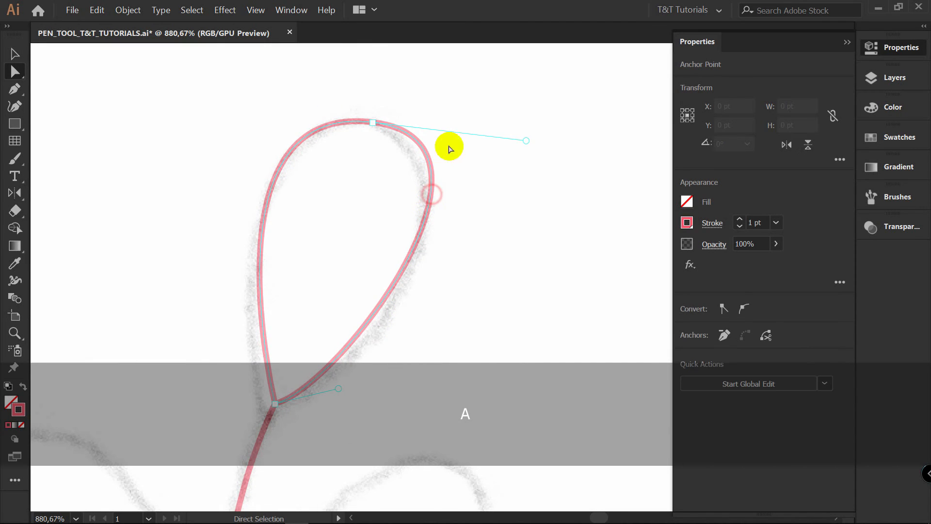
drag(525, 141, 500, 161)
drag(368, 124, 245, 92)
Reshape the top leaflet's two sides by adjusting the direction handles at its base anchor
click(261, 347)
drag(235, 347, 235, 333)
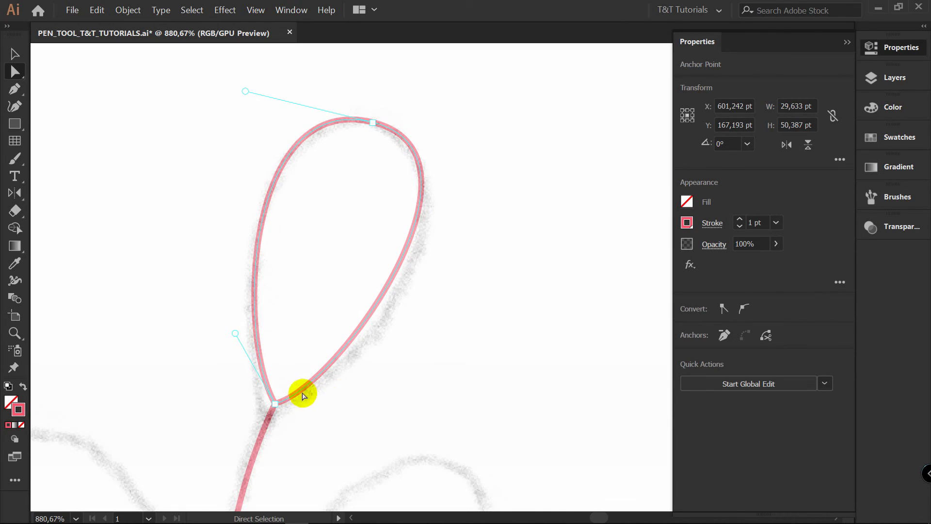
click(273, 402)
drag(339, 388, 389, 386)
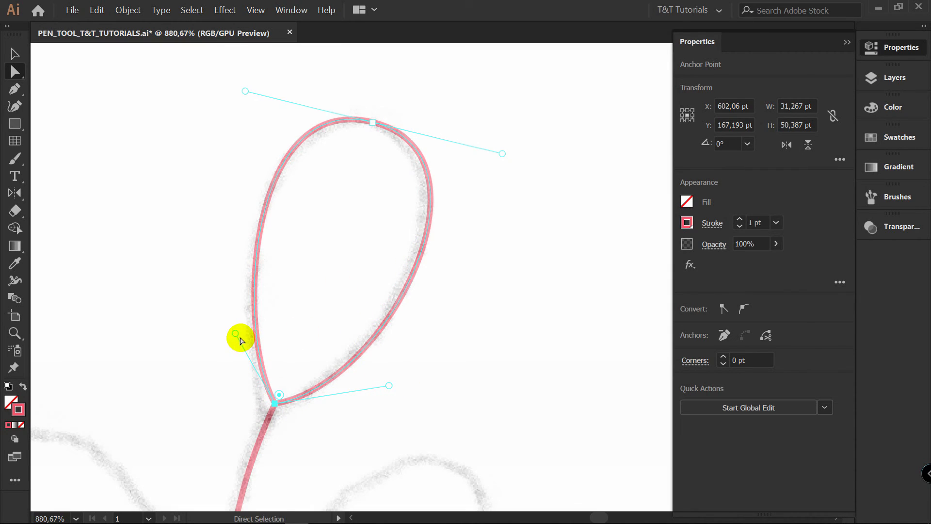
drag(228, 335, 218, 336)
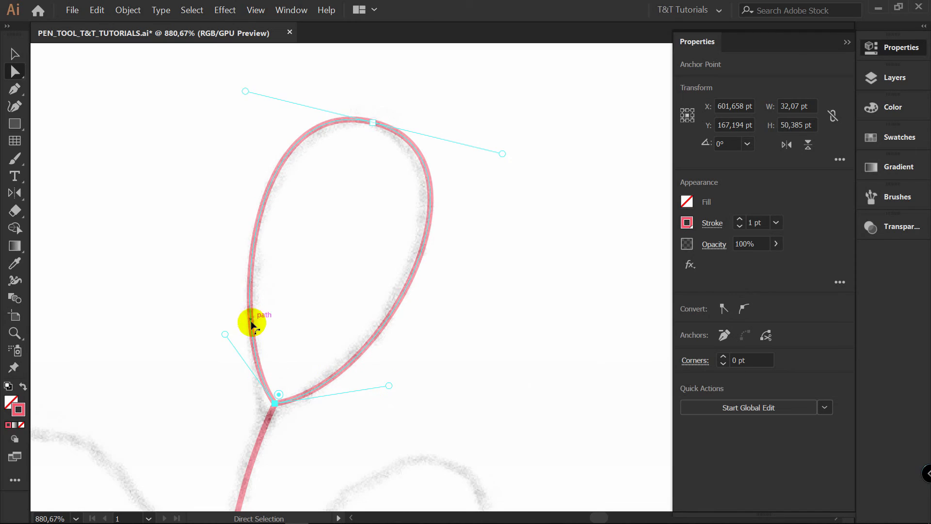
Try converting the top leaflet's base anchor to smooth and repositioning its handles, and undo the last handle changes
click(744, 308)
drag(378, 448, 381, 366)
key(alt)
drag(192, 381, 223, 319)
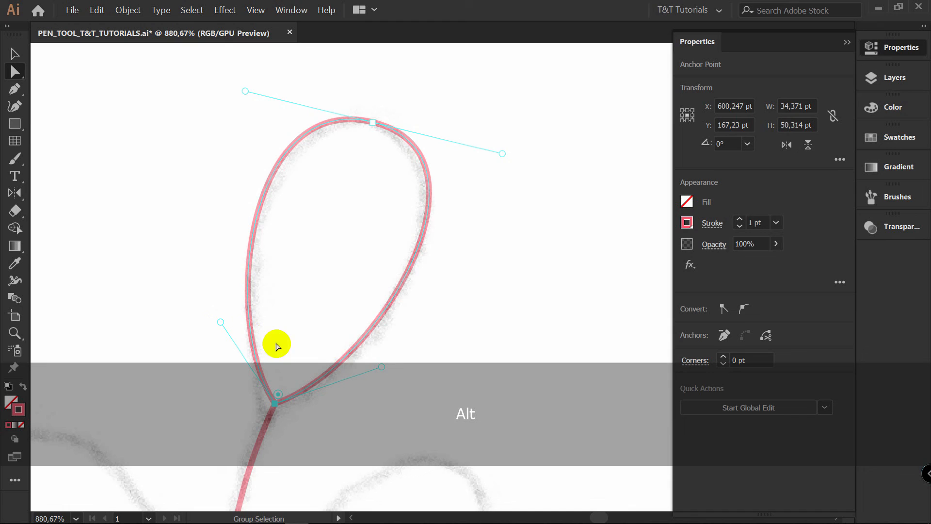
key(space)
drag(408, 354, 451, 268)
key(ctrl+z)
key(ctrl+z)
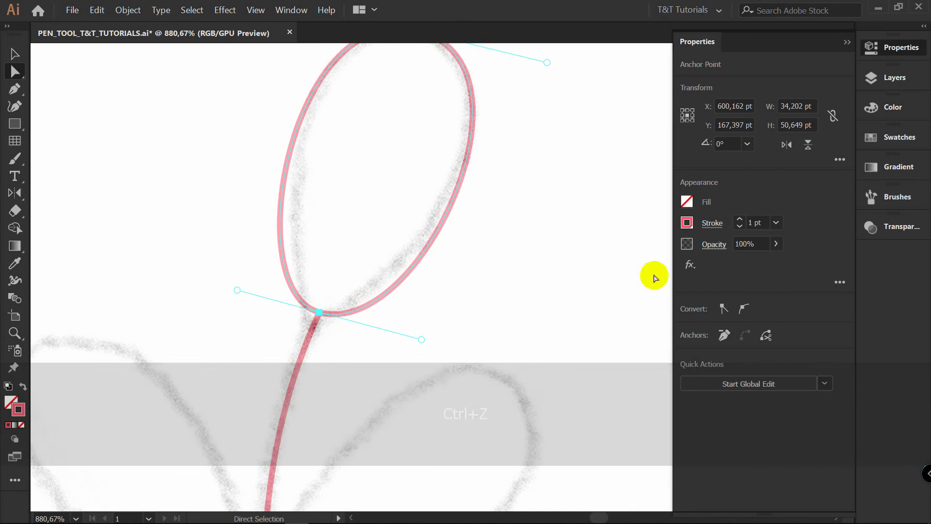
Convert the top leaflet's base anchor to a corner, redraw its handles to fit each side to the sketch, and deselect the path
click(723, 308)
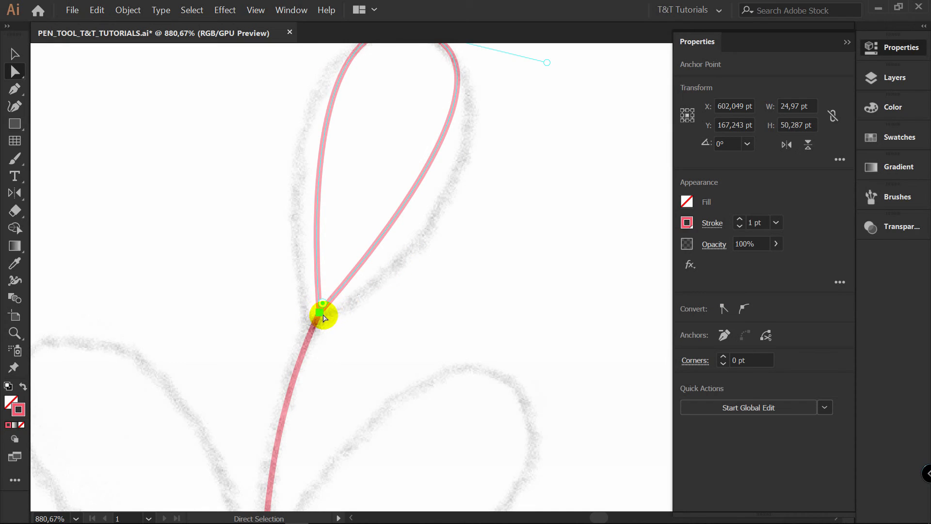
key(p)
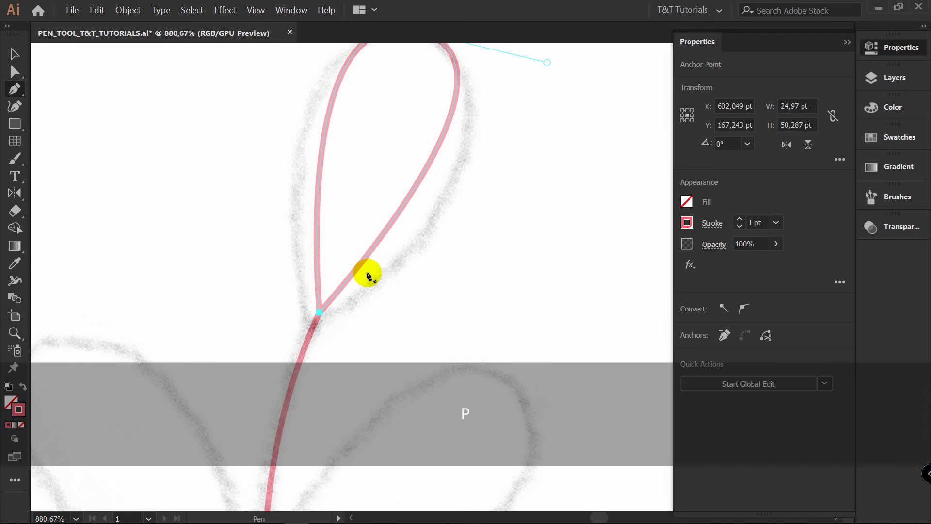
drag(321, 312, 264, 288)
key(a)
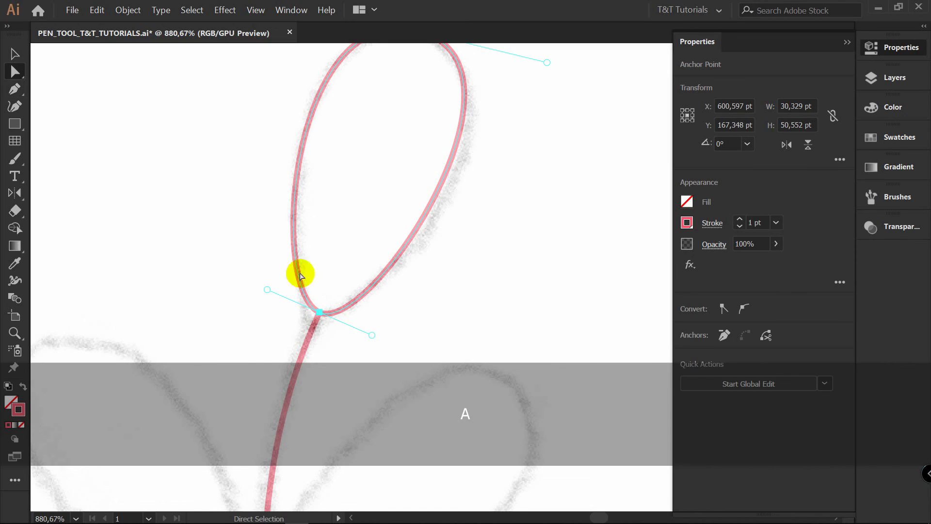
click(264, 288)
click(321, 312)
drag(269, 294, 265, 238)
drag(377, 332, 427, 282)
drag(380, 281, 411, 239)
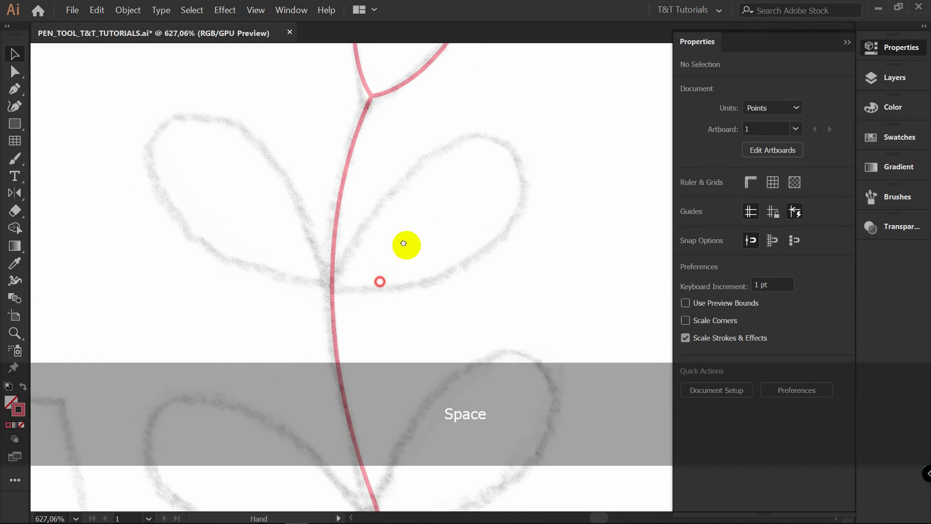
key(v)
click(380, 222)
Trace the left leaflet of the sprig's uppermost pair as a closed curved path starting and ending on the stem
key(p)
drag(339, 279, 322, 218)
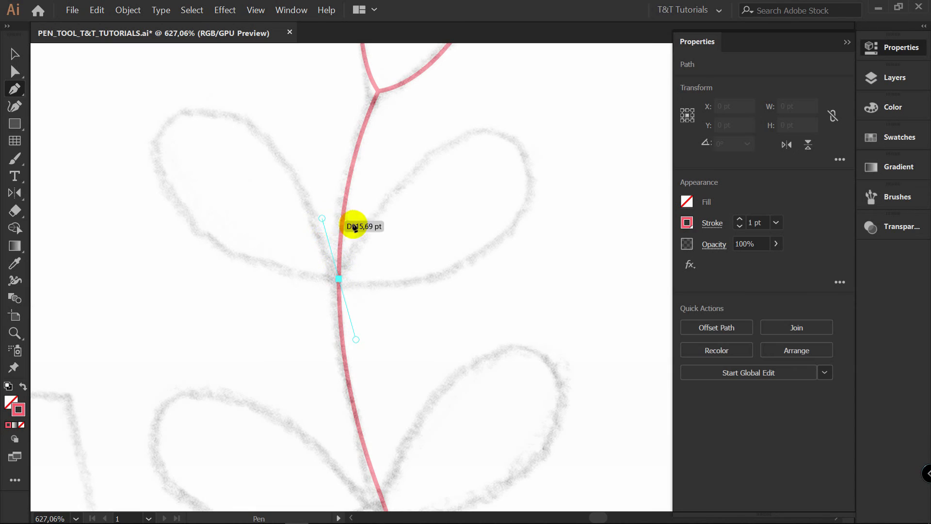
mouse_move(167, 125)
mouse_down()
mouse_move(73, 193)
mouse_move(167, 122)
mouse_move(154, 135)
mouse_up()
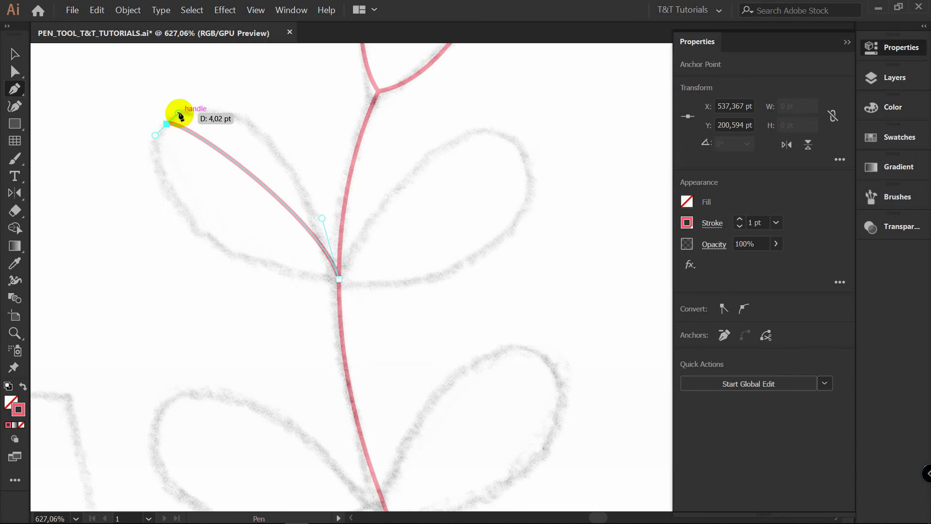
key(alt)
mouse_move(180, 112)
mouse_down()
mouse_move(245, 61)
mouse_move(223, 95)
mouse_move(280, 129)
mouse_move(292, 239)
mouse_move(349, 207)
mouse_move(291, 218)
mouse_move(322, 179)
mouse_move(337, 189)
mouse_move(301, 210)
mouse_move(315, 307)
mouse_move(298, 301)
mouse_move(461, 371)
mouse_move(461, 361)
mouse_move(532, 371)
mouse_move(587, 357)
mouse_move(485, 348)
mouse_move(461, 367)
mouse_move(481, 364)
mouse_move(485, 297)
mouse_move(376, 301)
mouse_move(258, 285)
mouse_up()
key(space)
key(alt)
key(space)
Refine that left leaflet's handles, convert its tip anchor to smooth, and deselect the path
key(a)
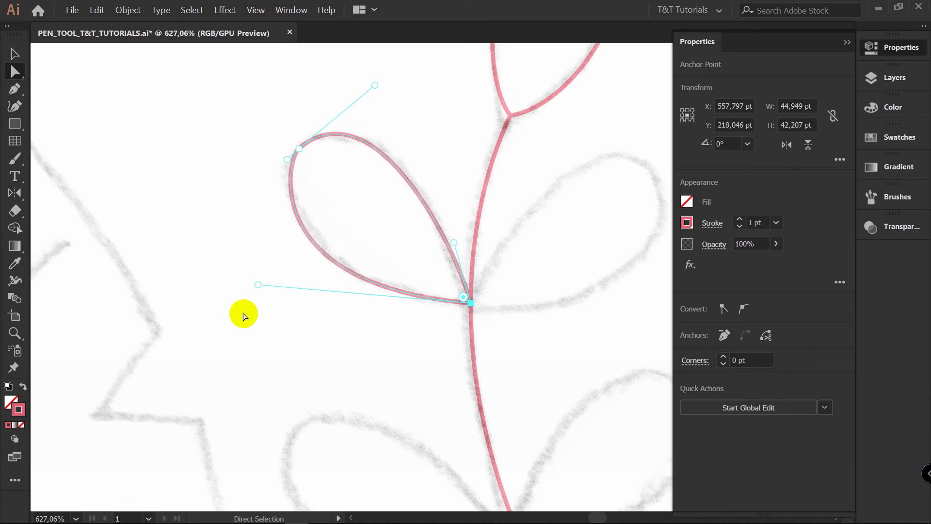
drag(286, 161, 275, 167)
click(299, 149)
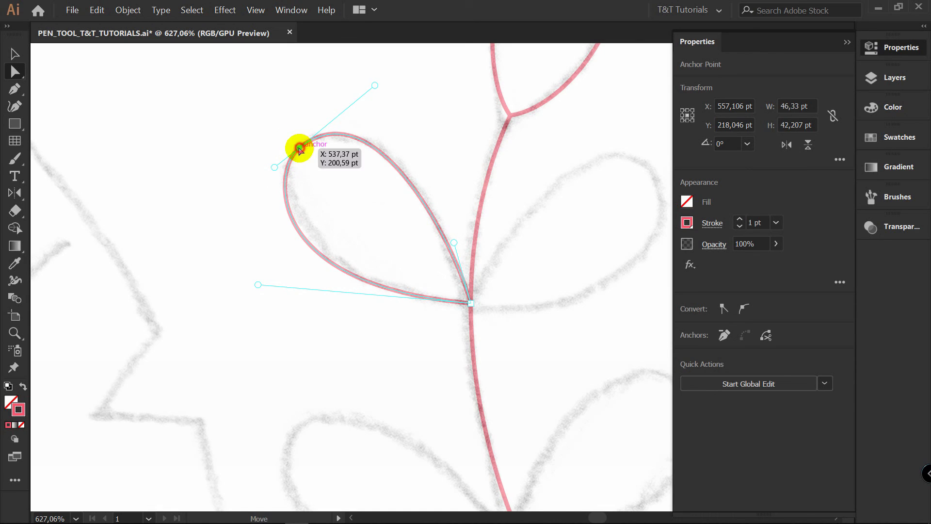
drag(375, 86, 394, 127)
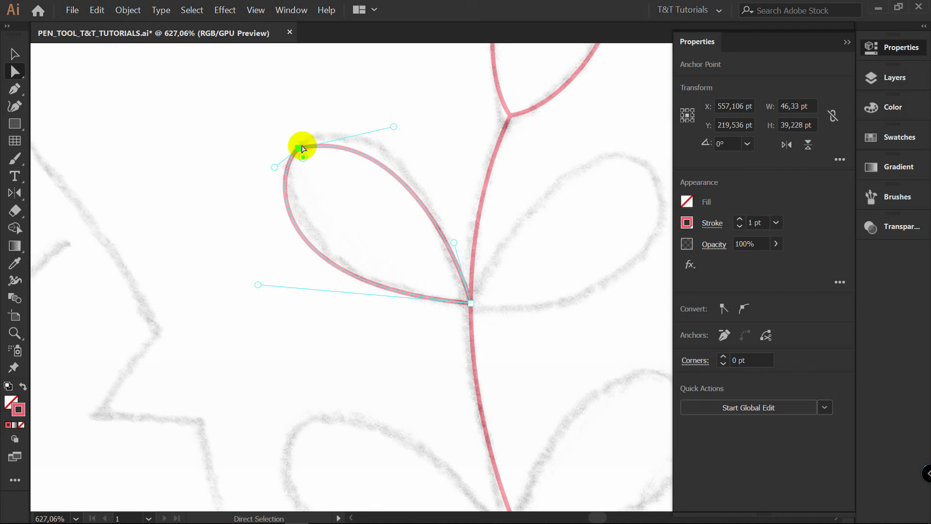
click(744, 309)
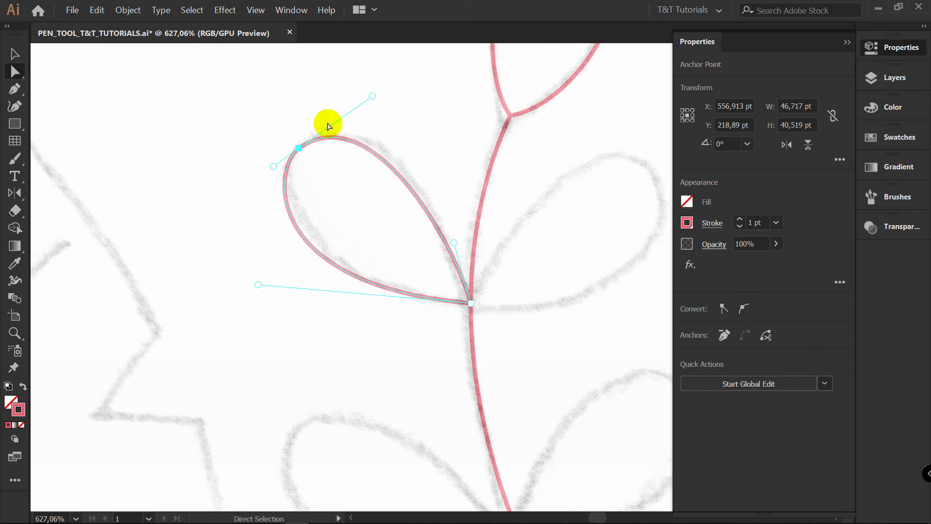
drag(257, 285, 272, 278)
click(360, 203)
Trace the right leaflet of the uppermost pair as a closed curved path from the same stem point, and deselect it
key(space)
drag(457, 202, 359, 189)
key(p)
drag(333, 276, 344, 252)
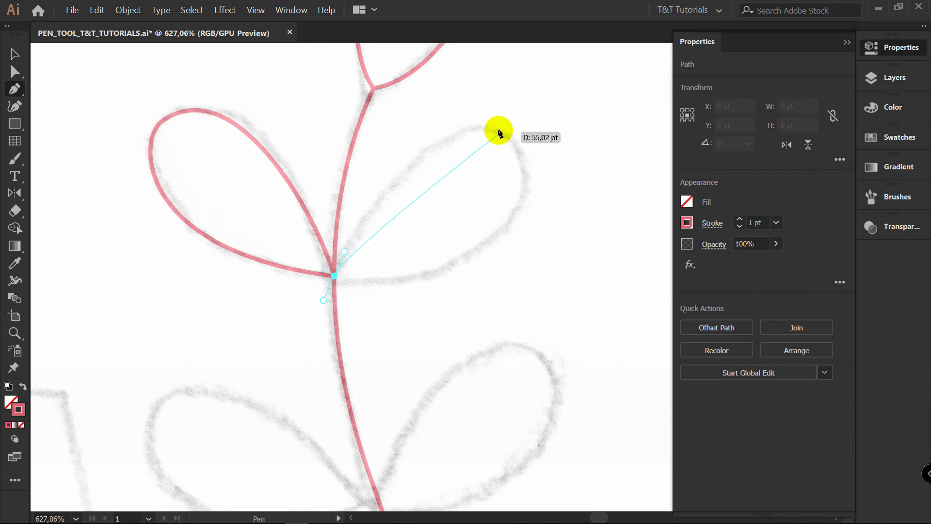
drag(499, 130, 582, 167)
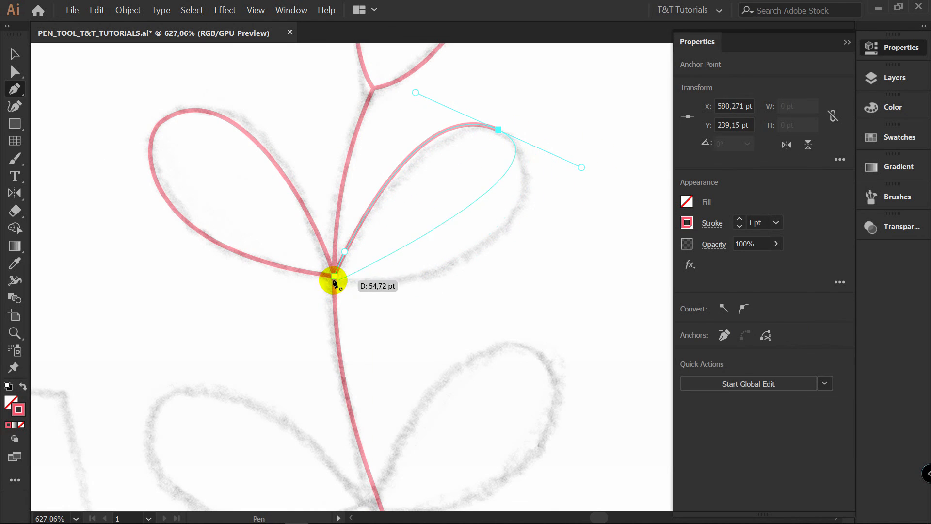
drag(334, 276, 204, 249)
key(v)
click(390, 314)
Trace the left leaflet of the second pair from the top as a closed curved path based on the stem
drag(472, 335, 539, 164)
key(p)
drag(427, 296, 421, 286)
drag(238, 214, 172, 270)
key(alt)
drag(445, 310, 606, 213)
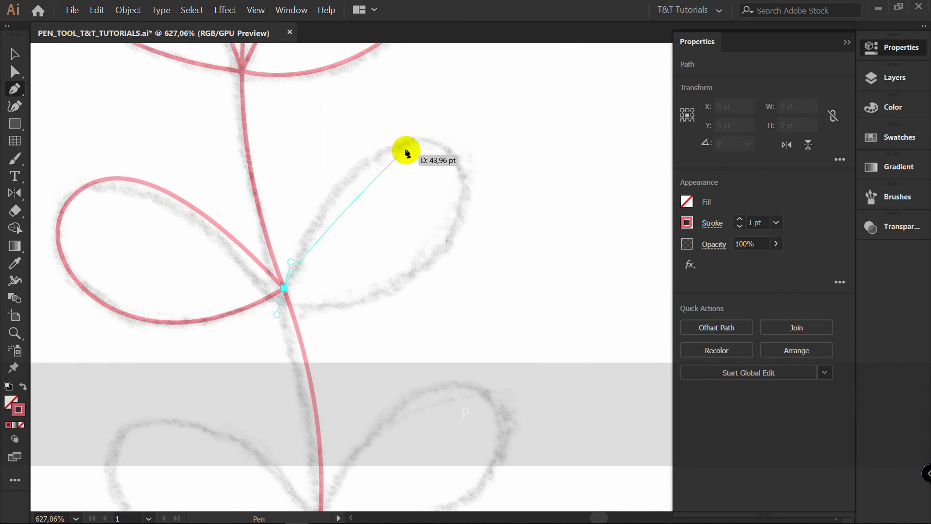
Trace the right leaflet of the second pair as a closed curved path from the shared stem point, and deselect it
drag(425, 138, 521, 161)
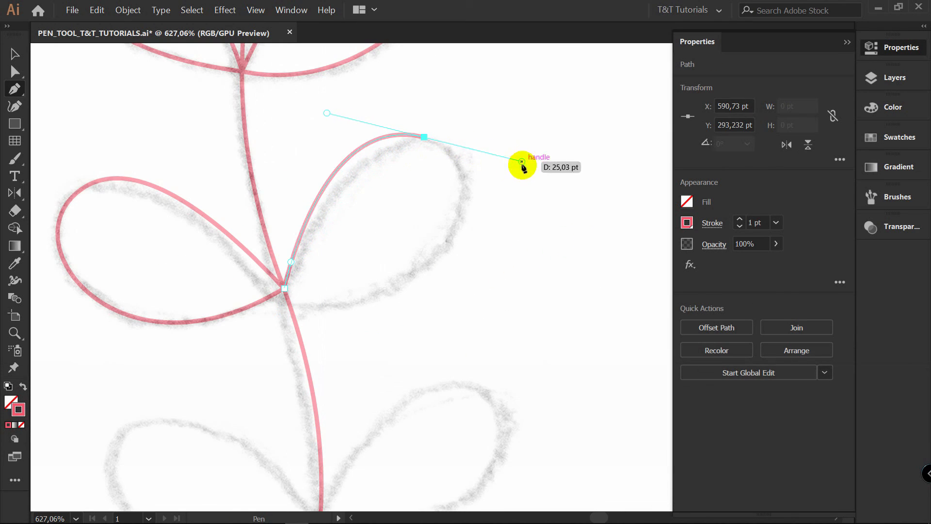
key(alt)
drag(284, 288, 371, 241)
ctrl+click(372, 231)
Trace the left and right leaflets of the third pair from the top as closed curved paths meeting at the stem
key(z)
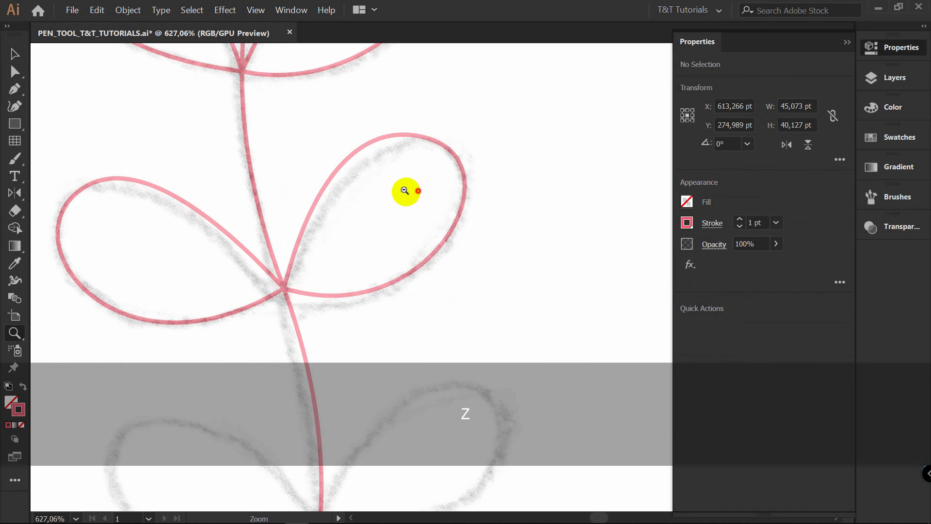
drag(406, 192, 371, 177)
key(v)
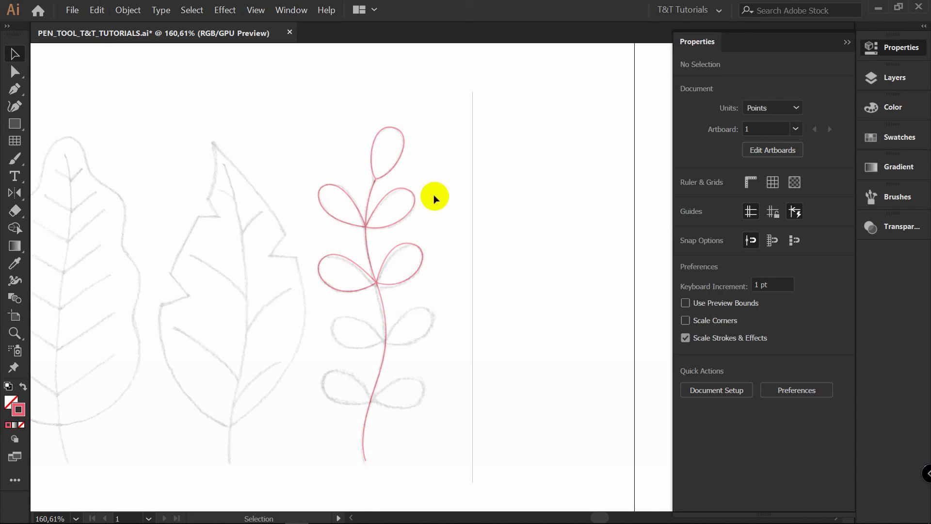
key(z)
click(422, 287)
drag(530, 253, 465, 193)
key(v)
key(p)
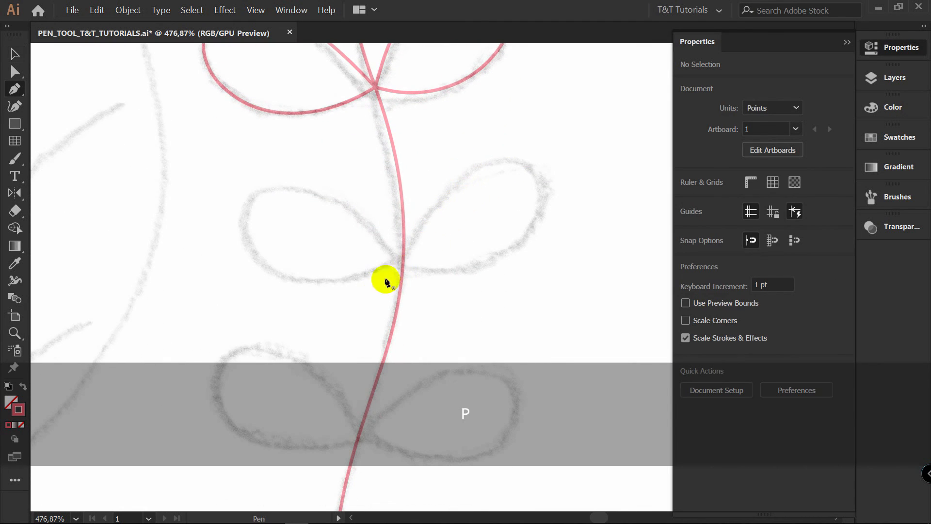
drag(403, 257, 371, 217)
drag(250, 202, 206, 245)
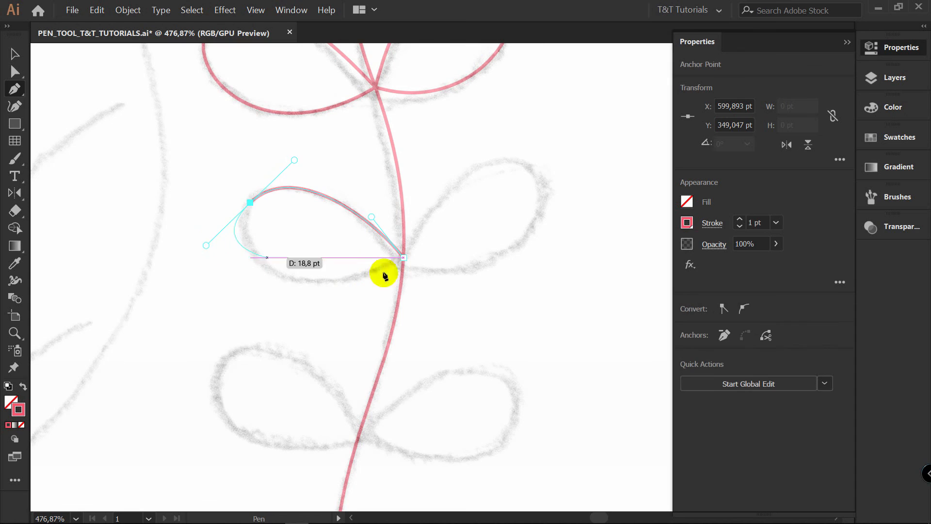
drag(404, 257, 441, 241)
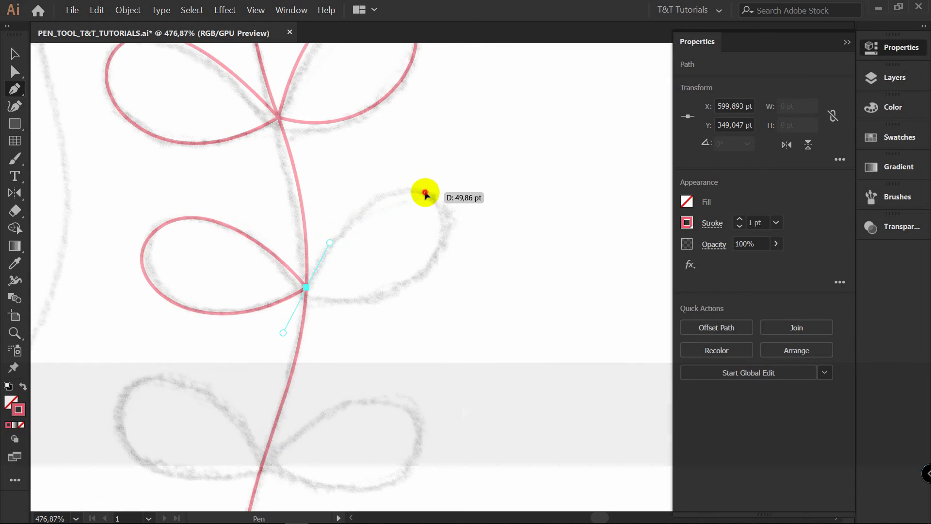
drag(424, 191, 494, 208)
drag(307, 288, 167, 243)
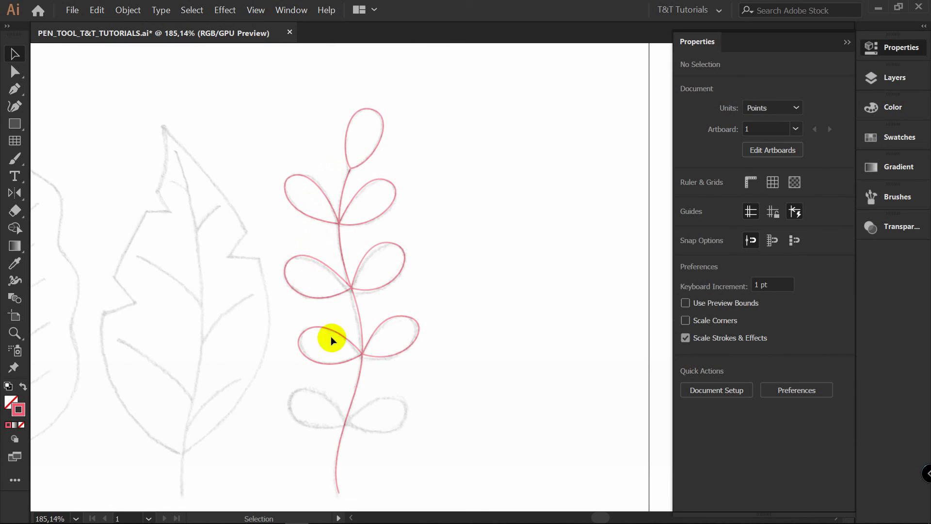
Trace the lowest pair of leaflets as closed curved paths meeting at the stem
key(z)
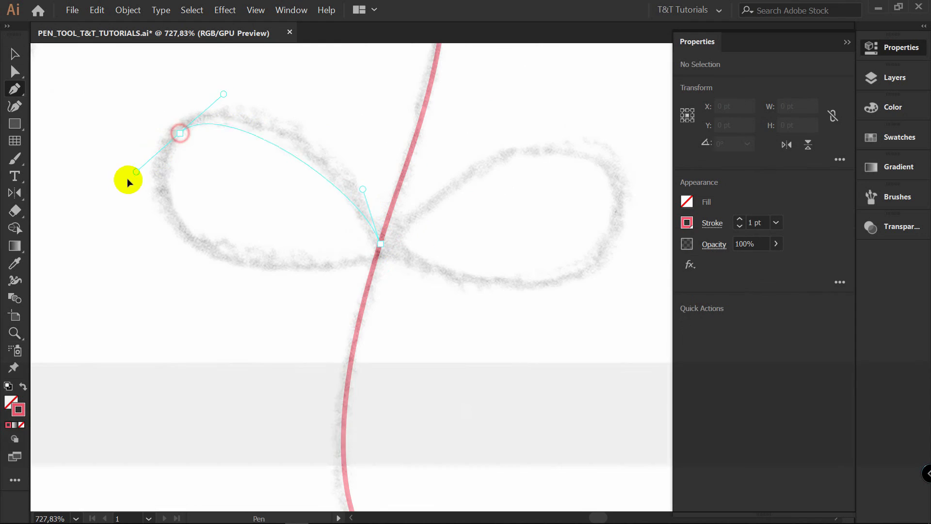
drag(129, 179, 99, 193)
drag(380, 243, 513, 187)
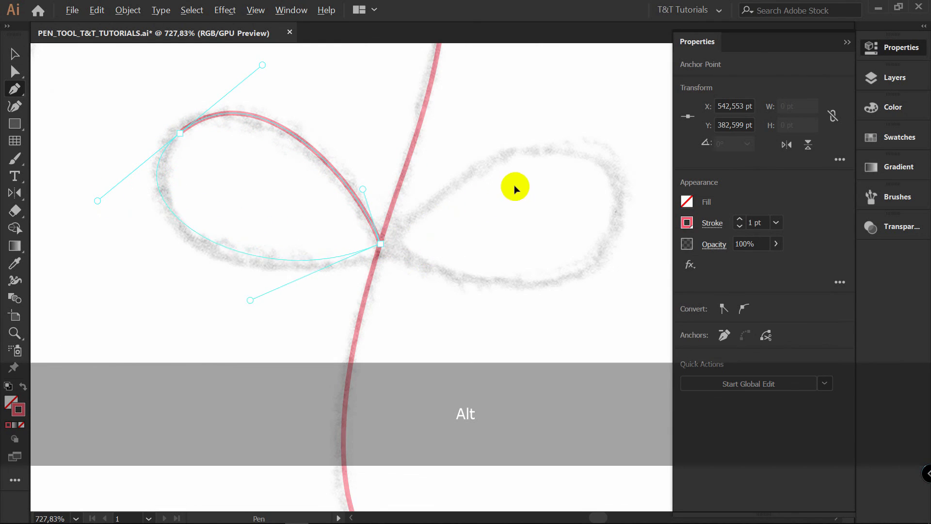
Show the BACKGROUND, NO 1 and NO 2 layers, and hide the SKETCH layer
key(v)
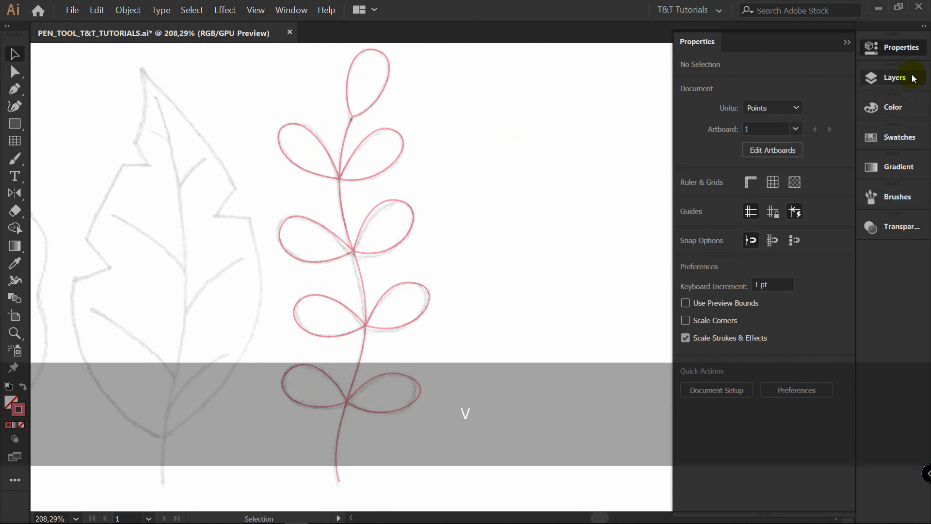
click(895, 77)
click(624, 191)
click(624, 160)
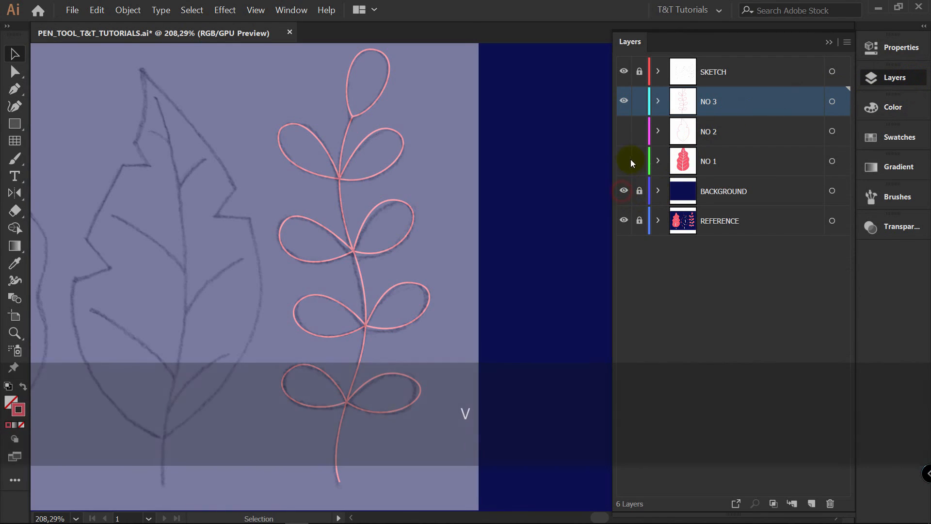
click(624, 131)
click(742, 72)
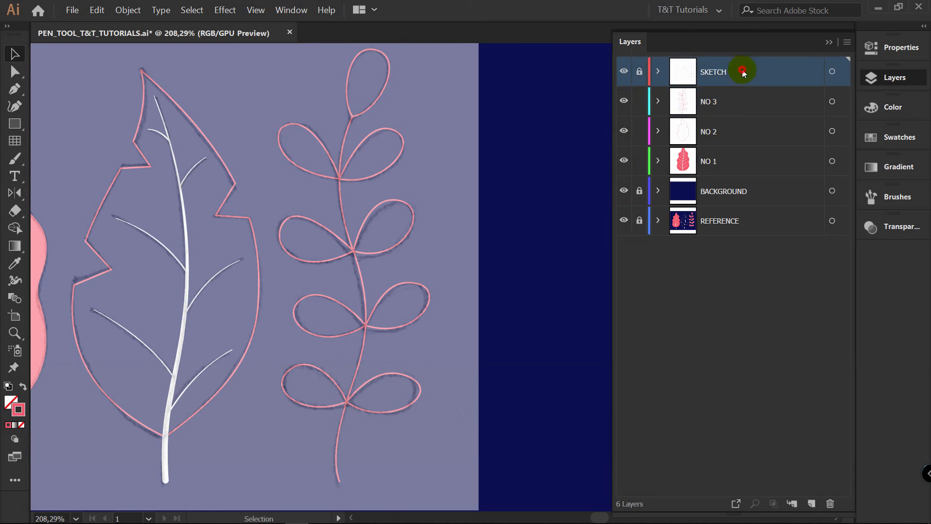
click(624, 72)
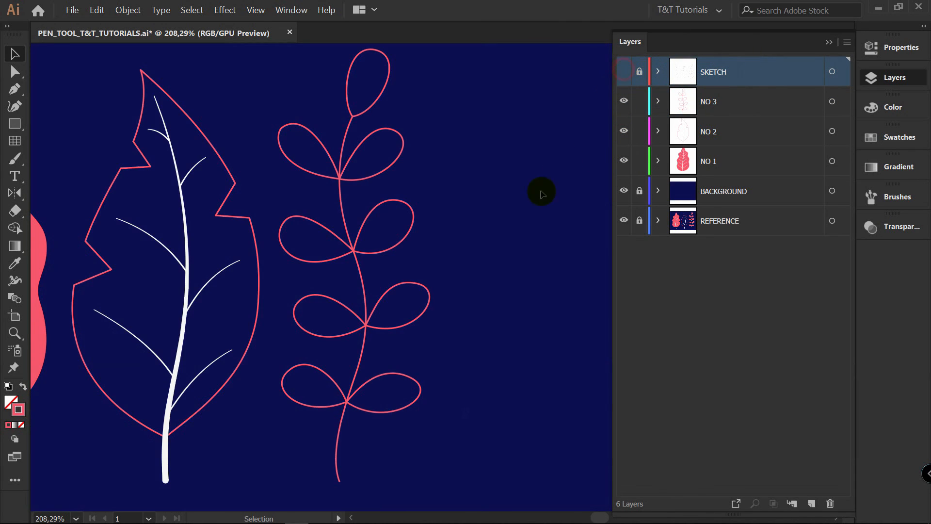
Set the stroke of the third plant's central stem to the white swatch and deselect it
click(364, 345)
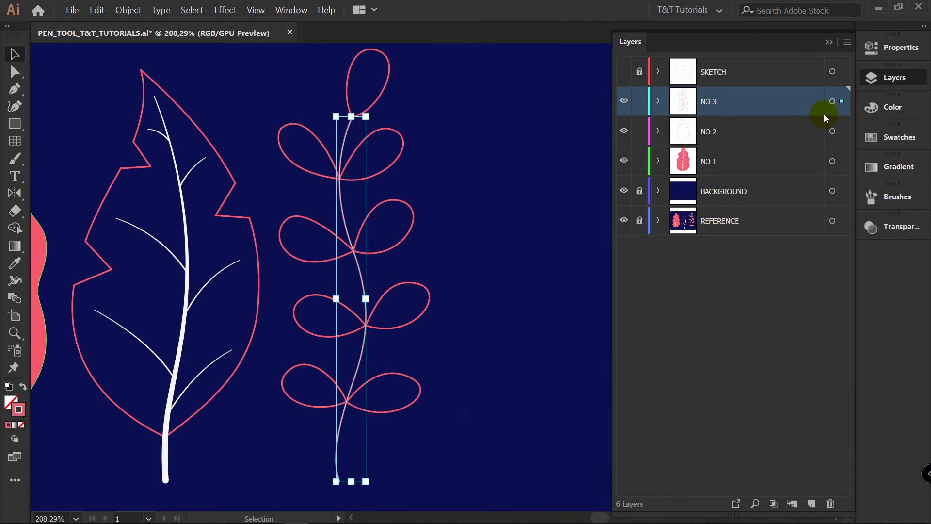
click(888, 137)
drag(710, 177, 724, 195)
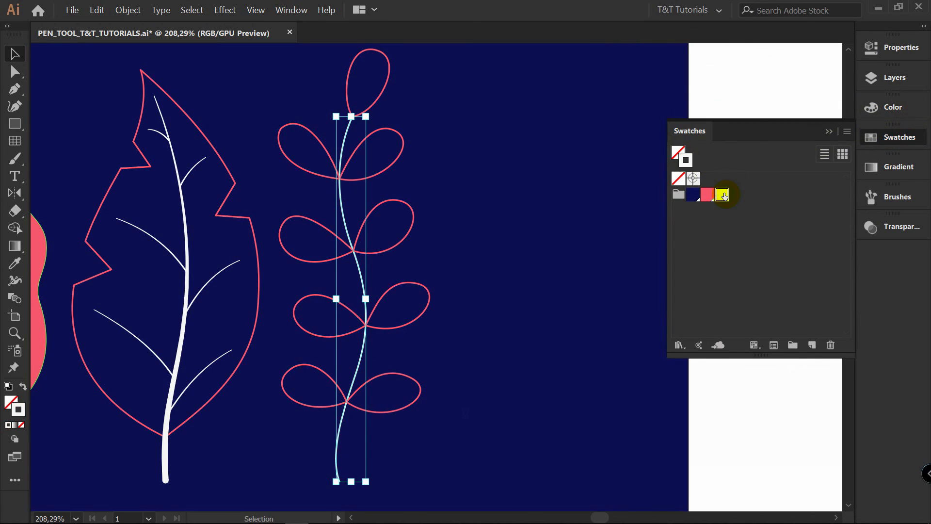
click(448, 135)
Give all nine leaflets of the third plant, excluding the stem, a white stroke and a coral pink fill, and deselect them
drag(405, 126, 475, 416)
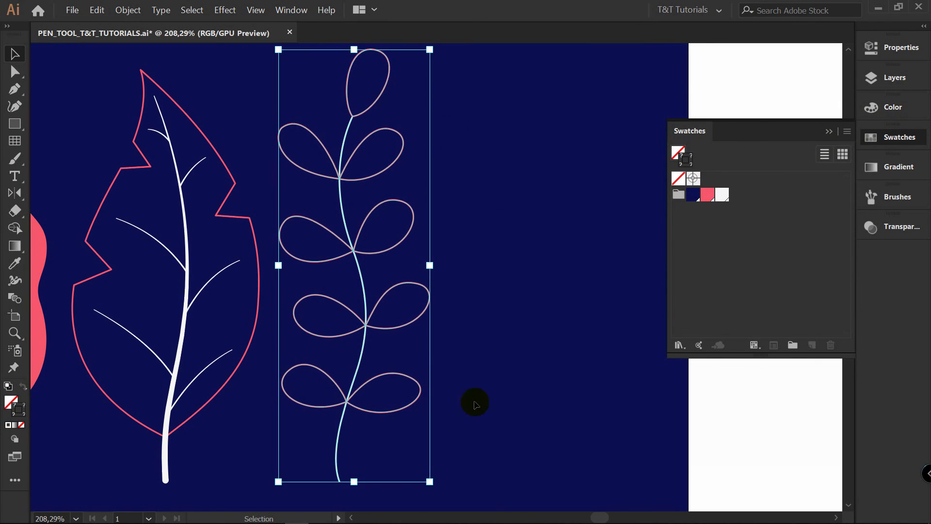
shift+click(346, 442)
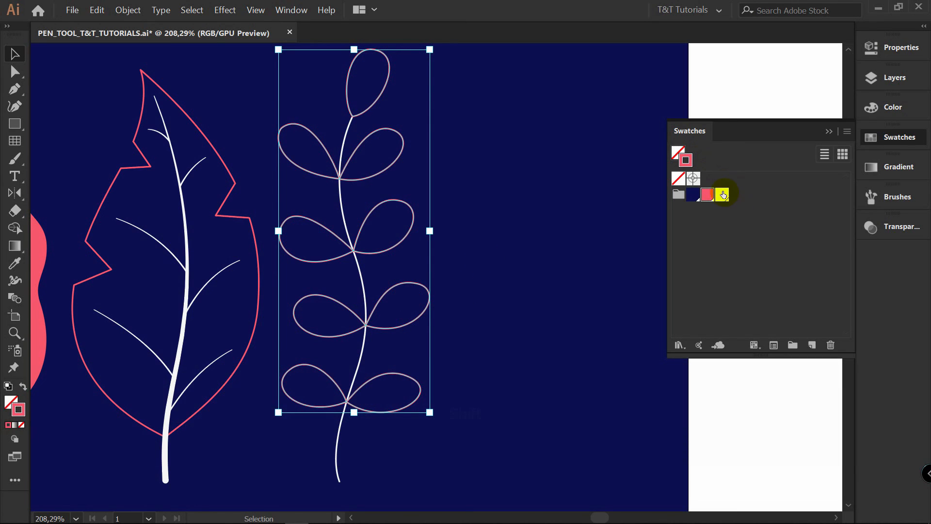
click(723, 195)
click(677, 152)
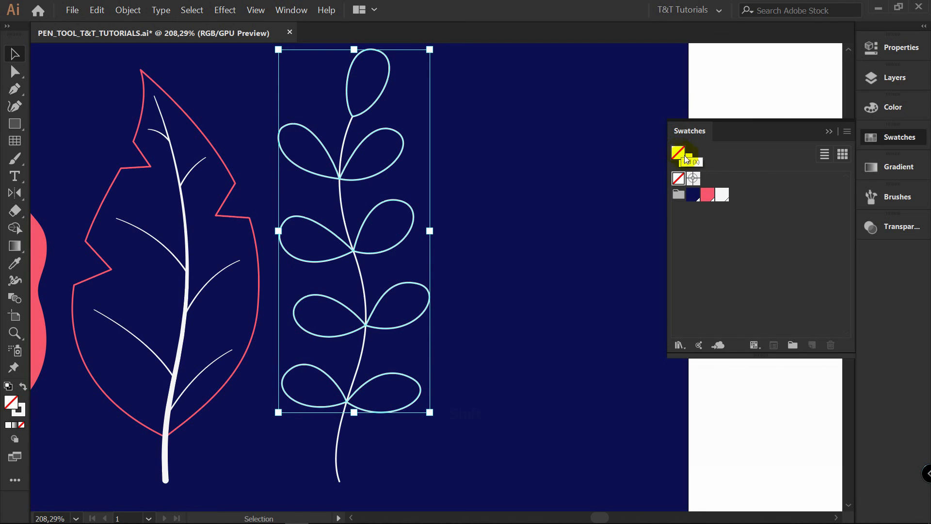
click(707, 195)
key(z)
drag(404, 185, 623, 155)
key(v)
click(393, 384)
key(z)
drag(548, 257, 232, 311)
key(space)
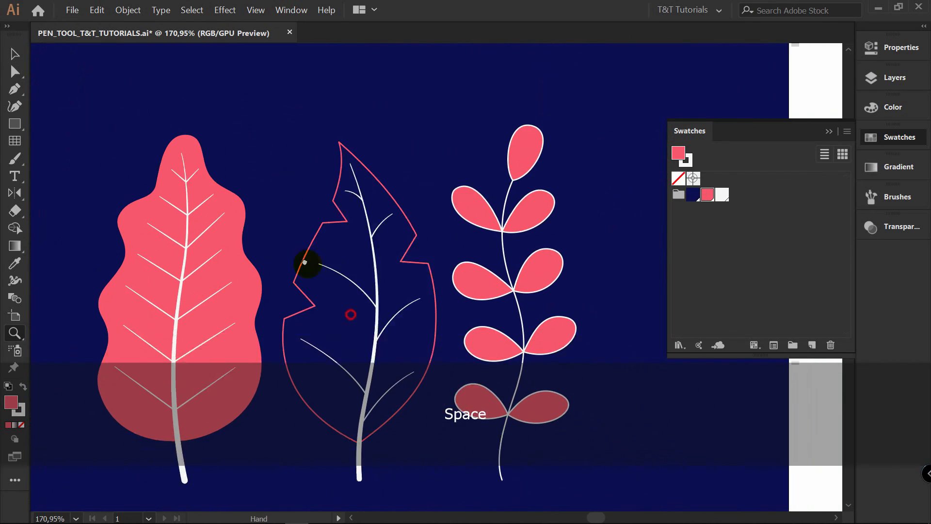